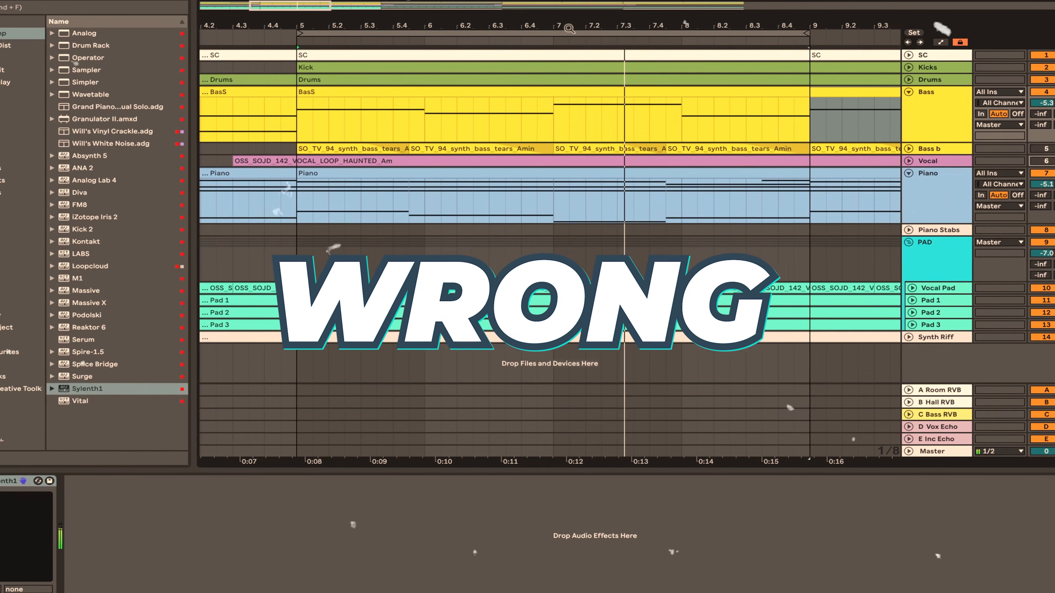
drag(563, 40, 589, 54)
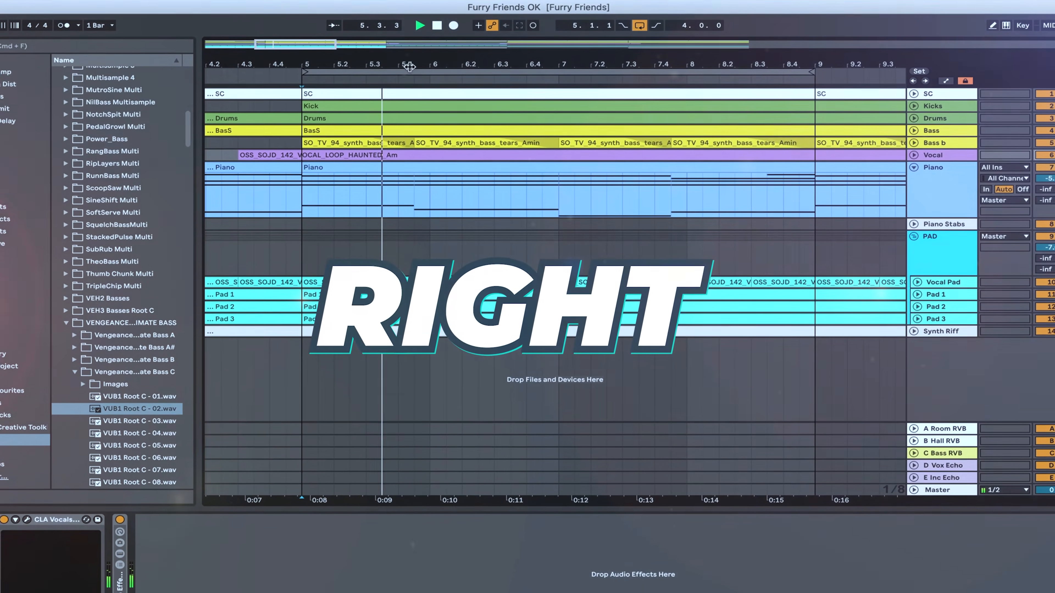
drag(438, 45, 484, 48)
click(914, 141)
click(920, 112)
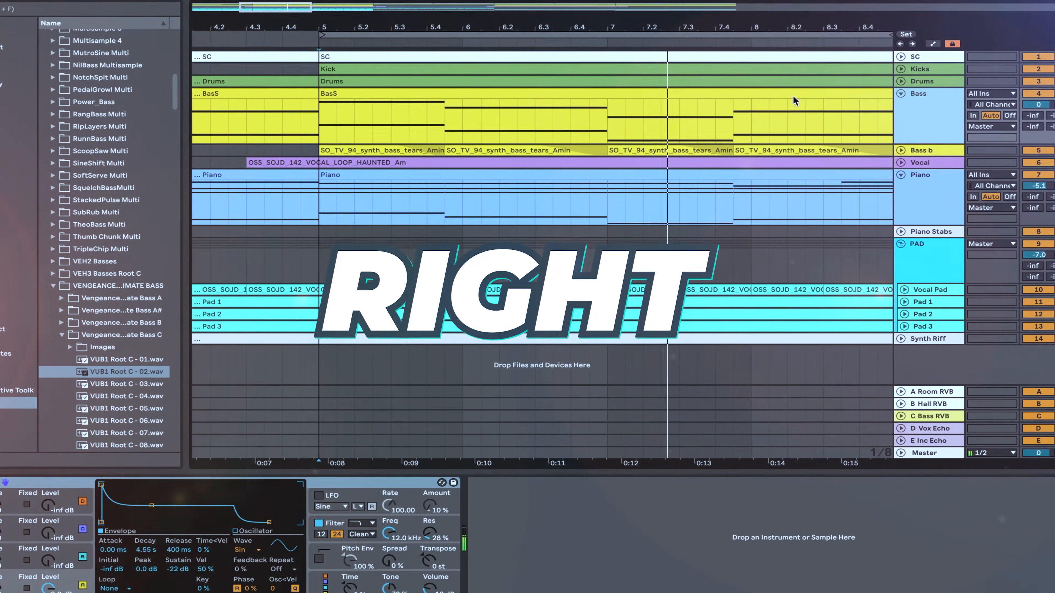
drag(699, 38, 668, 48)
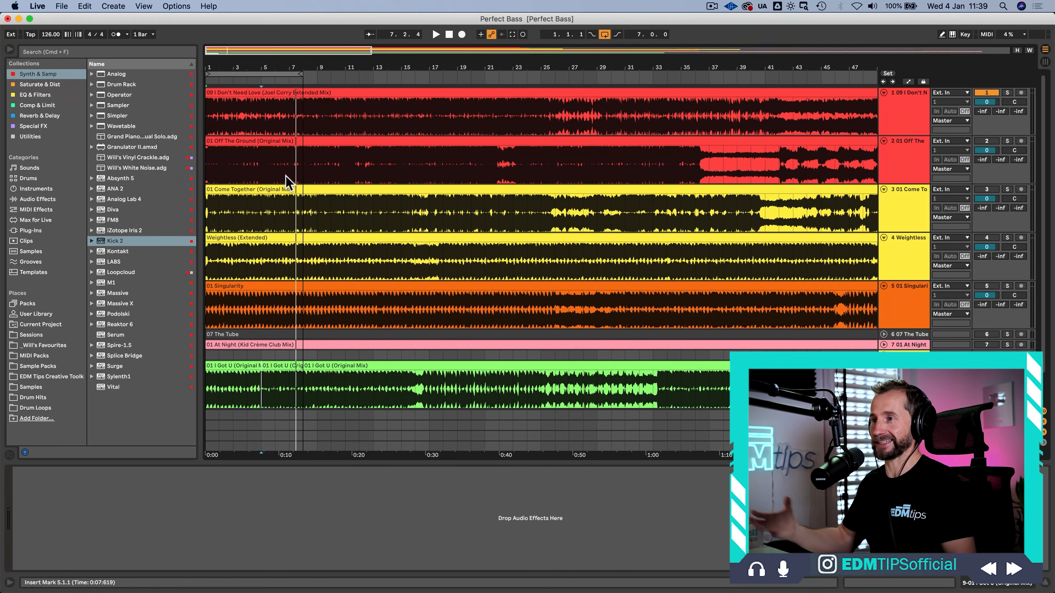
Play the I Don't Need Love reference track from bar 1 to hear its bass, and stop playback
click(209, 115)
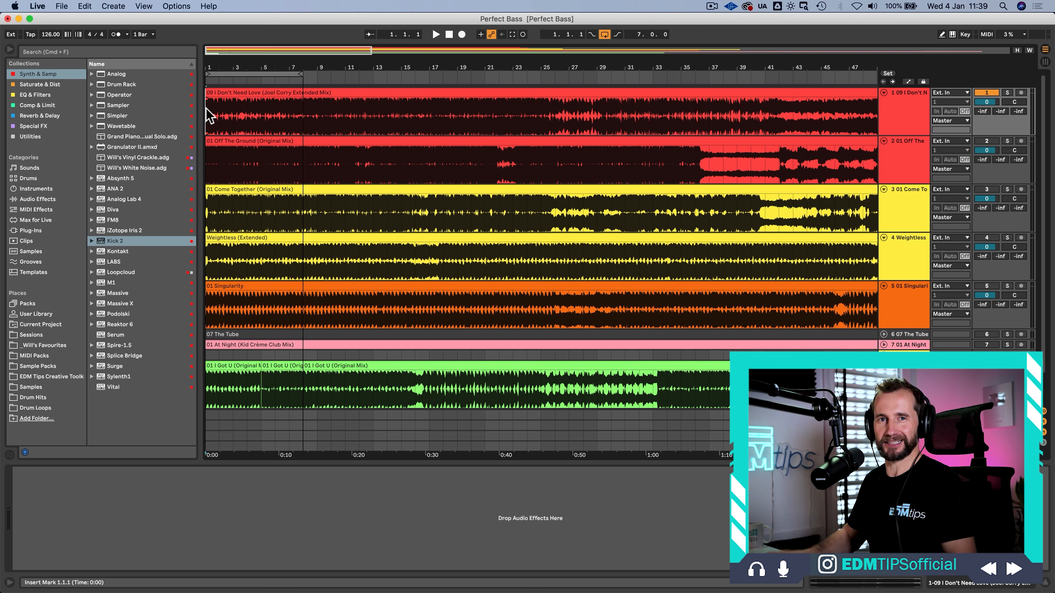
key(space)
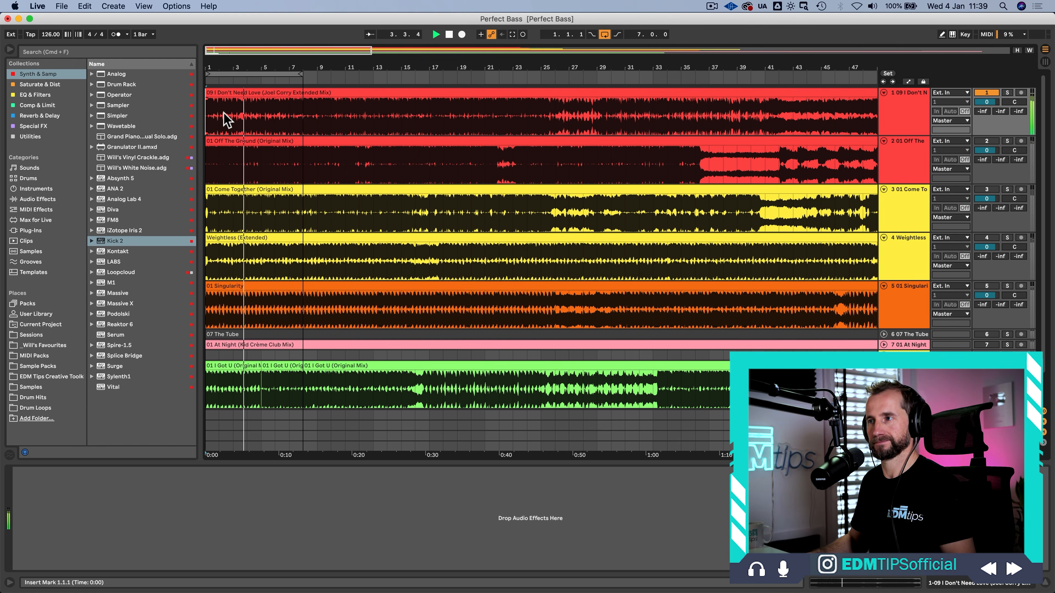
key(space)
Make track 2 the only active track and audition Off The Ground from bar 1
click(204, 162)
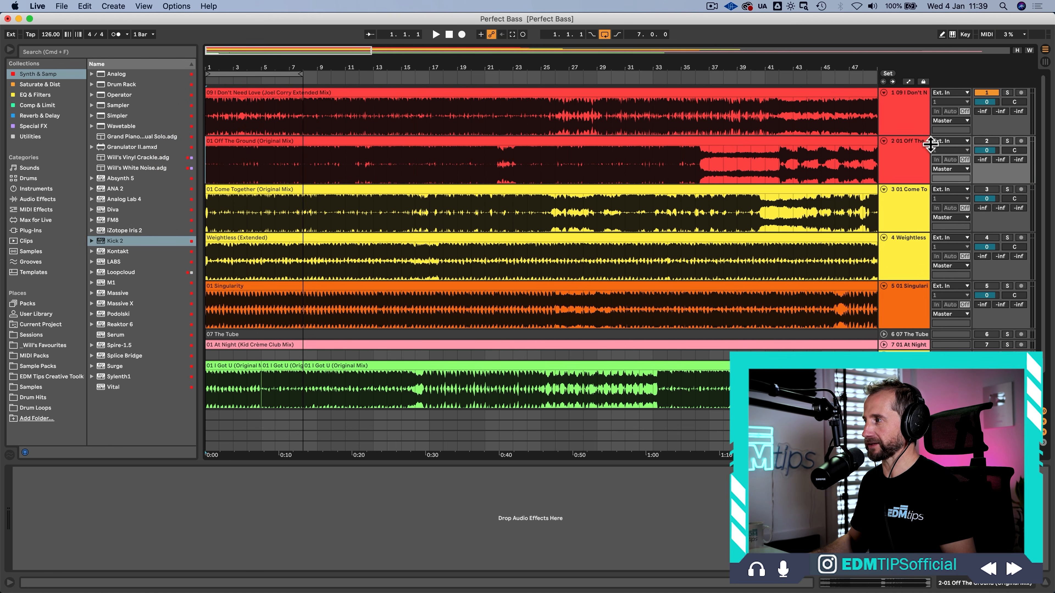
click(209, 165)
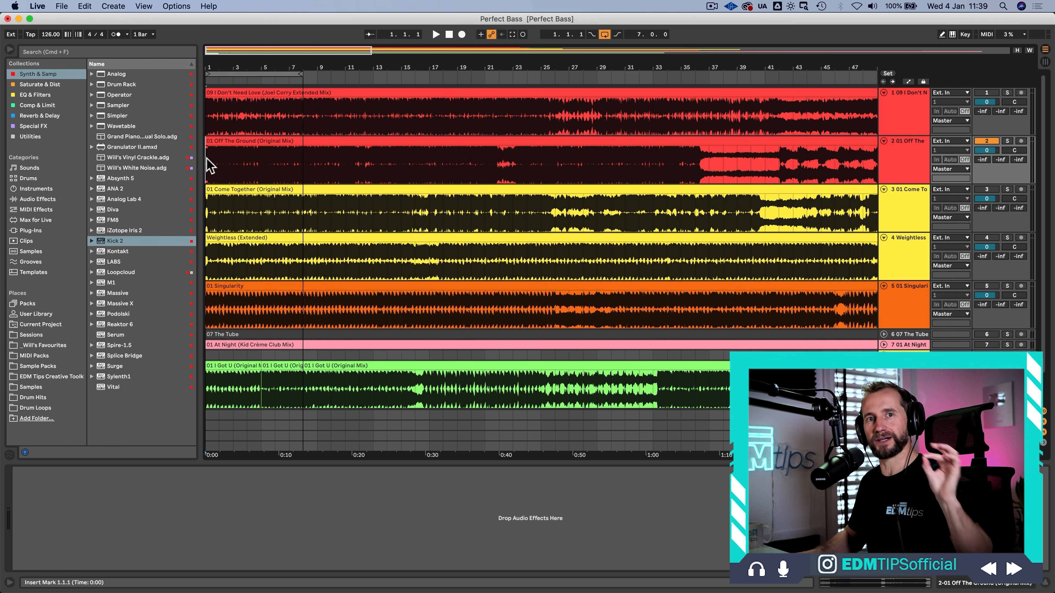
key(space)
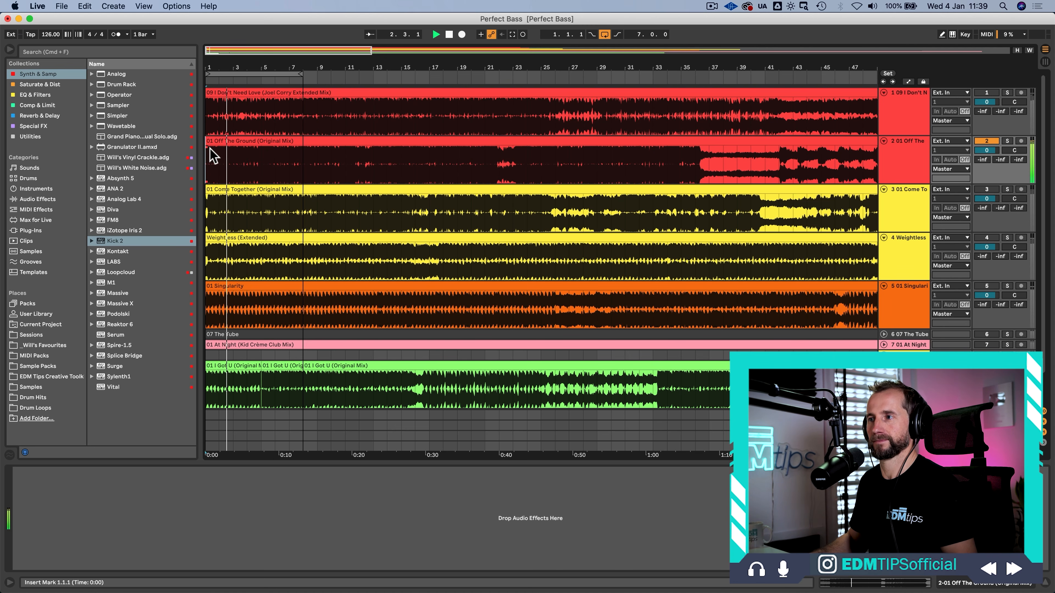
key(space)
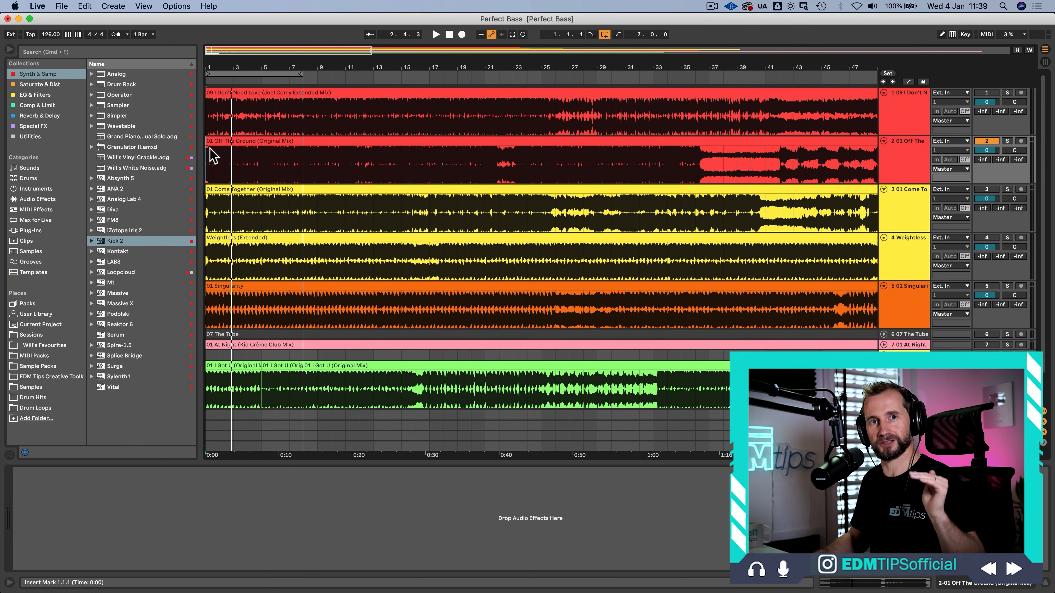
key(space)
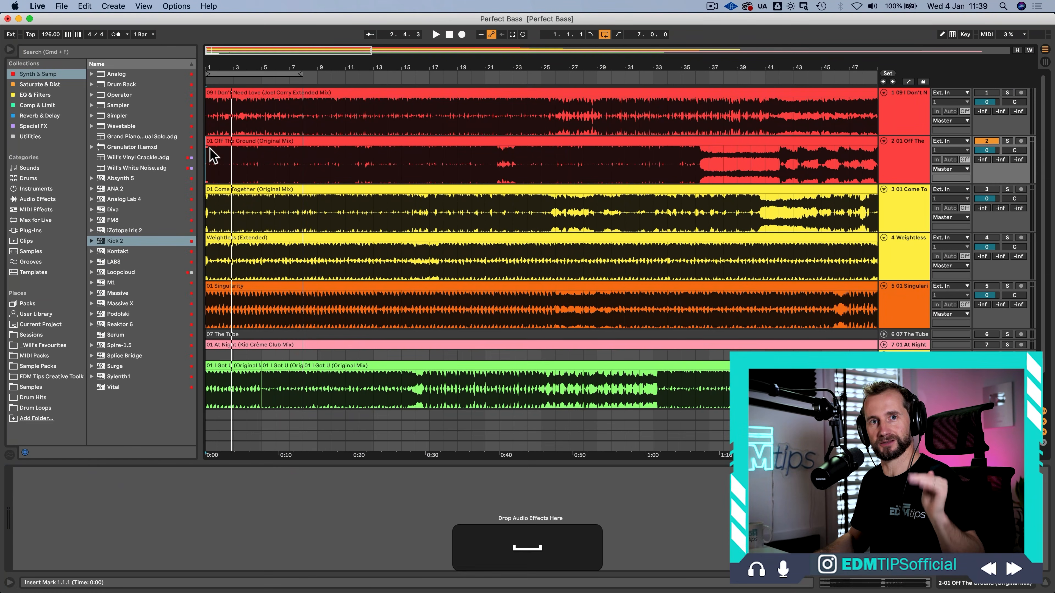
key(space)
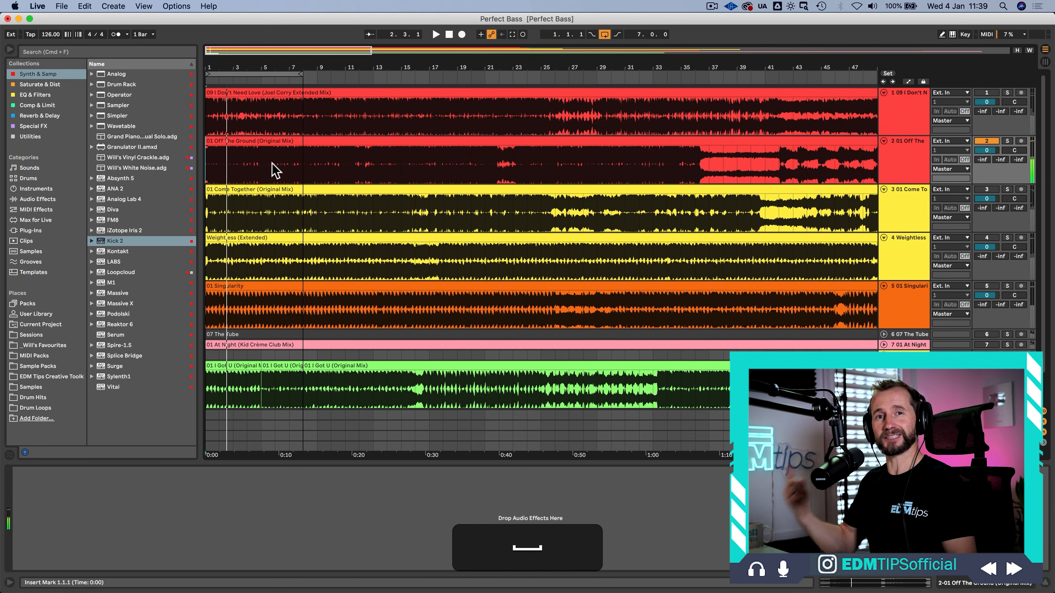
Activate track 3, deactivate track 2, and audition Come Together from bar 1
click(992, 190)
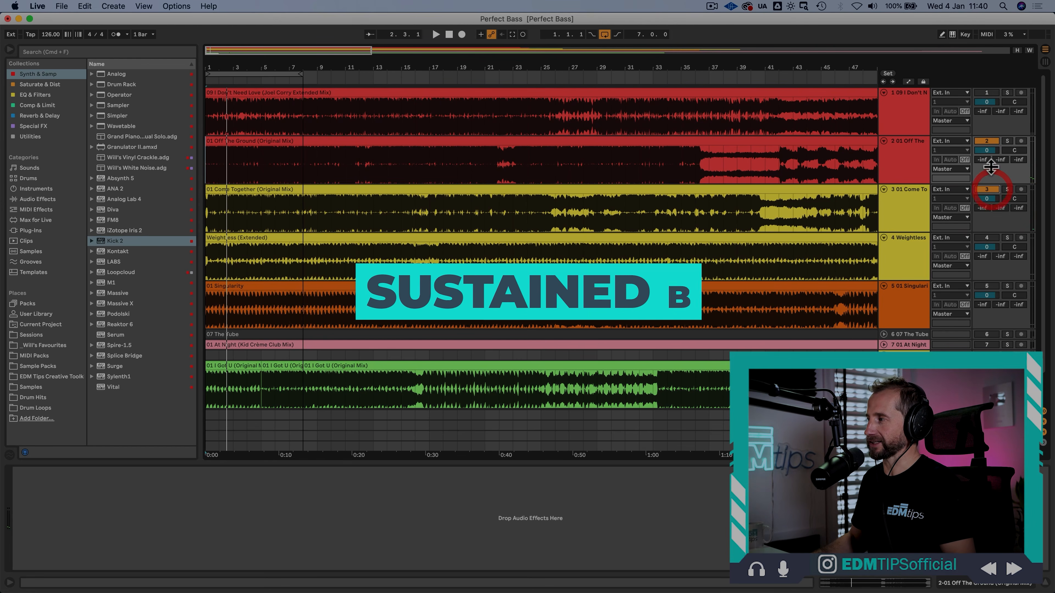
click(986, 141)
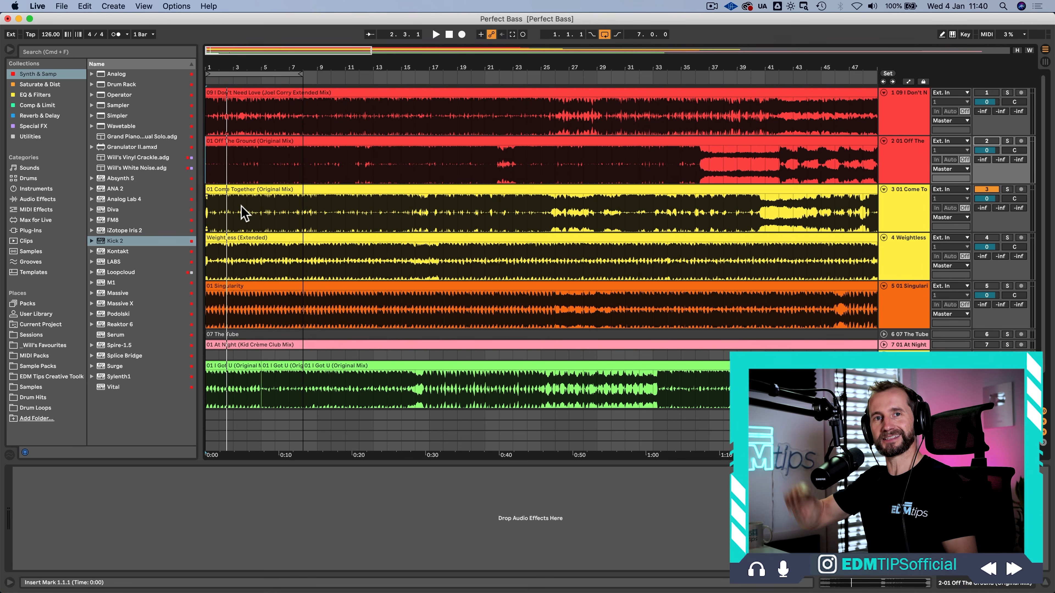
click(205, 208)
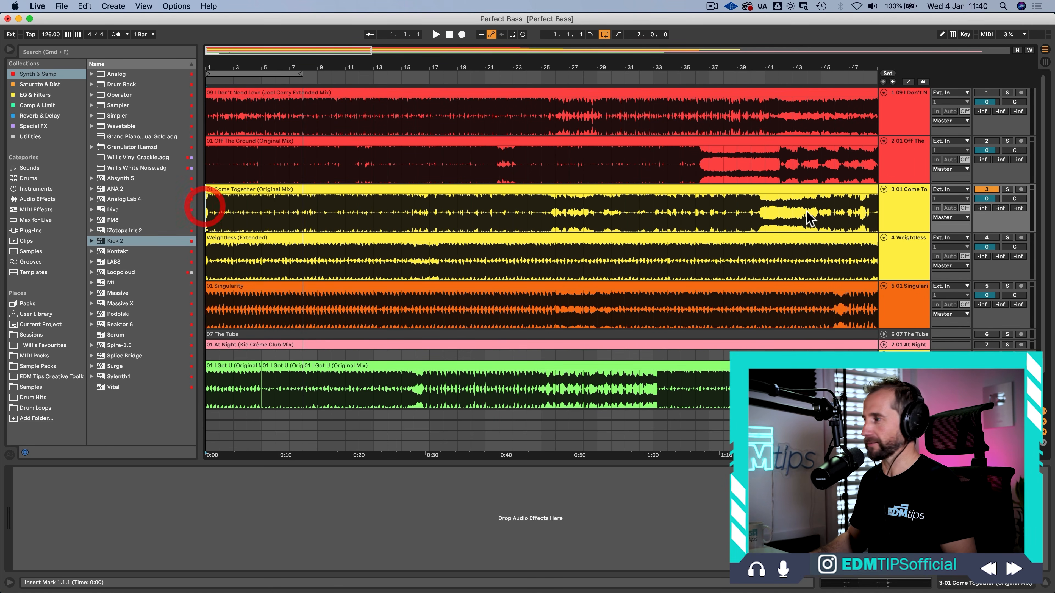
click(907, 207)
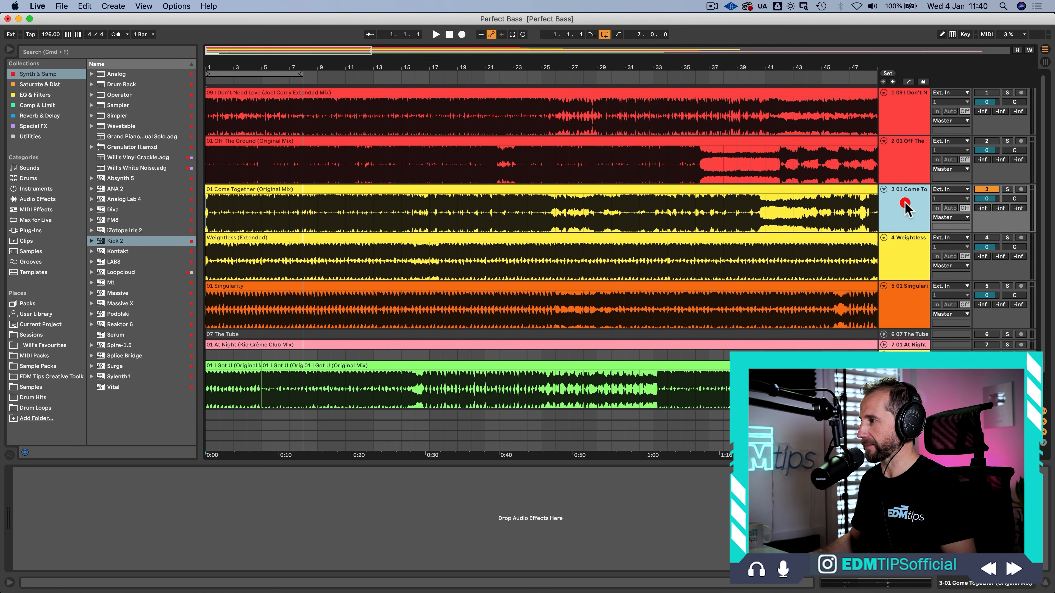
key(space)
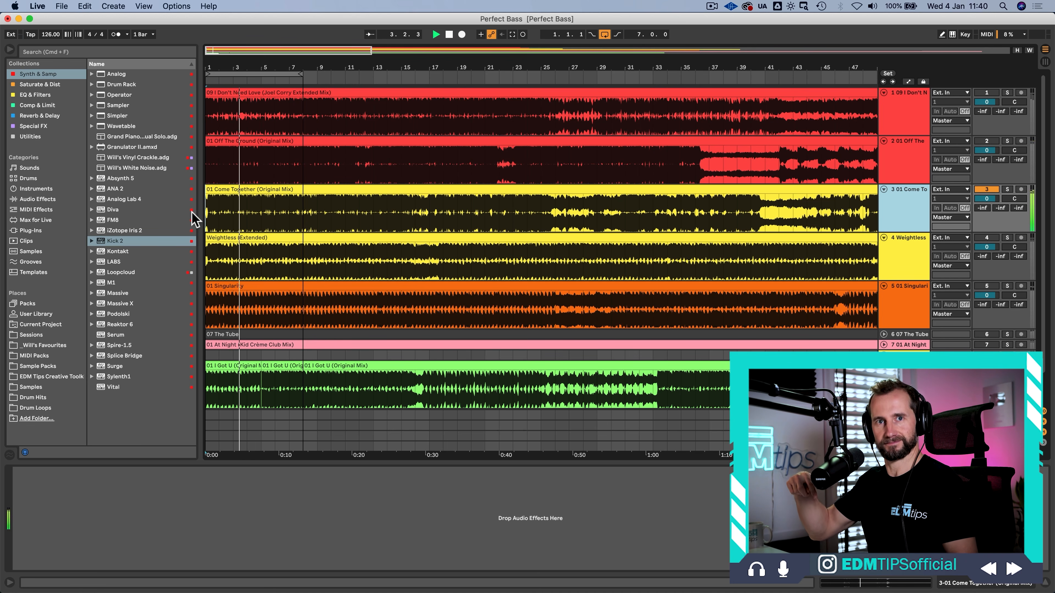
key(space)
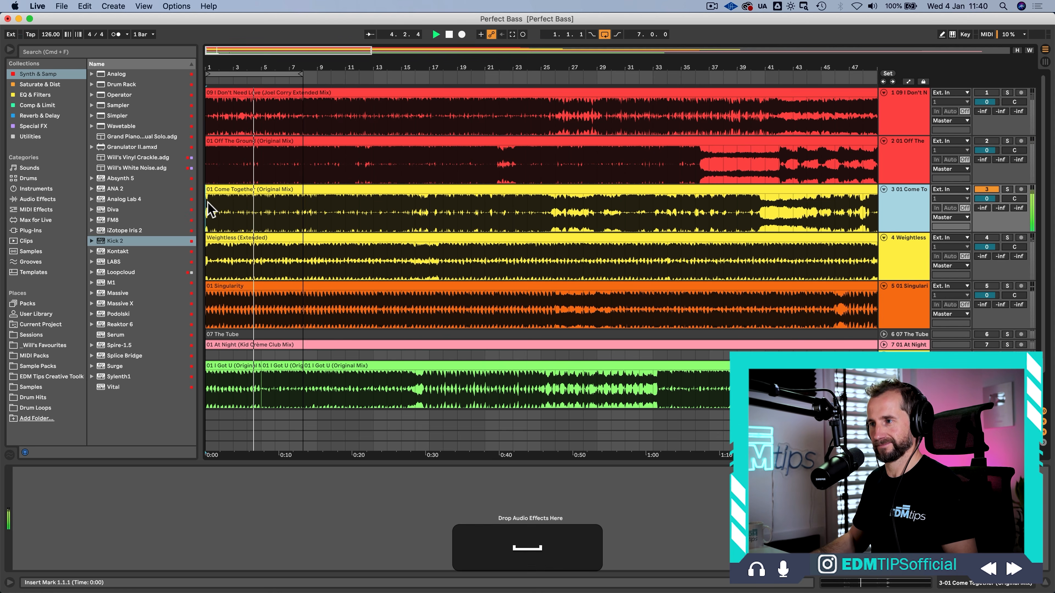
Enable EQ Eight on the Master track and audition Come Together from bar 1 through the filter
click(910, 446)
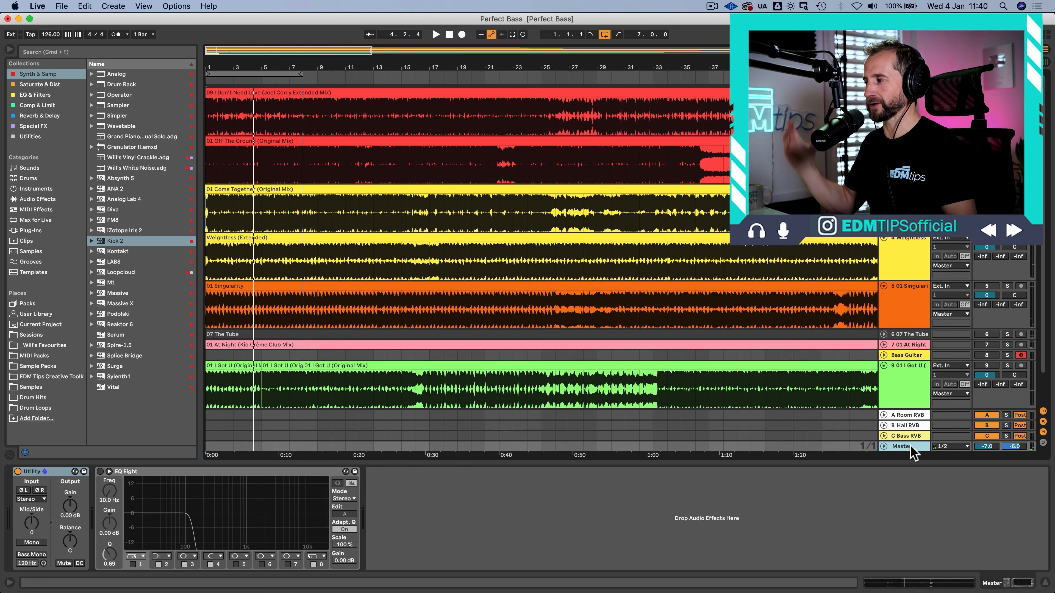
click(100, 471)
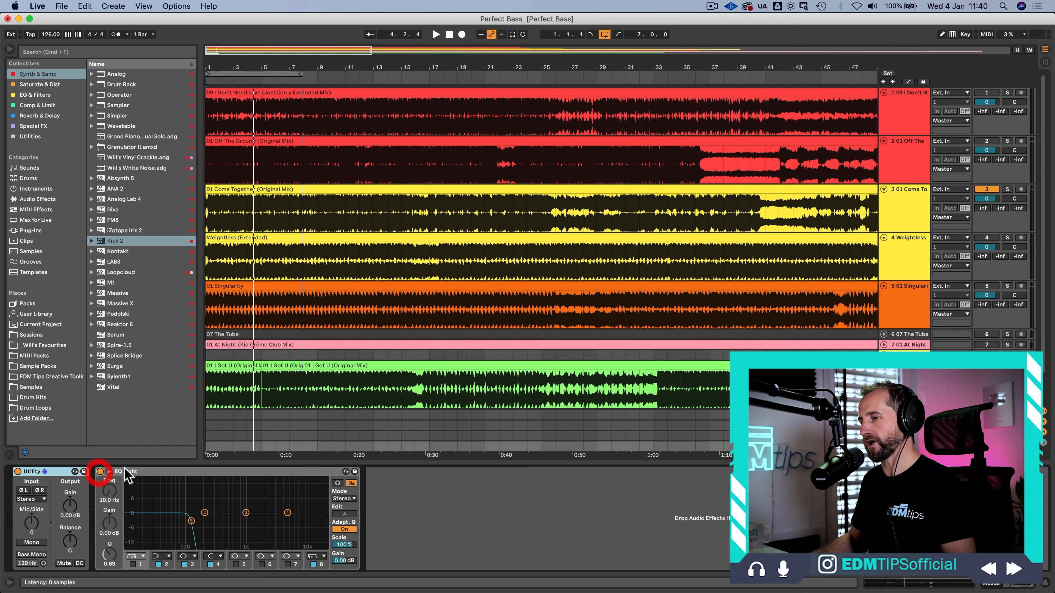
click(129, 471)
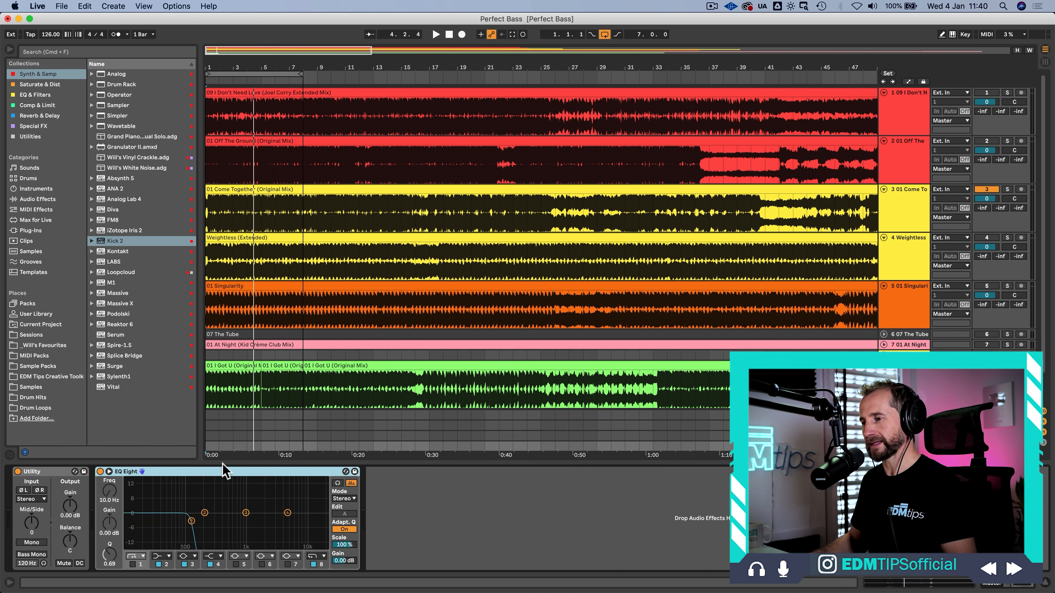
click(225, 471)
click(206, 204)
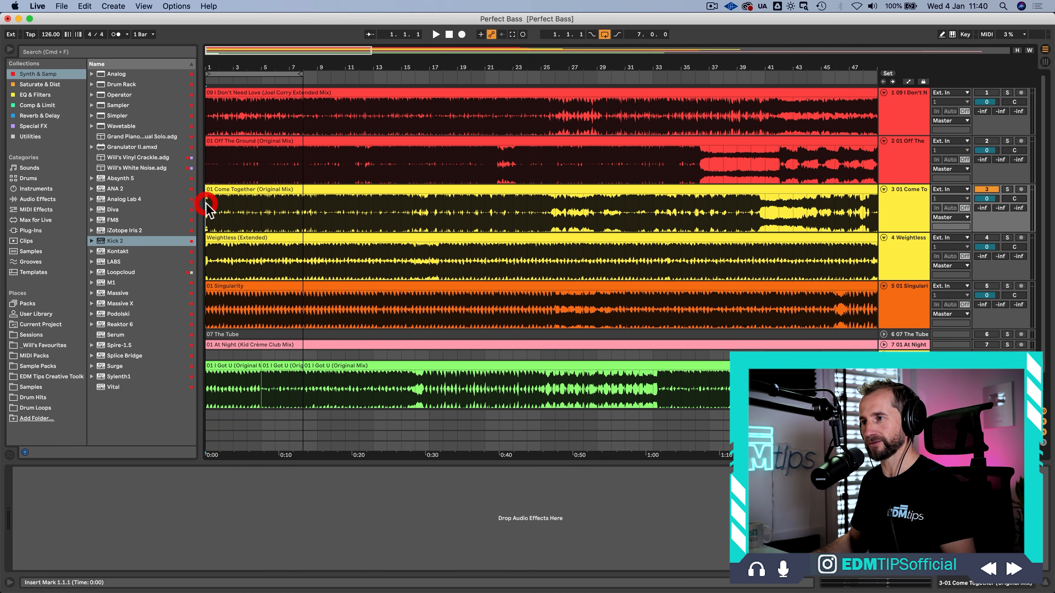
key(space)
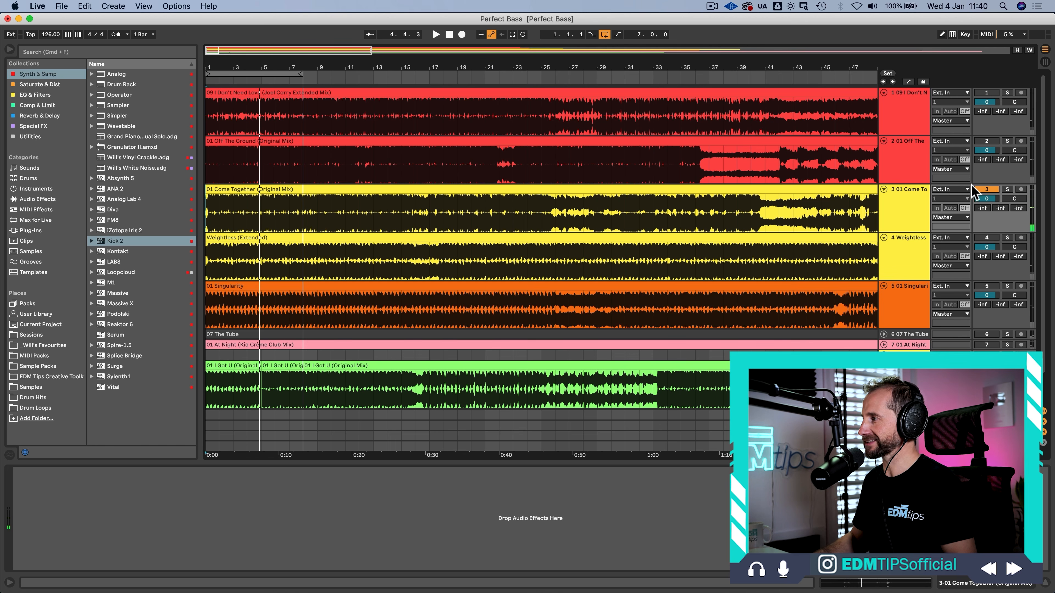
Switch the active track to track 4, disable EQ Eight on the Master, and audition Weightless from bar 1
click(984, 238)
click(904, 446)
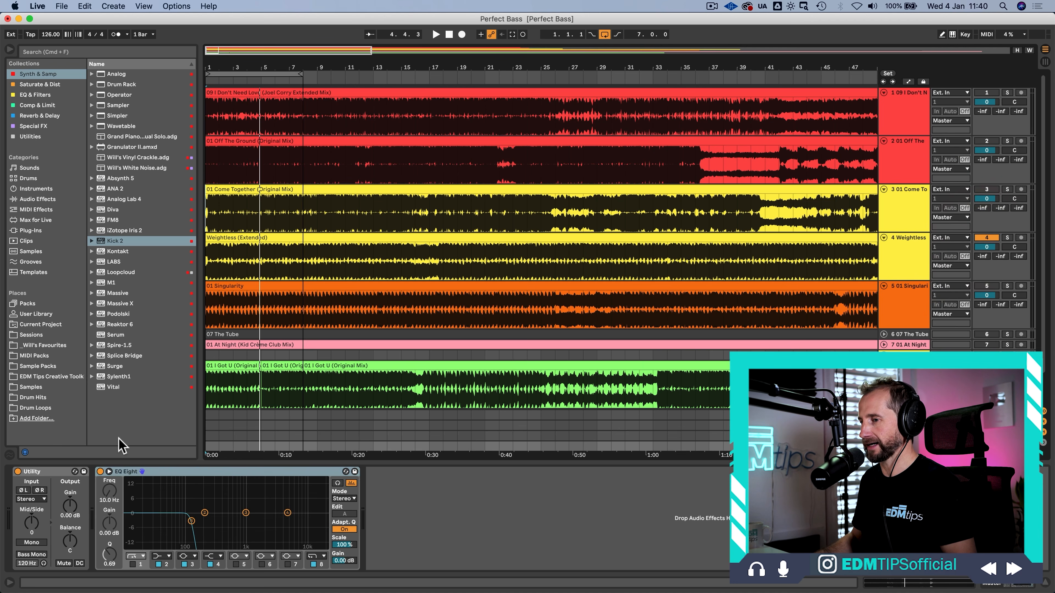
click(99, 472)
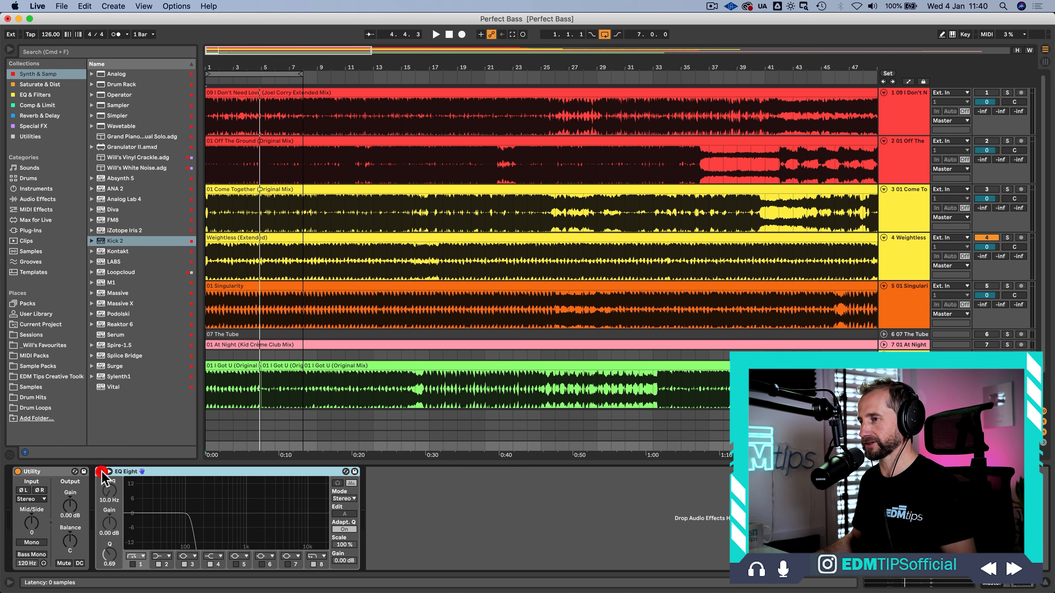
click(206, 254)
key(space)
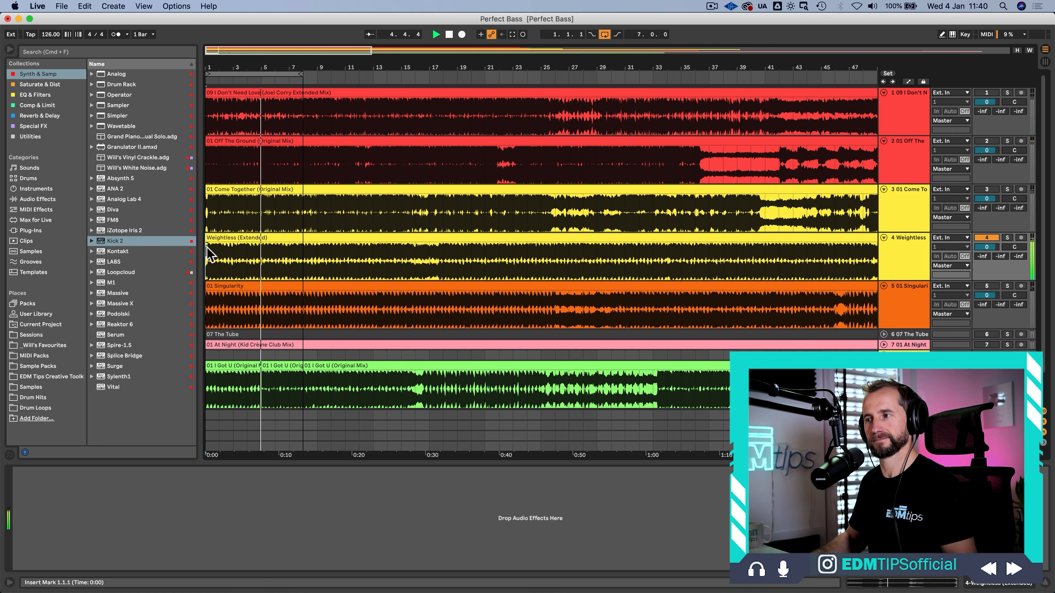
key(space)
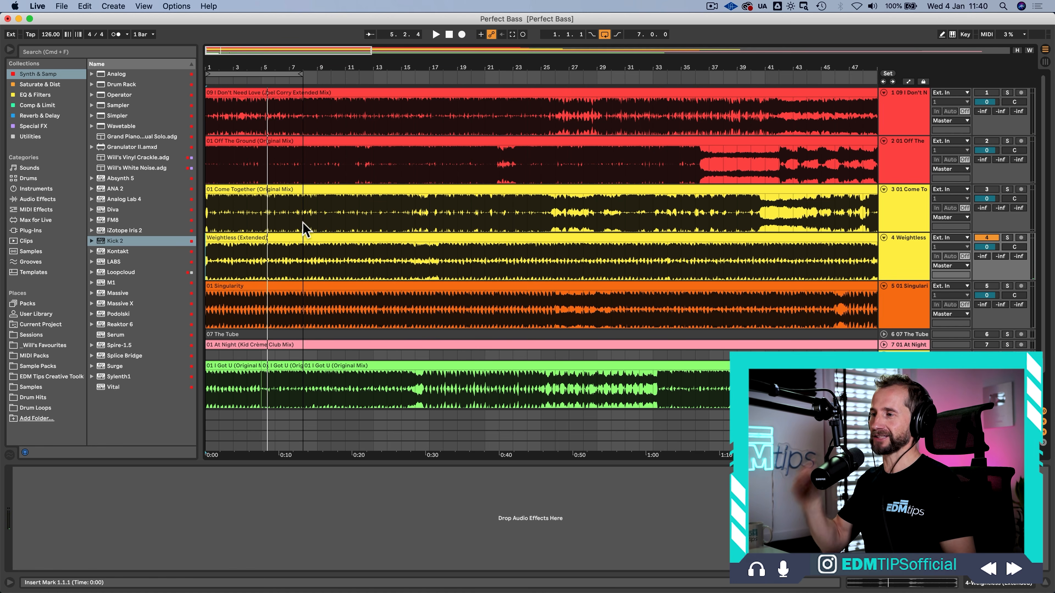
Activate track 5, deactivate track 4, and audition Singularity from bar 1
scroll(270, 253, down, 2)
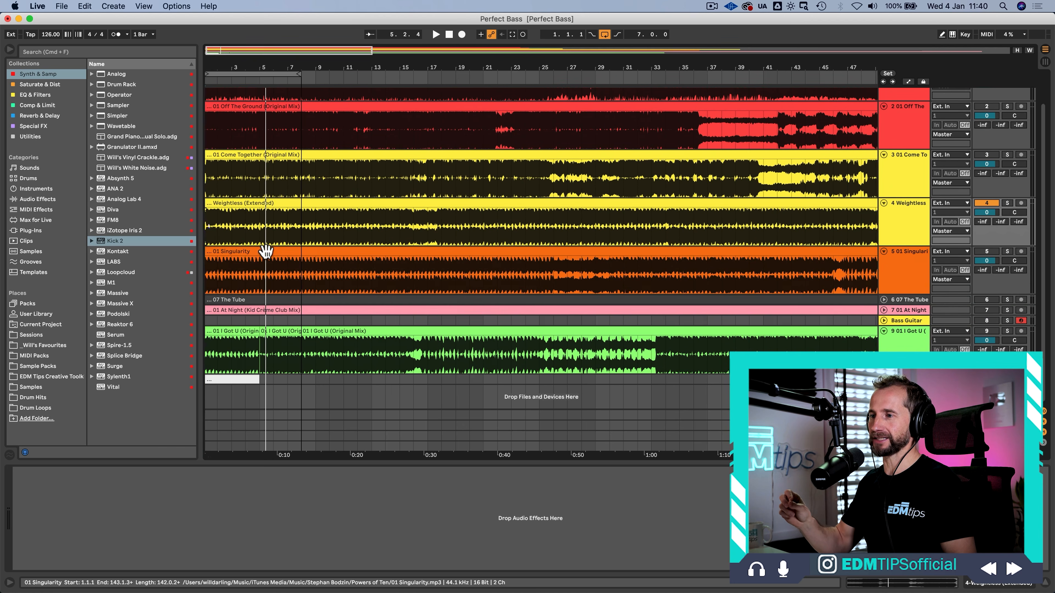
click(207, 274)
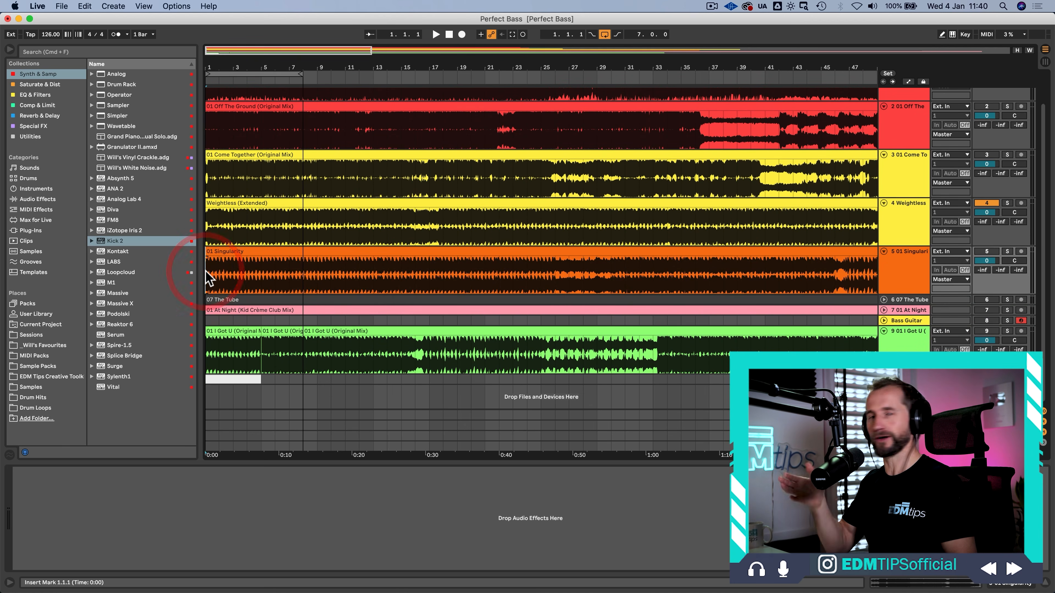
click(900, 273)
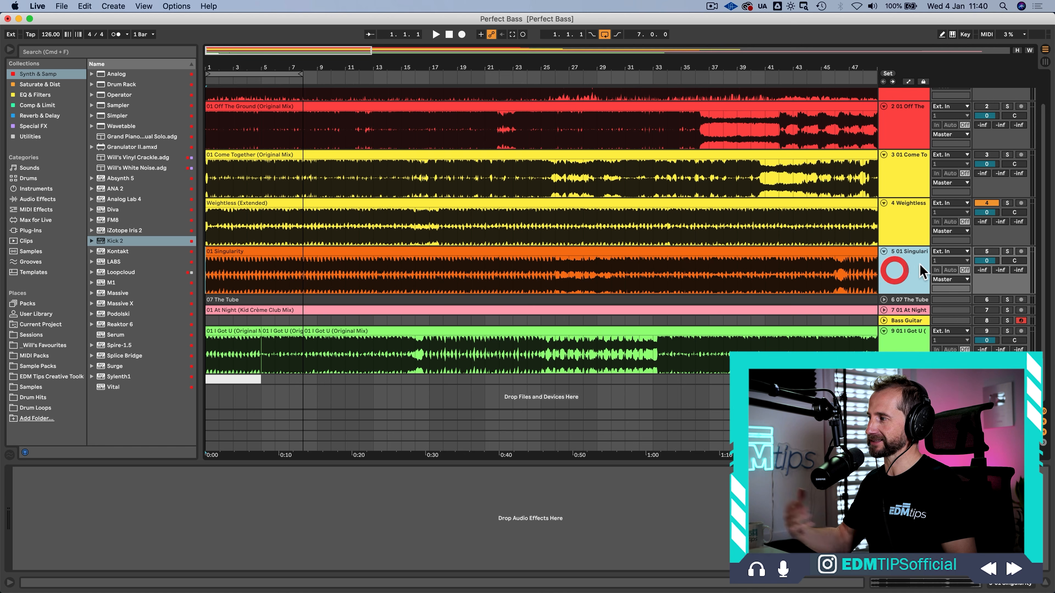
click(982, 251)
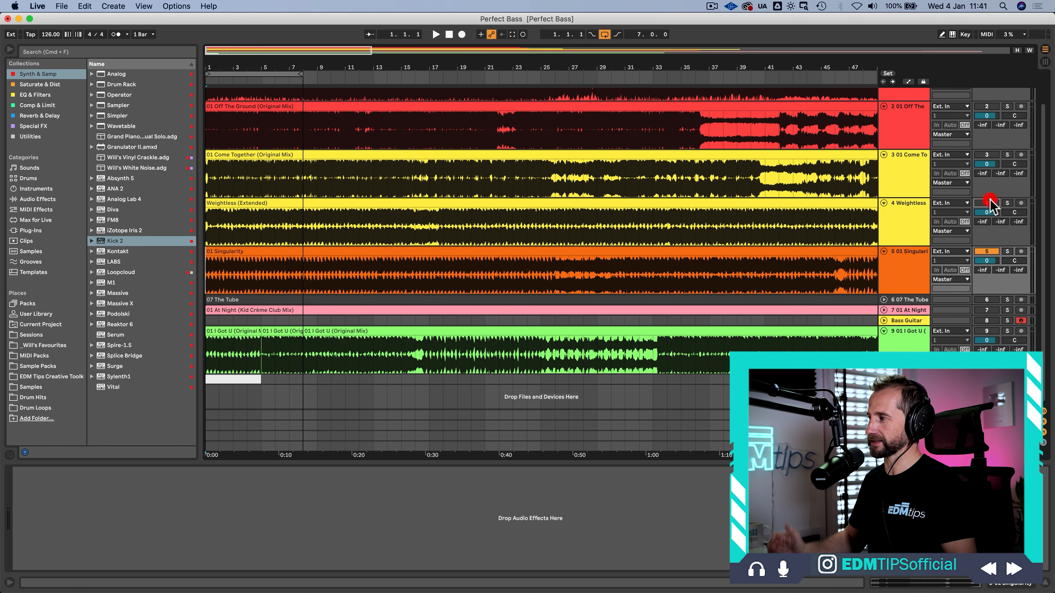
click(916, 260)
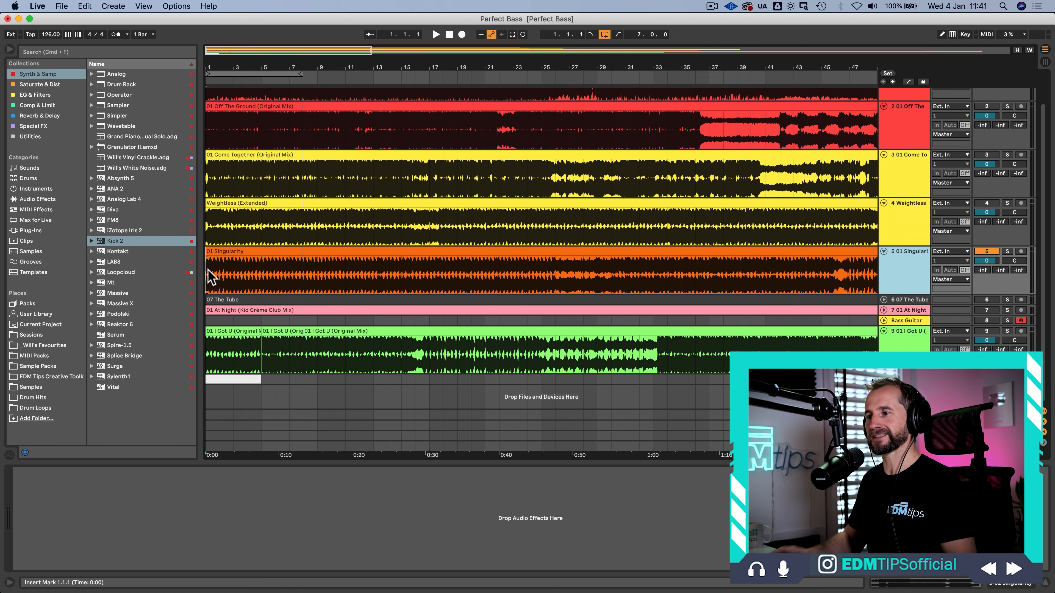
click(207, 278)
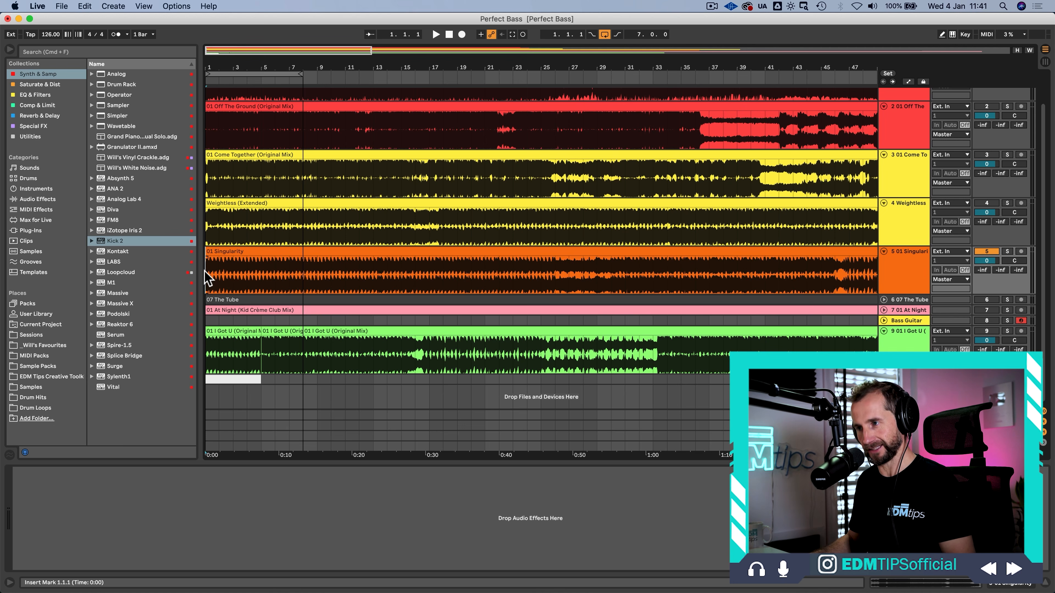
key(space)
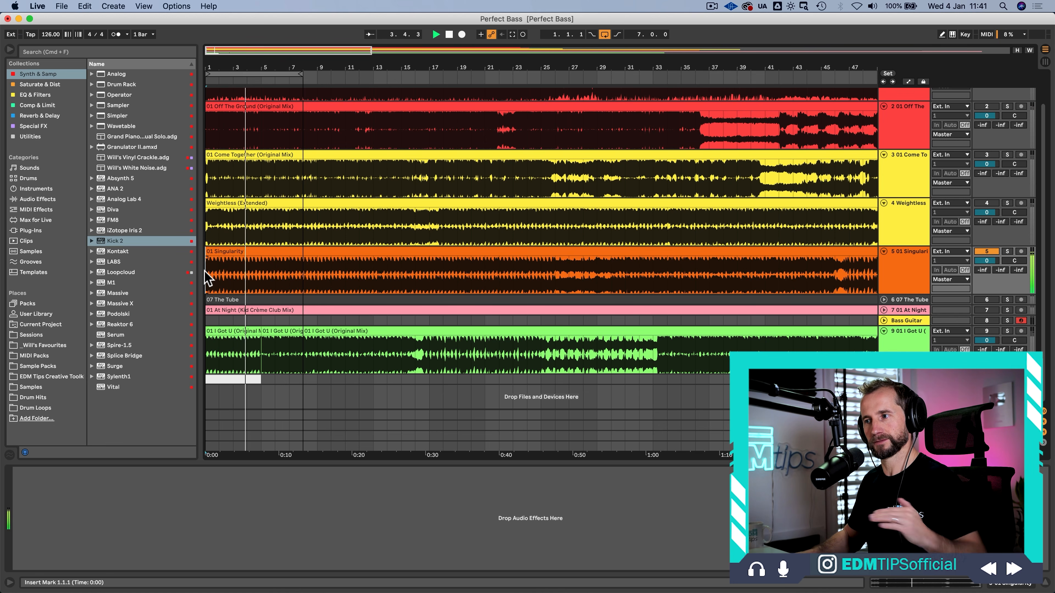
key(space)
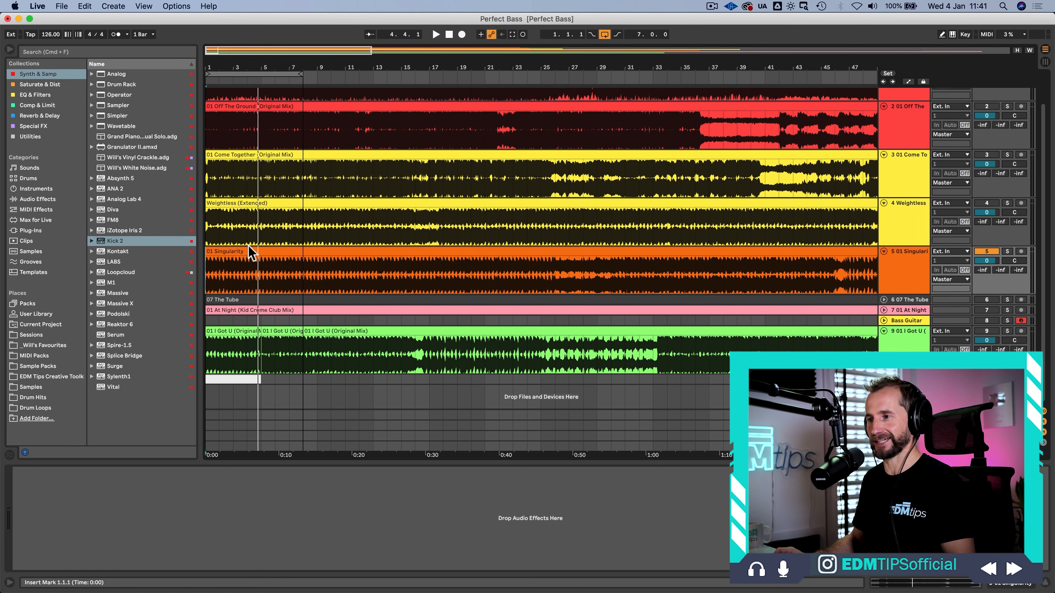
scroll(249, 260, right, 1)
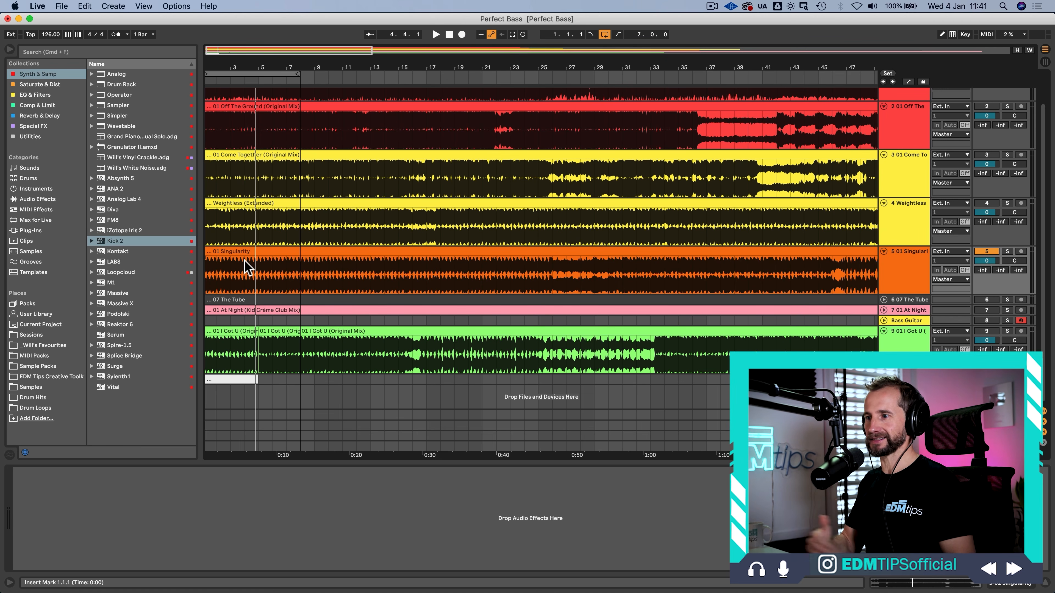
Activate track 6, deactivate track 5, and audition The Tube from bar 1
click(209, 319)
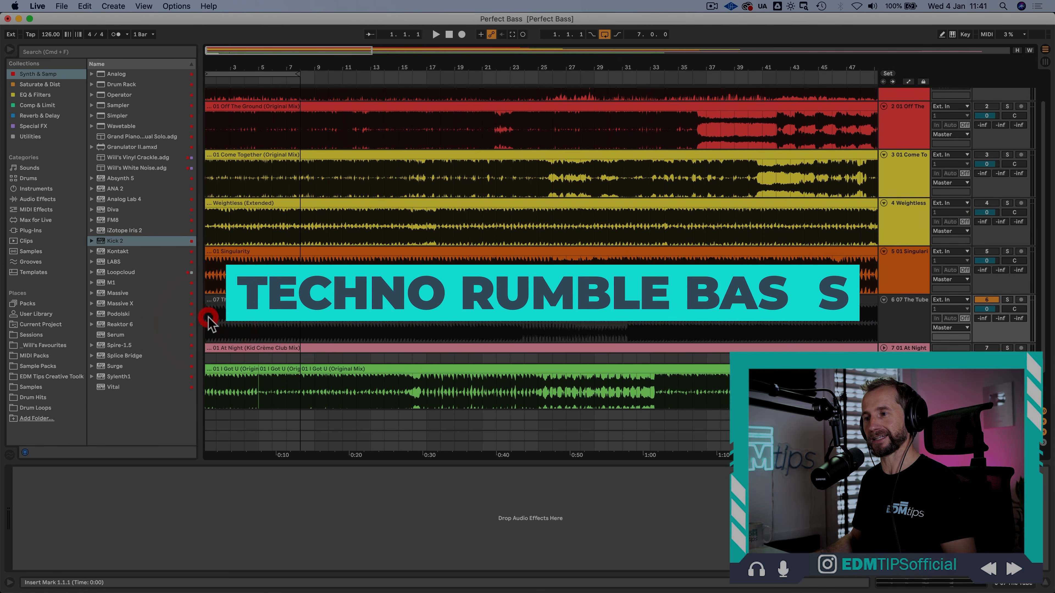
drag(220, 66, 223, 69)
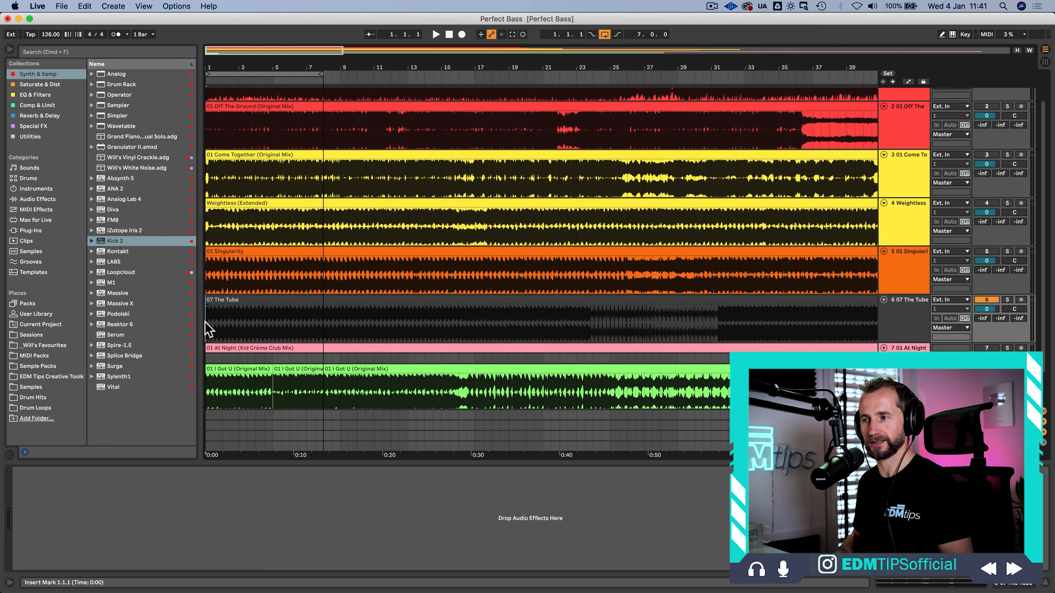
key(space)
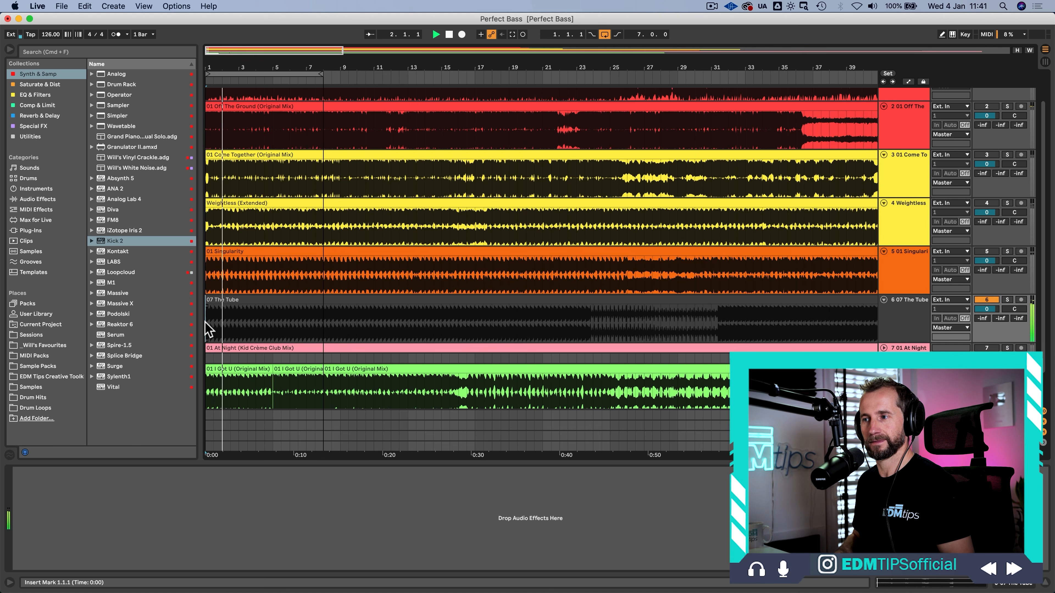
key(space)
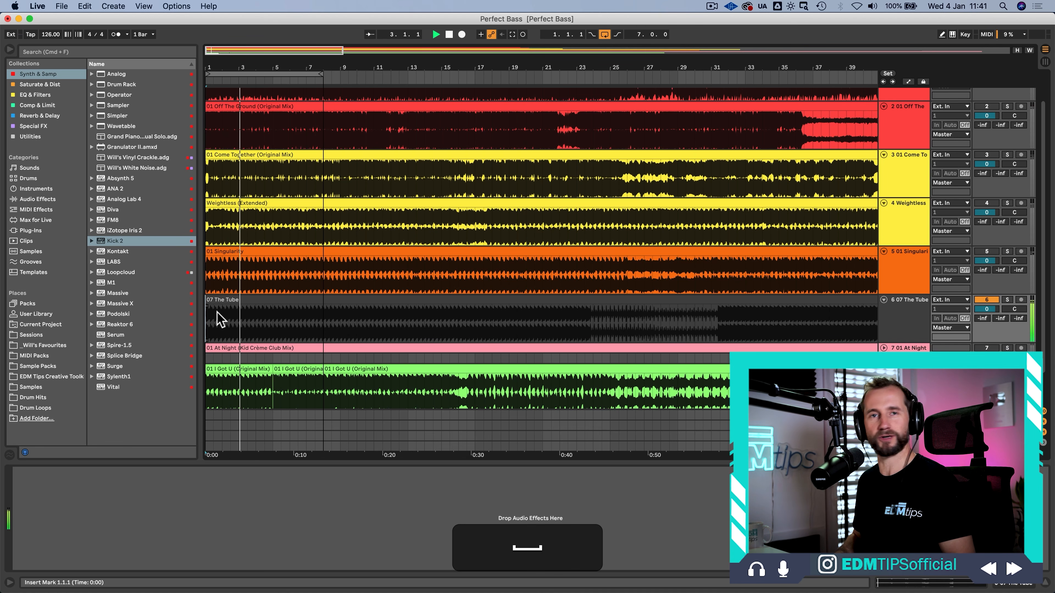
Activate track 7, deactivate track 6, and audition At Night from bar 1
scroll(218, 318, down, 3)
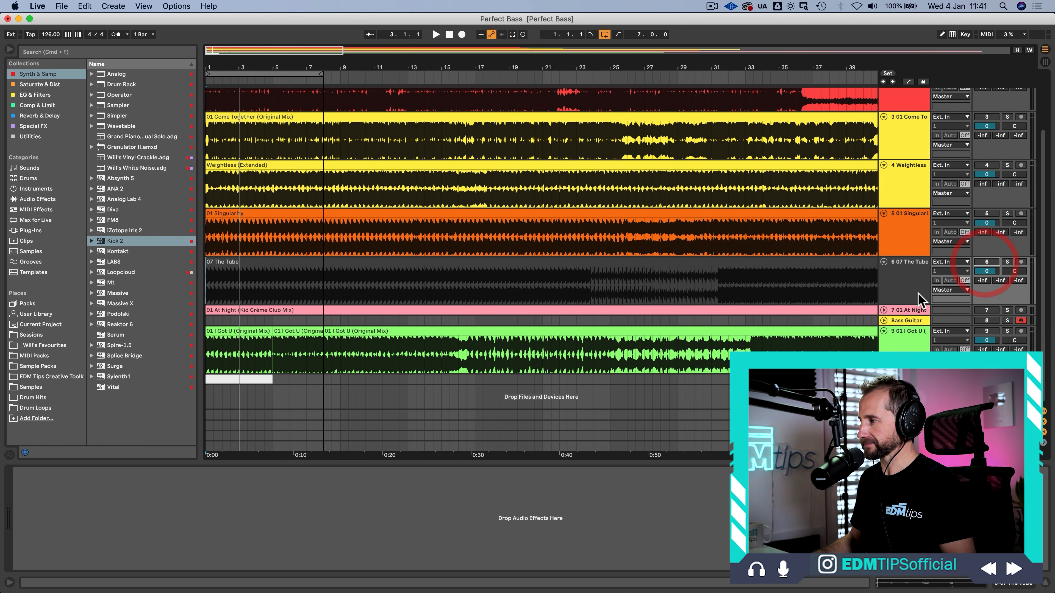
click(901, 311)
click(987, 311)
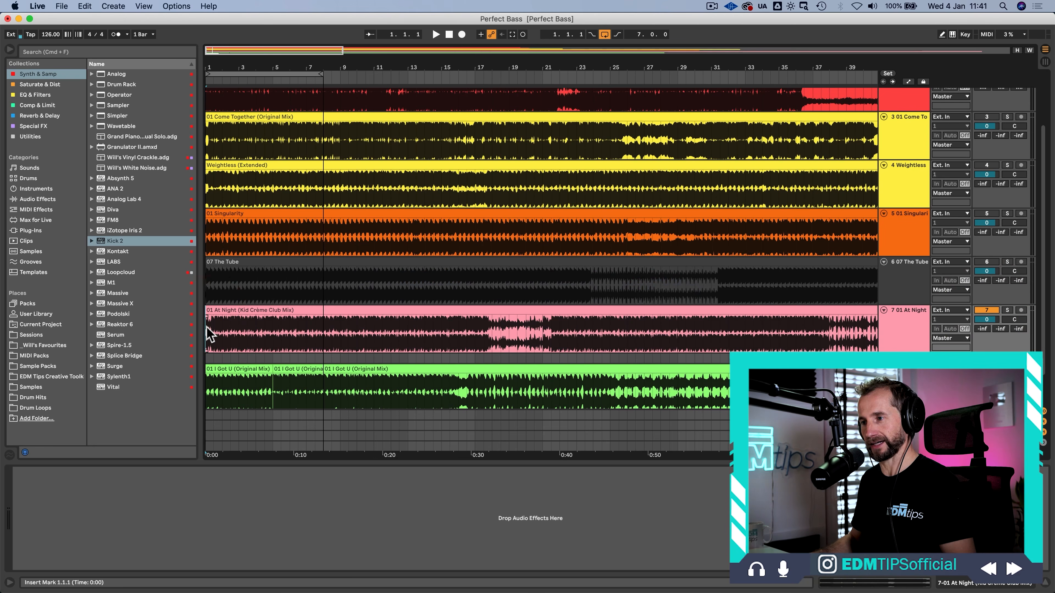
click(207, 332)
key(space)
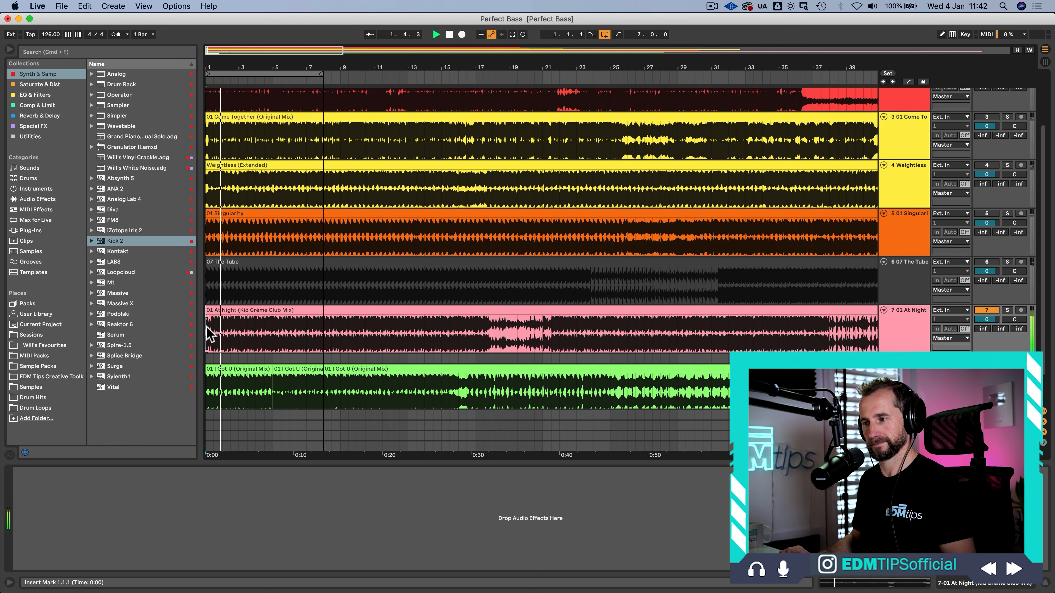
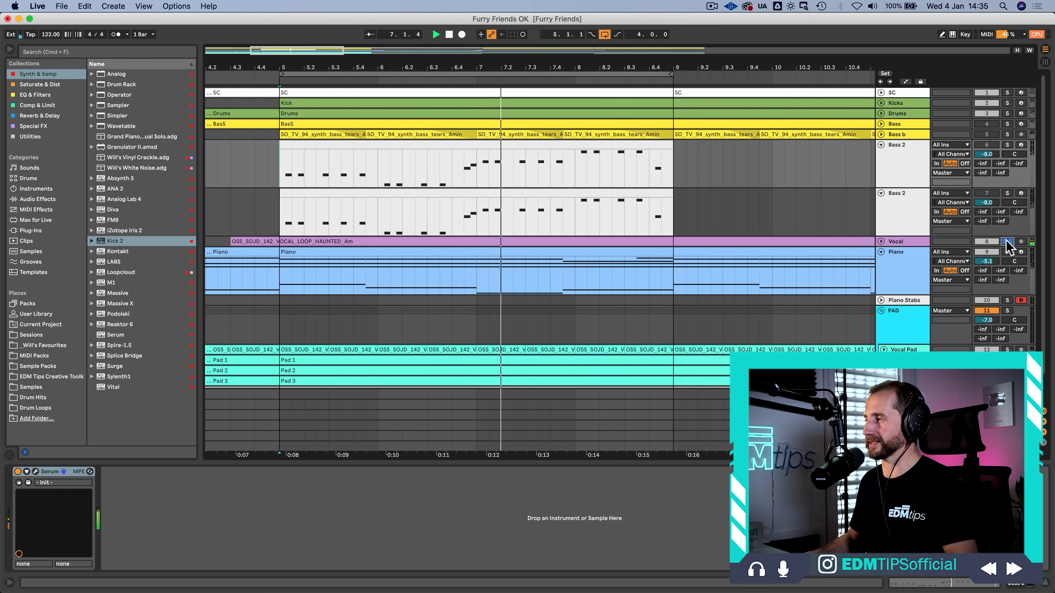
Audition the Vocal and Synth Riff tracks in solo in the Furry Friends project
scroll(1009, 250, down, 3)
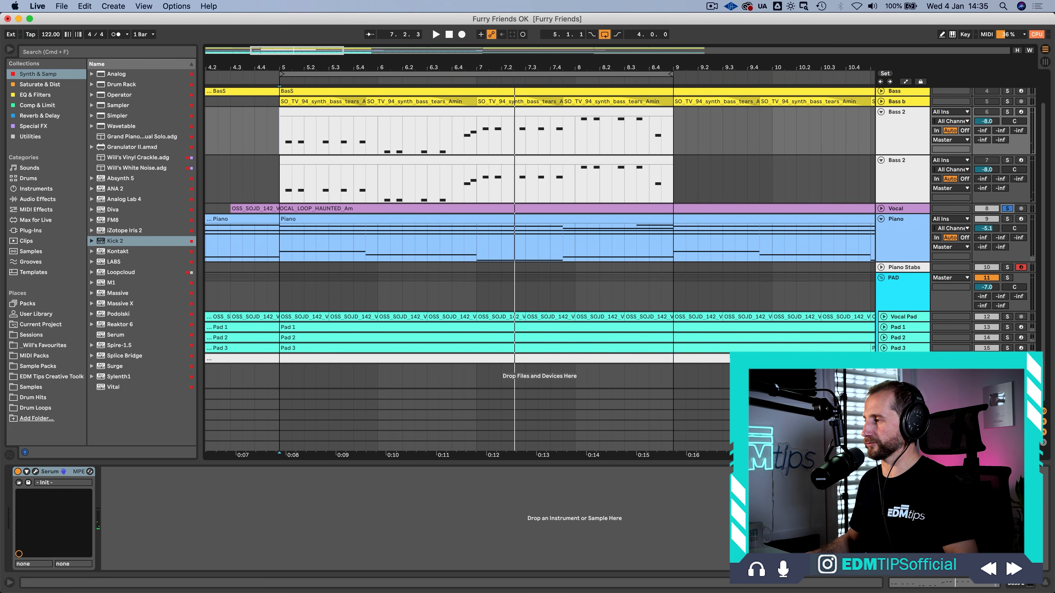
key(space)
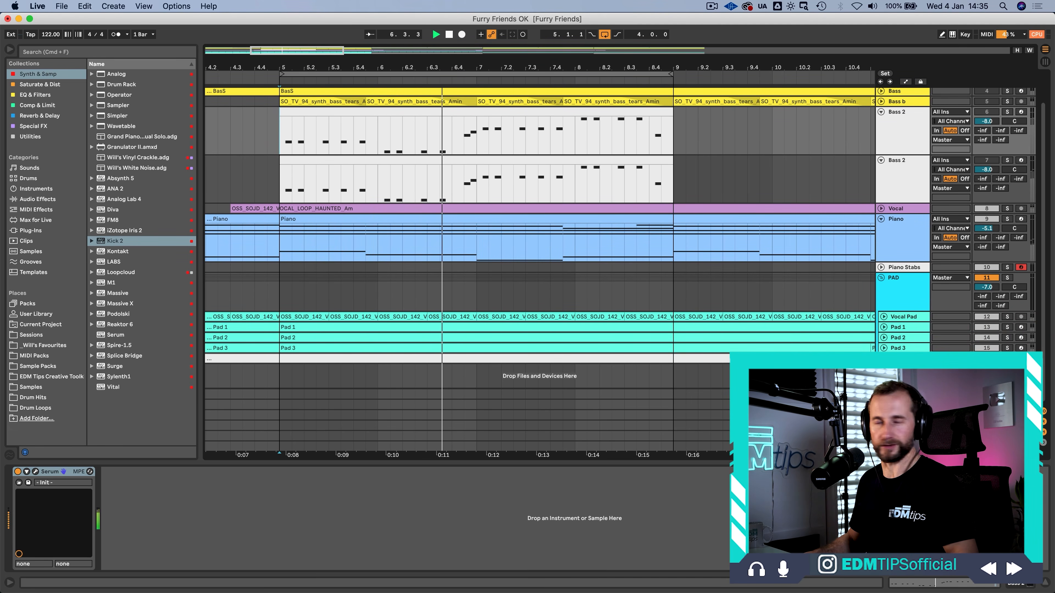
key(space)
Clear the solos and audition the full arrangement with the Bass and Bass b tracks from bar 5
scroll(1003, 345, up, 3)
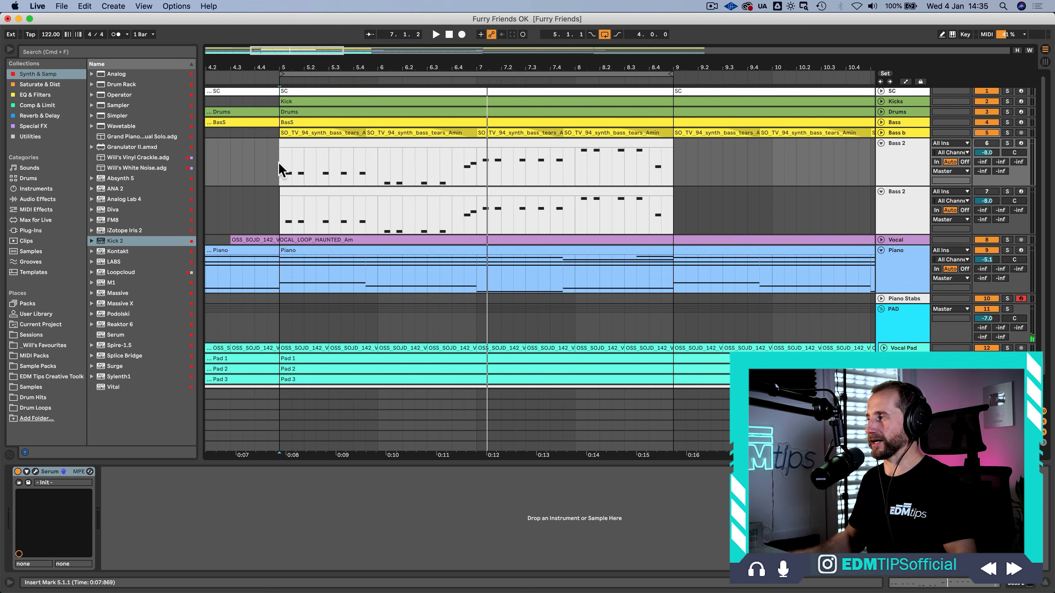
key(space)
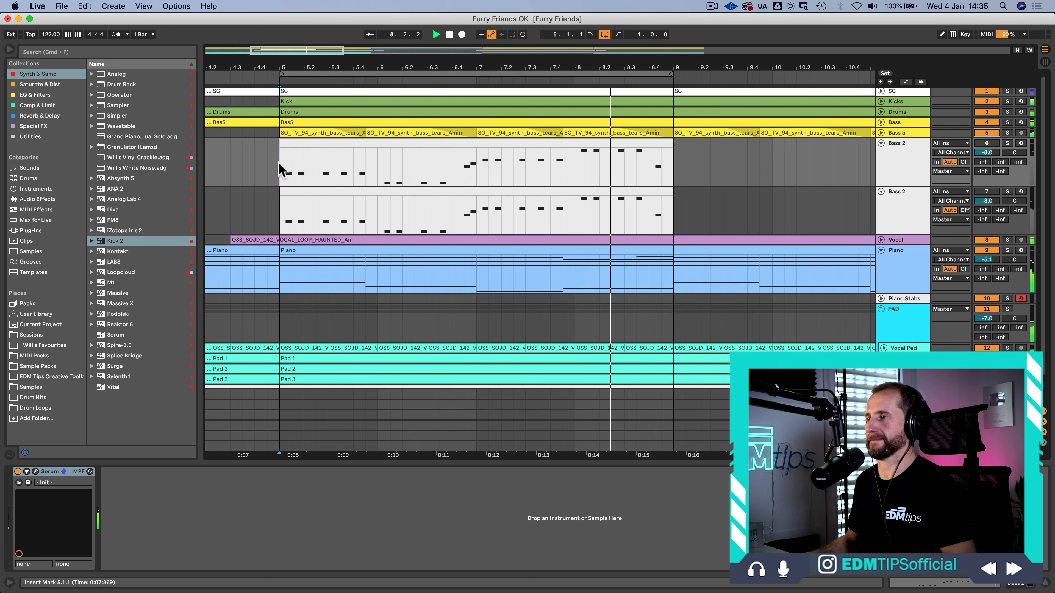
key(space)
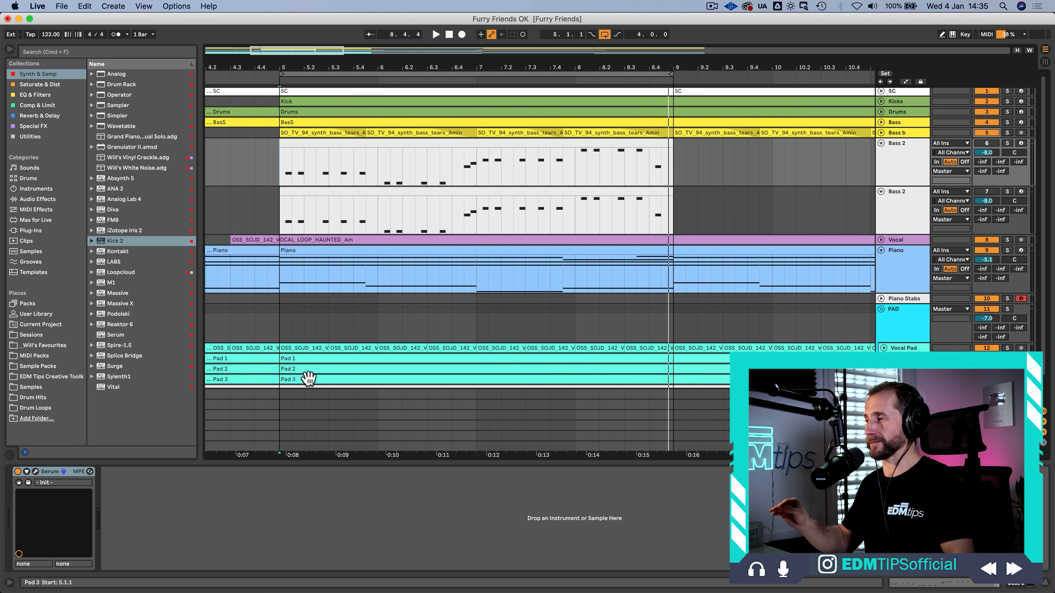
Activate the first Bass 2 track, deactivate Bass and Bass b, and audition the mix from bar 5
click(902, 162)
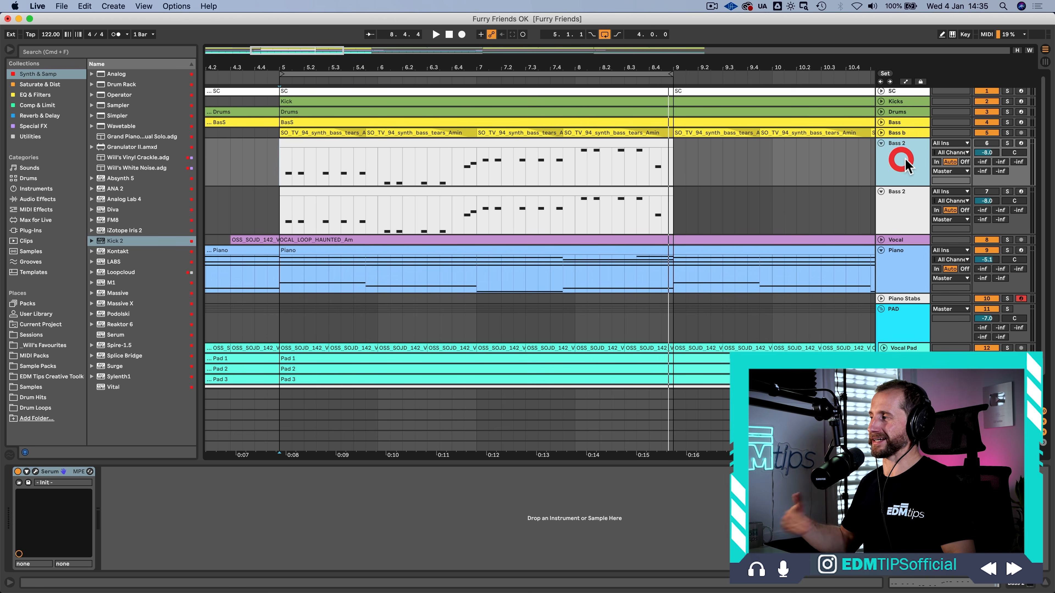
click(984, 144)
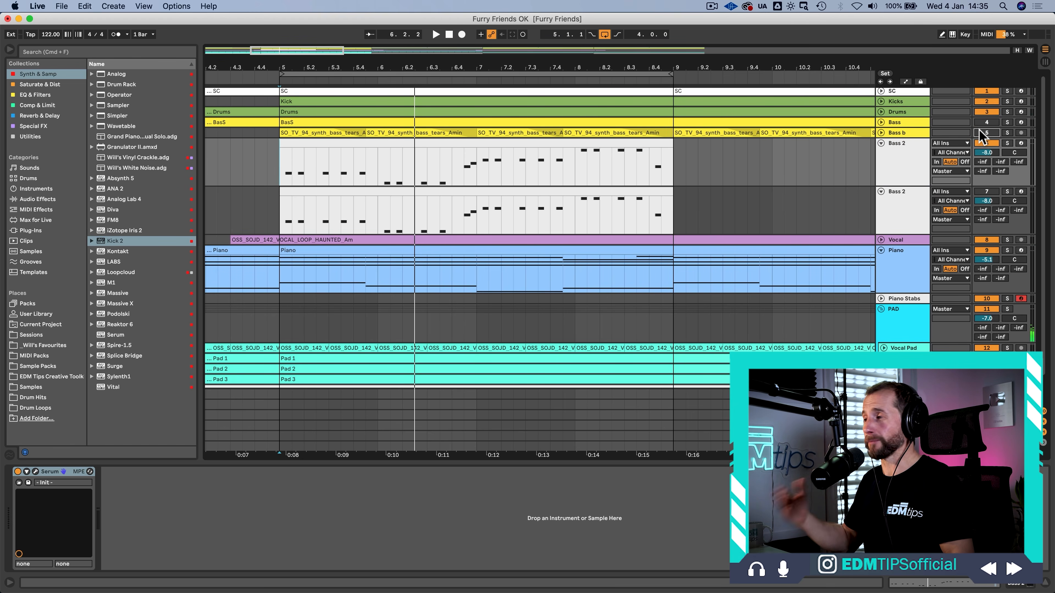
key(space)
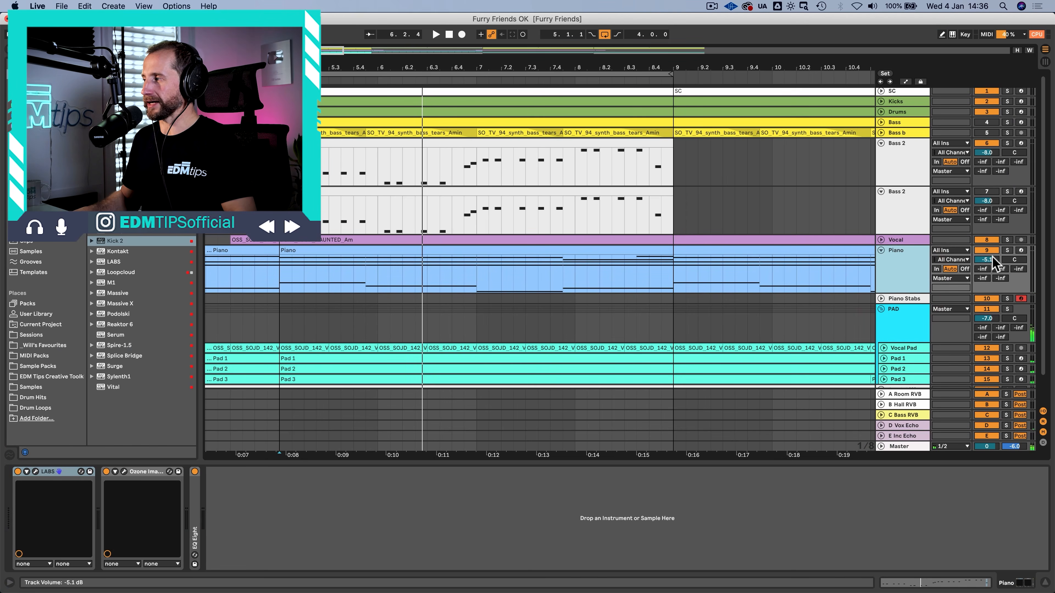
Audition the Piano track in solo, followed by the Synth Riff track in solo, from bar 5
click(1007, 251)
key(space)
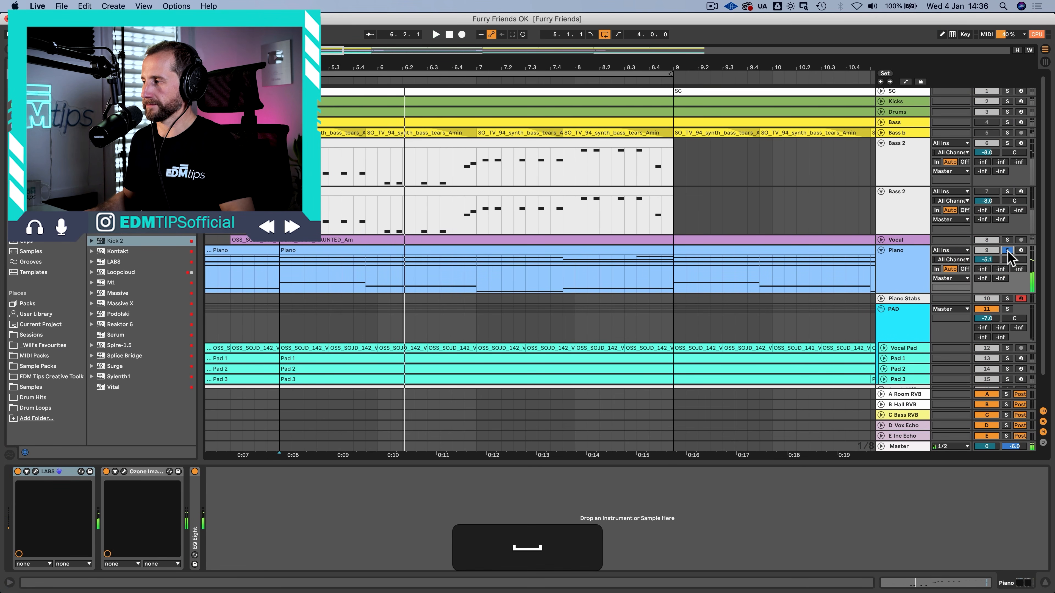
scroll(1007, 250, down, 3)
click(1007, 359)
key(space)
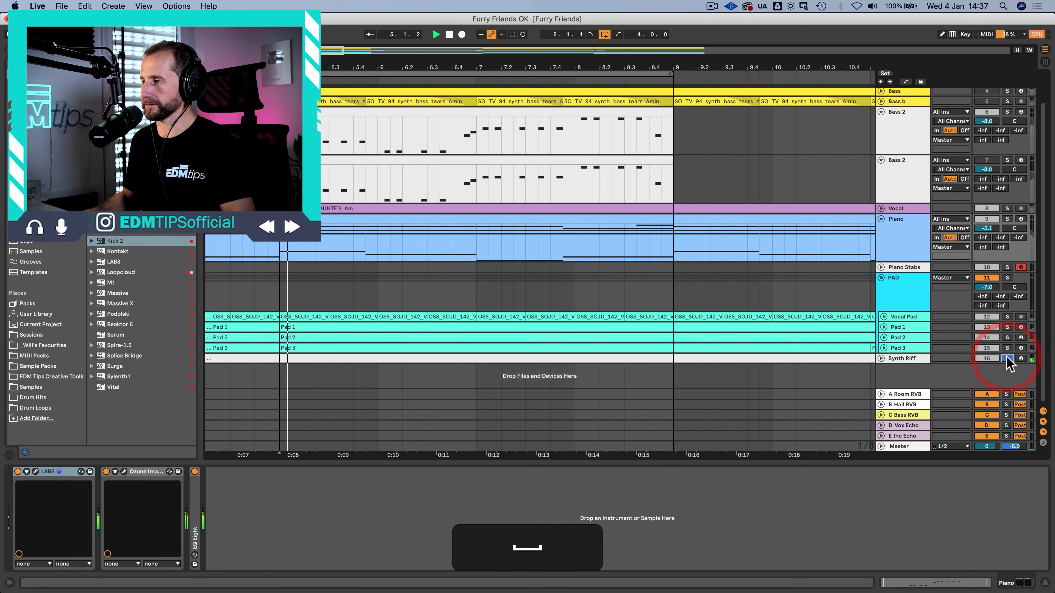
key(space)
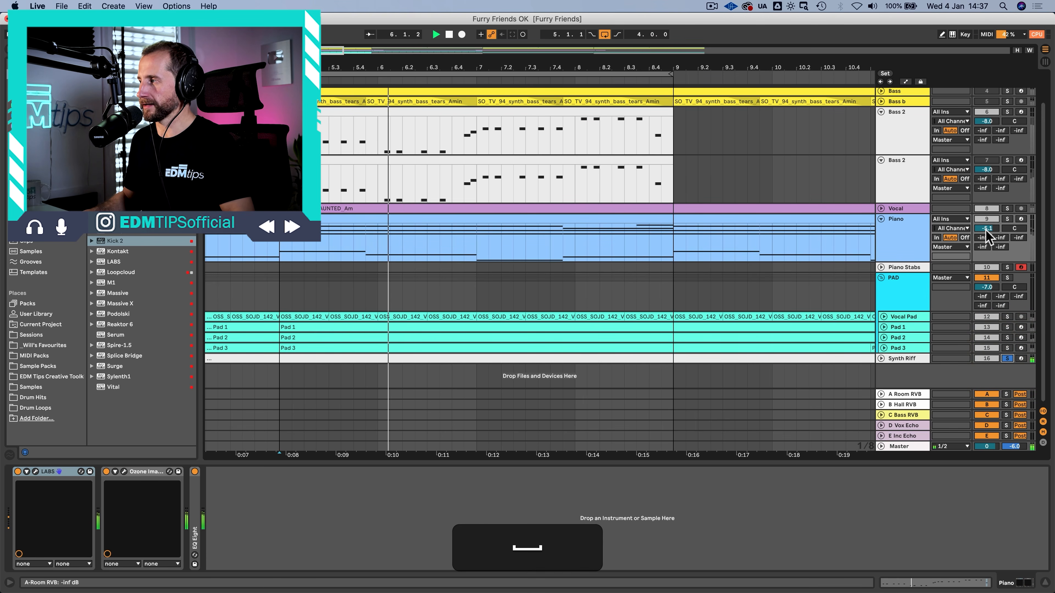
Audition the Vocal track in solo and clear its solo
click(1006, 208)
key(space)
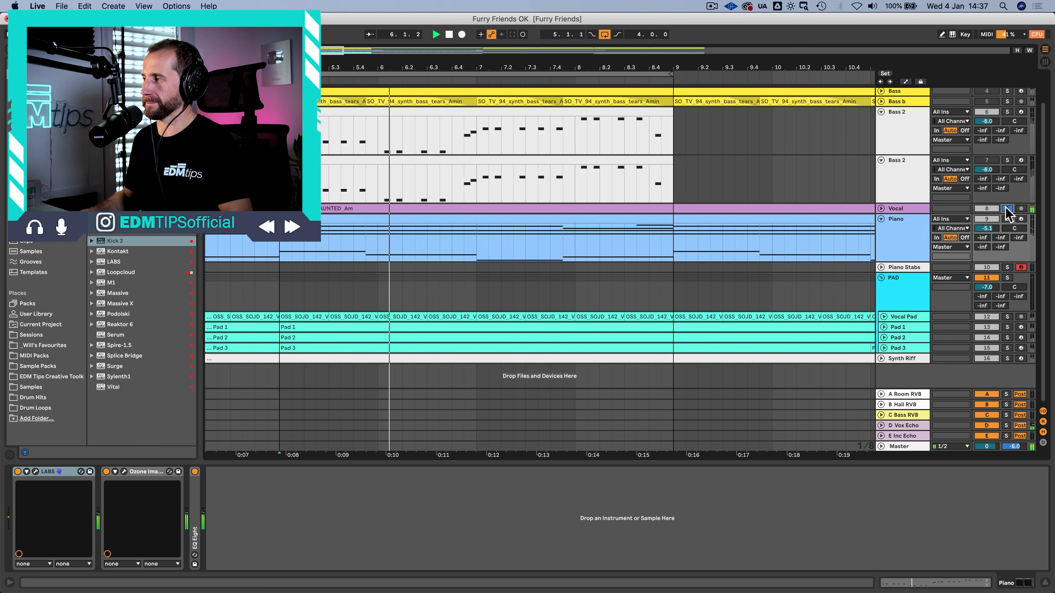
key(space)
click(1006, 208)
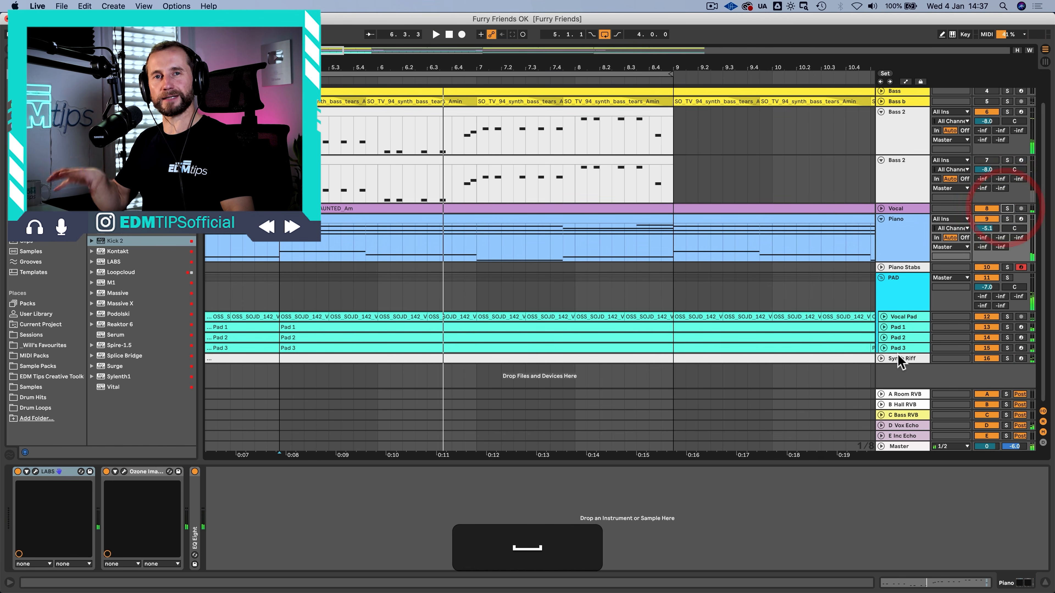
Open the Serum synth window of the first Bass 2 track
scroll(882, 354, up, 2)
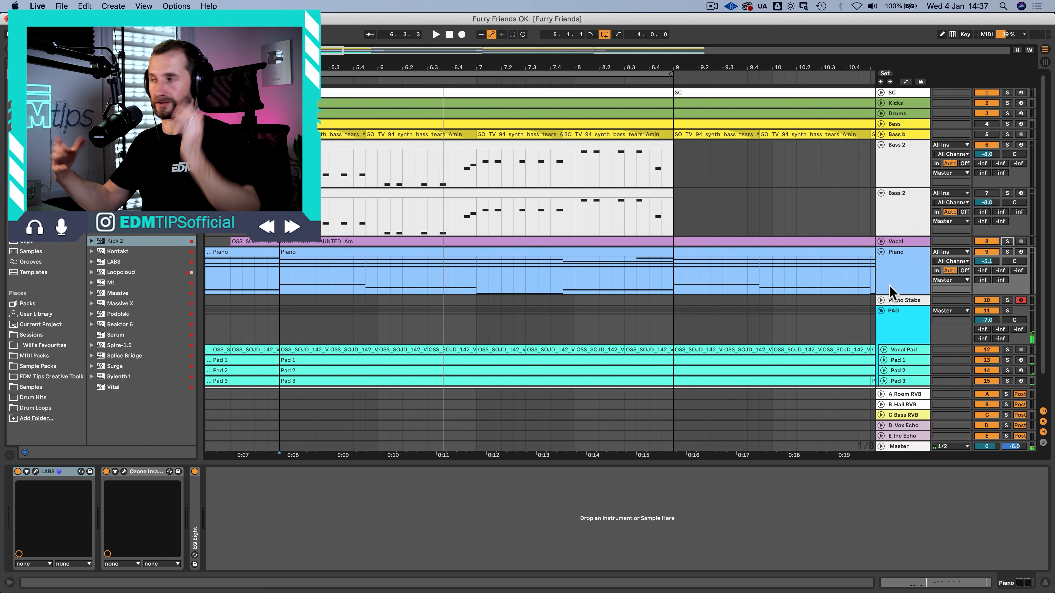
click(894, 166)
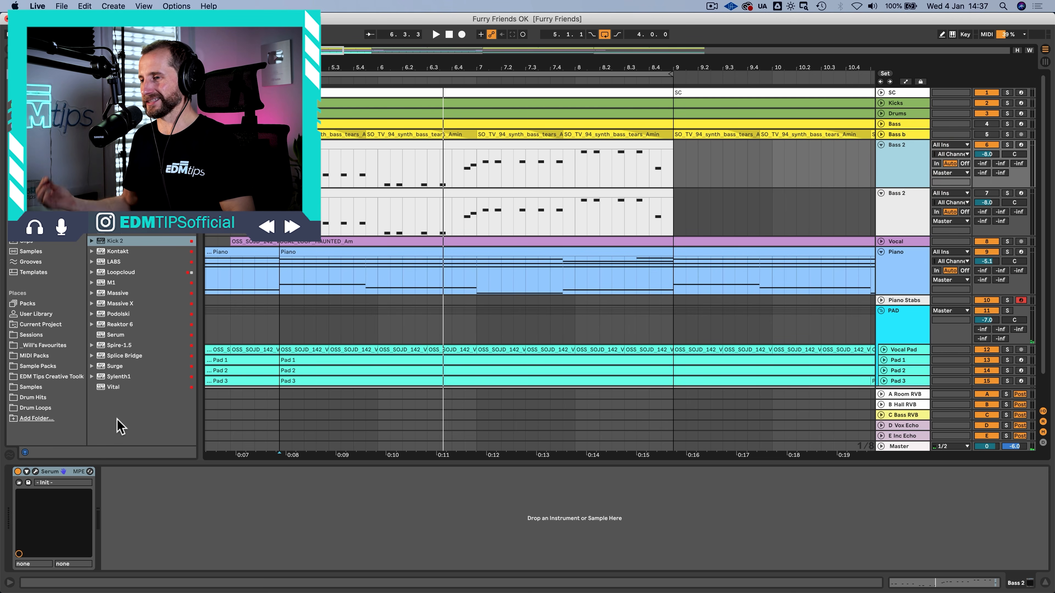
click(35, 471)
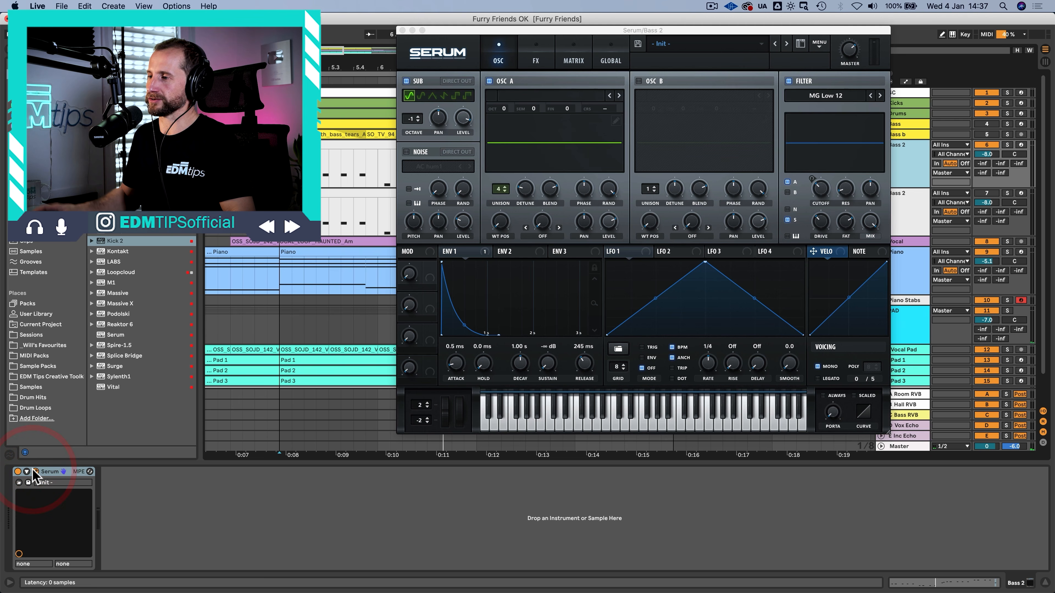
Raise Serum's filter cutoff to 11840 Hz and audition the full mix from bar 5
click(825, 195)
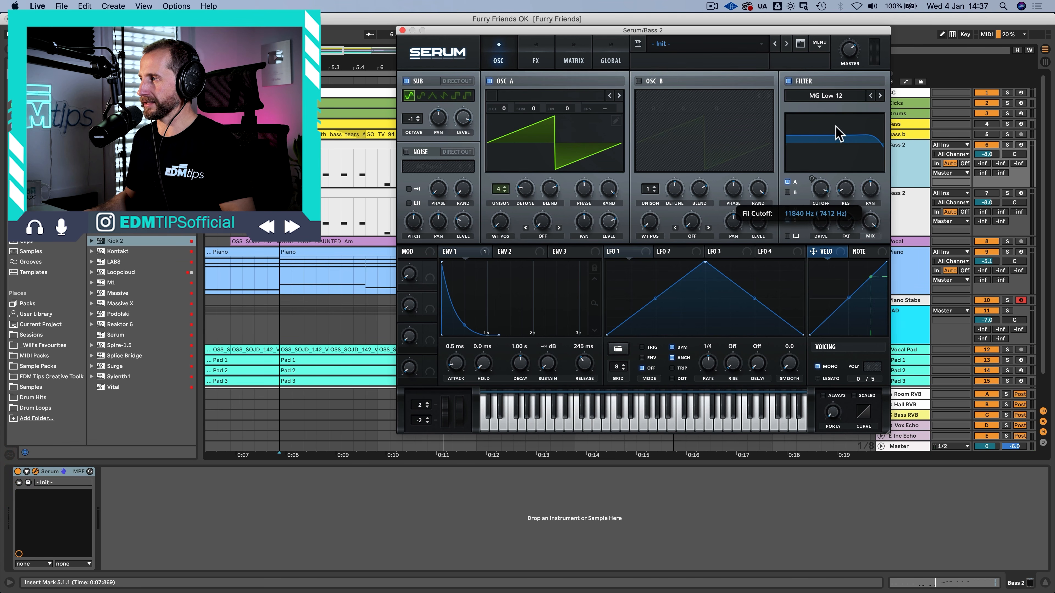
key(space)
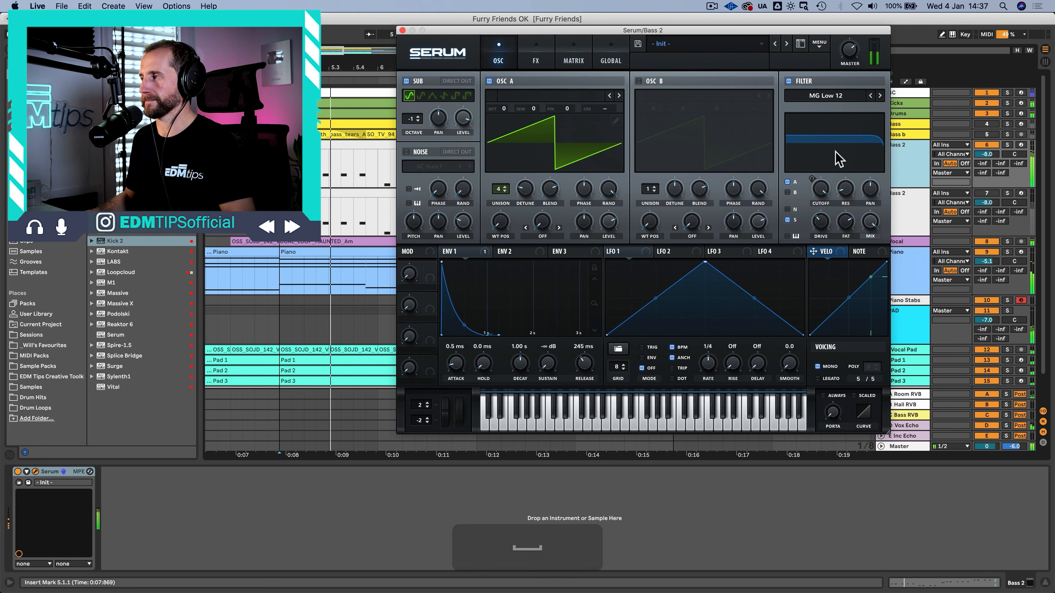
mouse_move(825, 193)
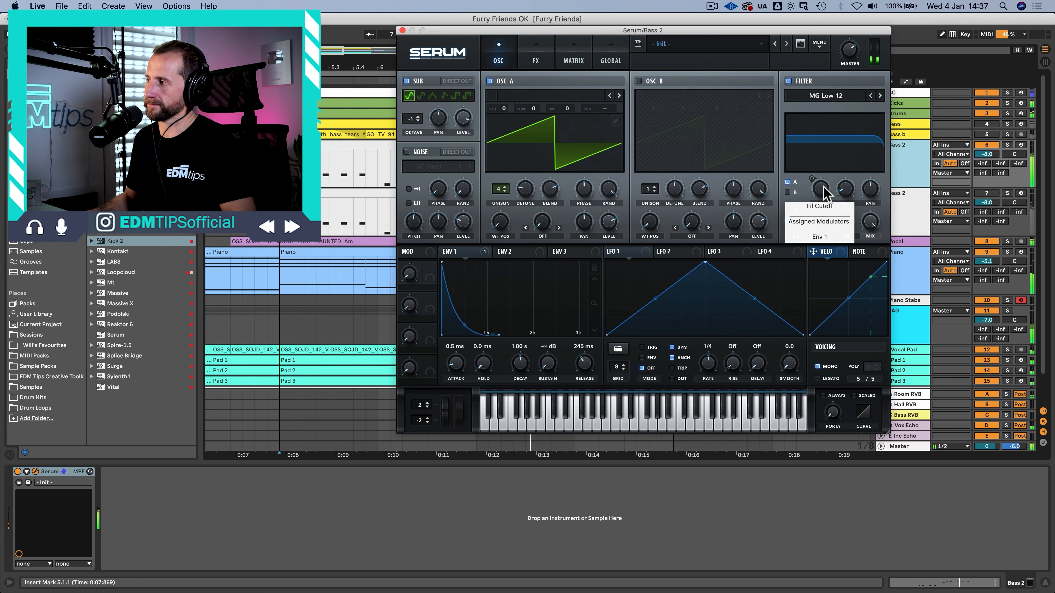
Solo Kicks, Drums and the first Bass 2 track, audition them together, and clear the solos
super+click(1007, 103)
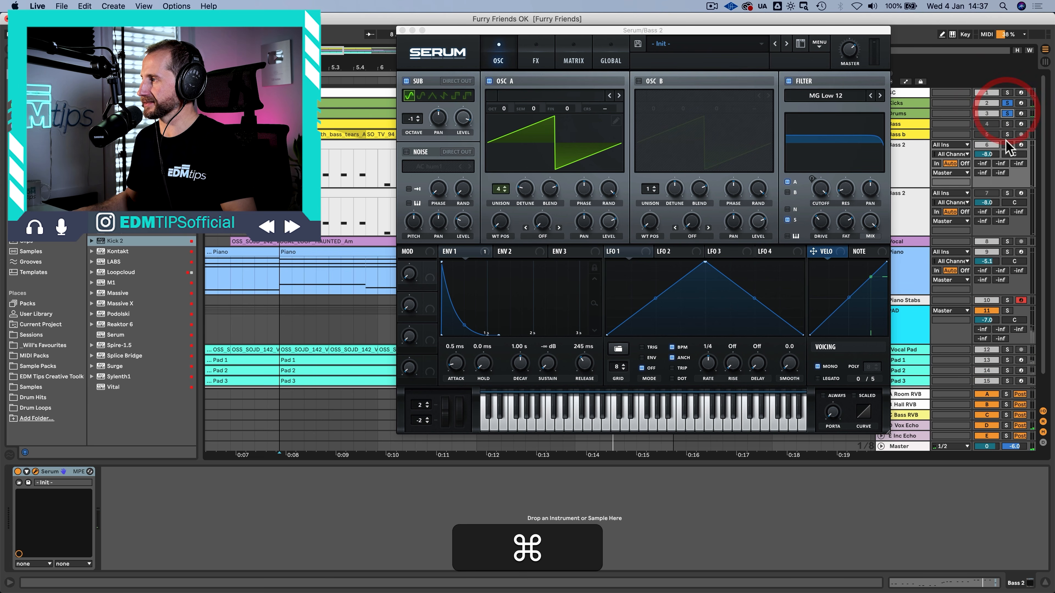
key(space)
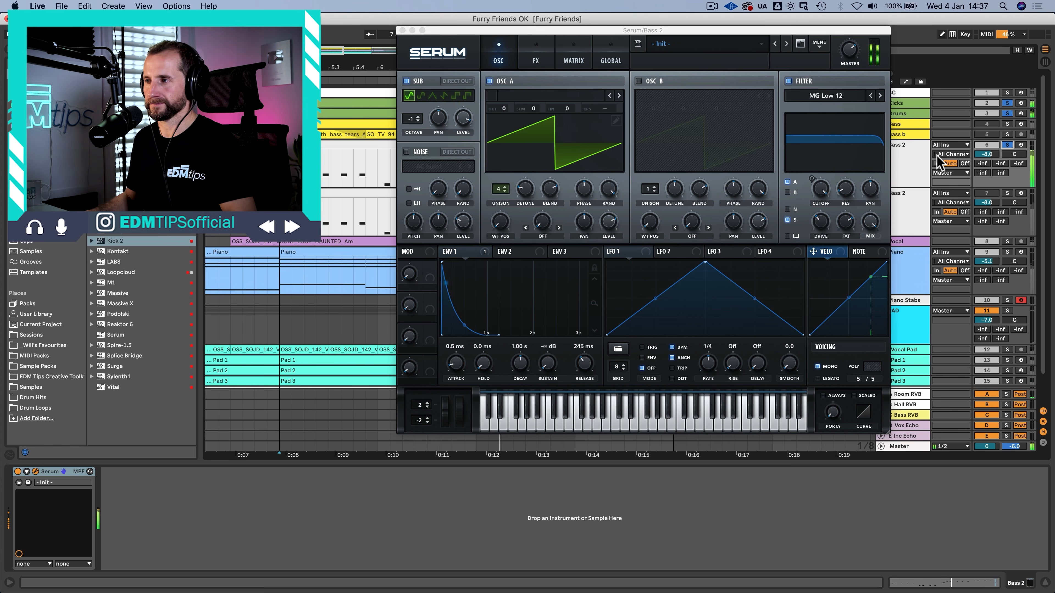
key(space)
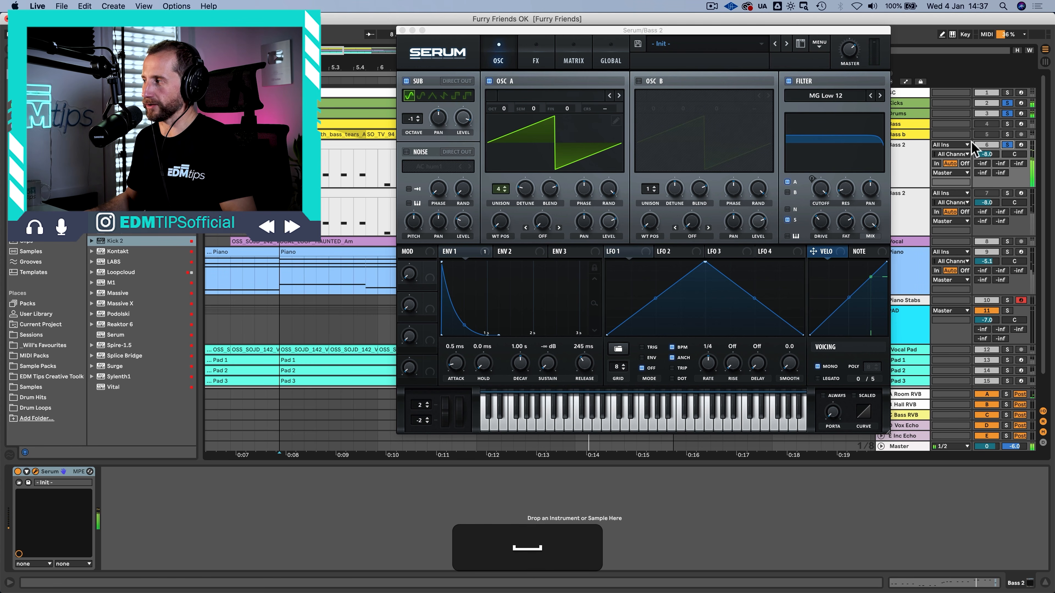
click(1007, 144)
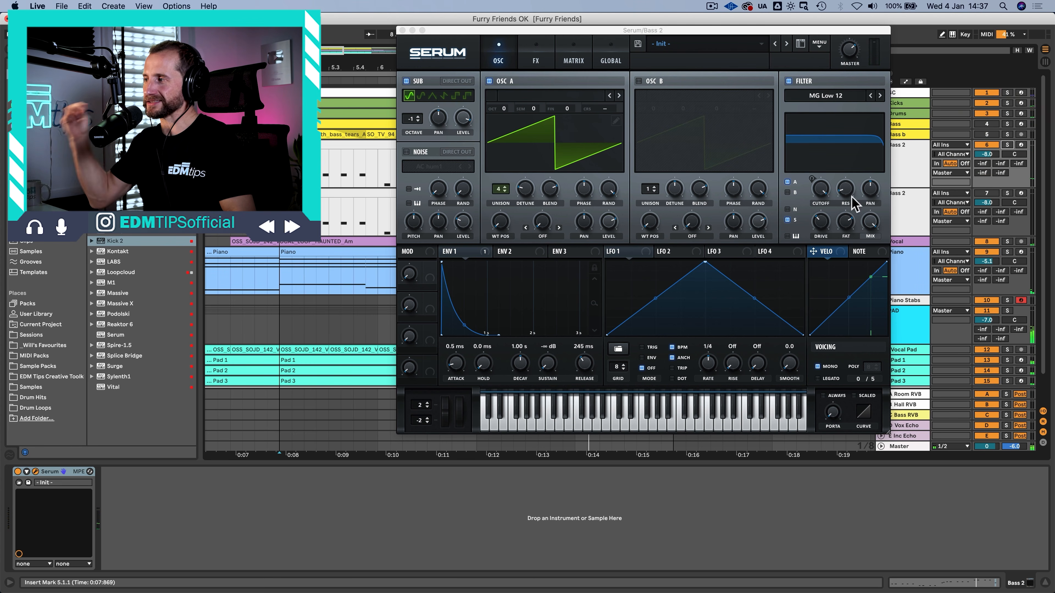
Lower Serum's filter cutoff on the first Bass 2 track and close the synth window
drag(822, 196, 814, 279)
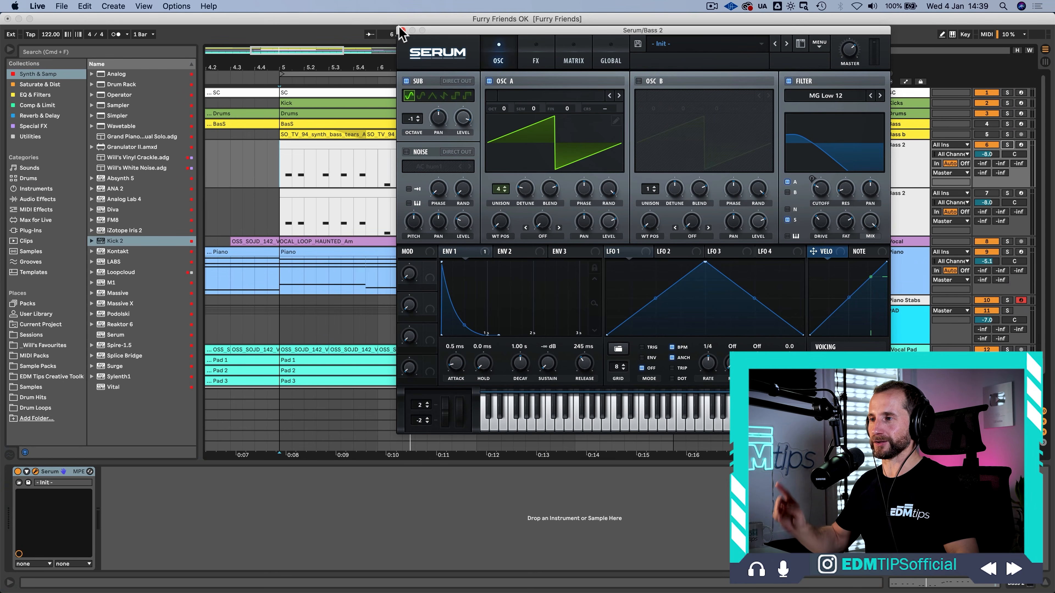
click(401, 30)
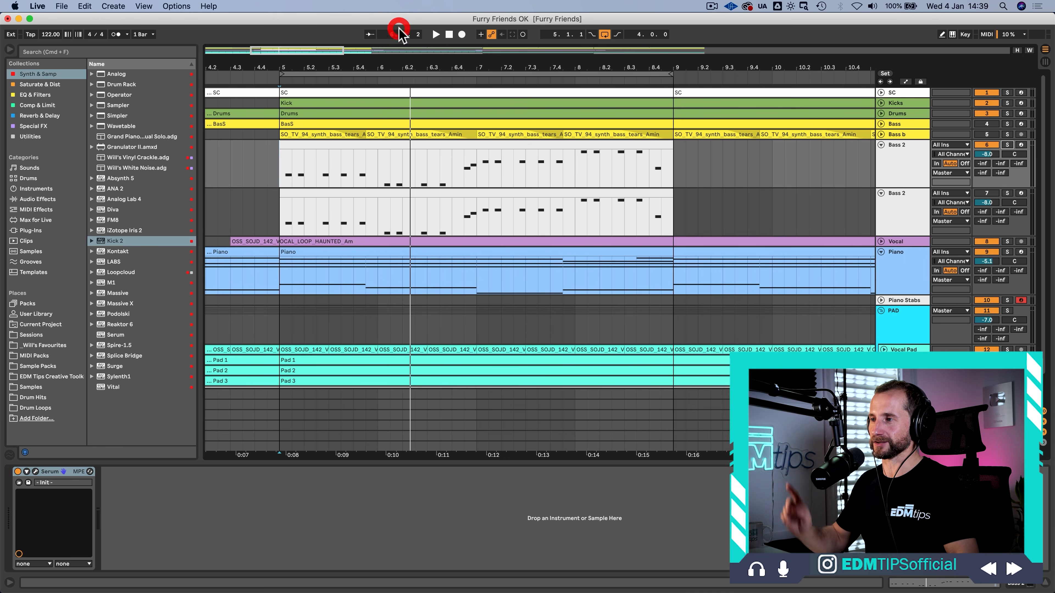
Transpose all notes in the first Bass 2 track's MIDI clip up one octave
double_click(384, 144)
click(370, 378)
key(ctrl+a)
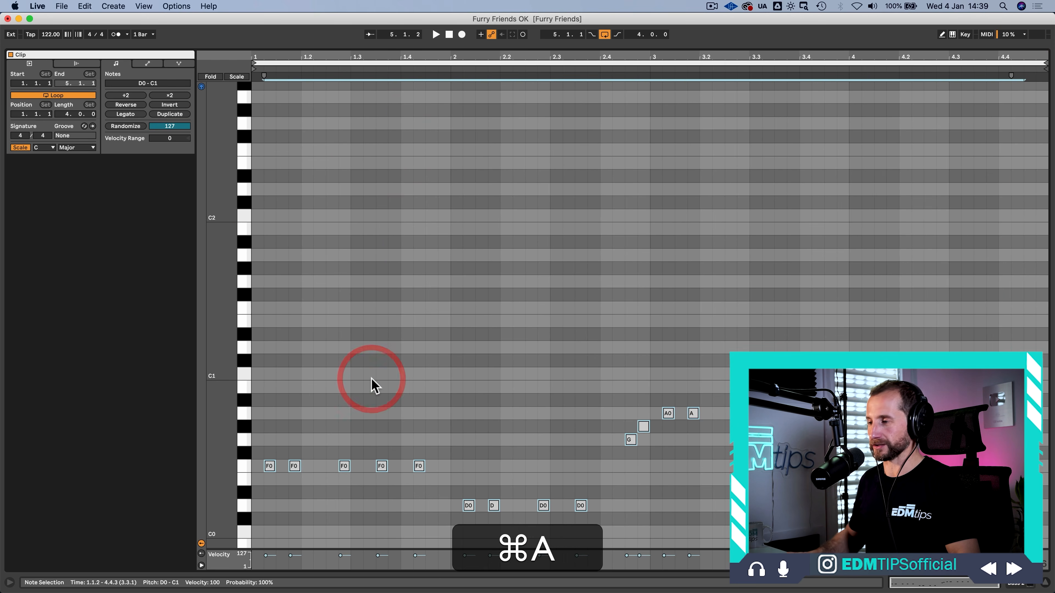
key(shift)
key(shift+Up)
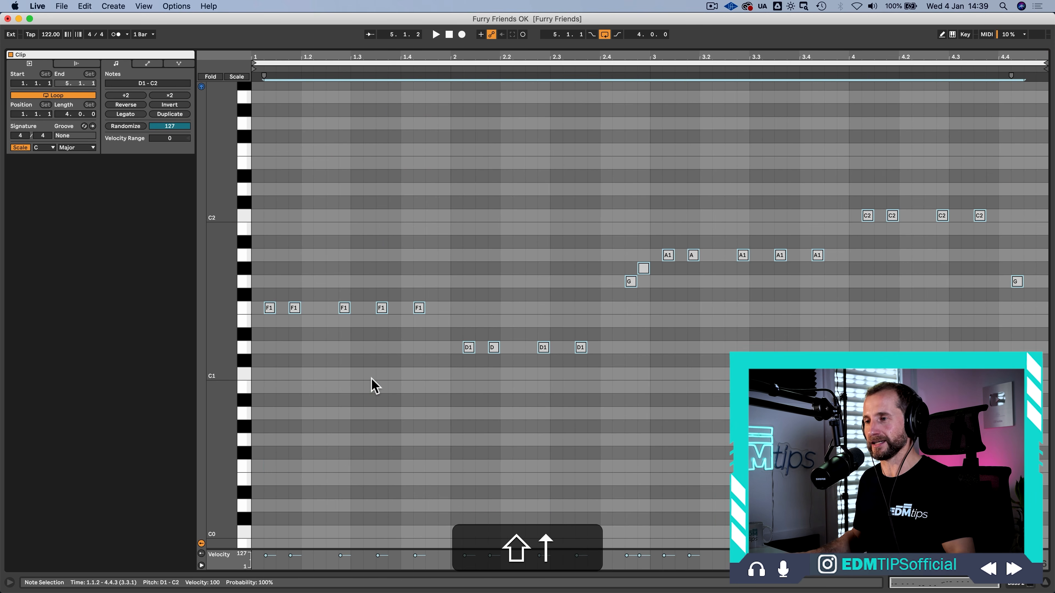
Transpose the first Bass 2 clip's notes up another octave to D2–C3, then solo the track and audition it
key(shift+Up)
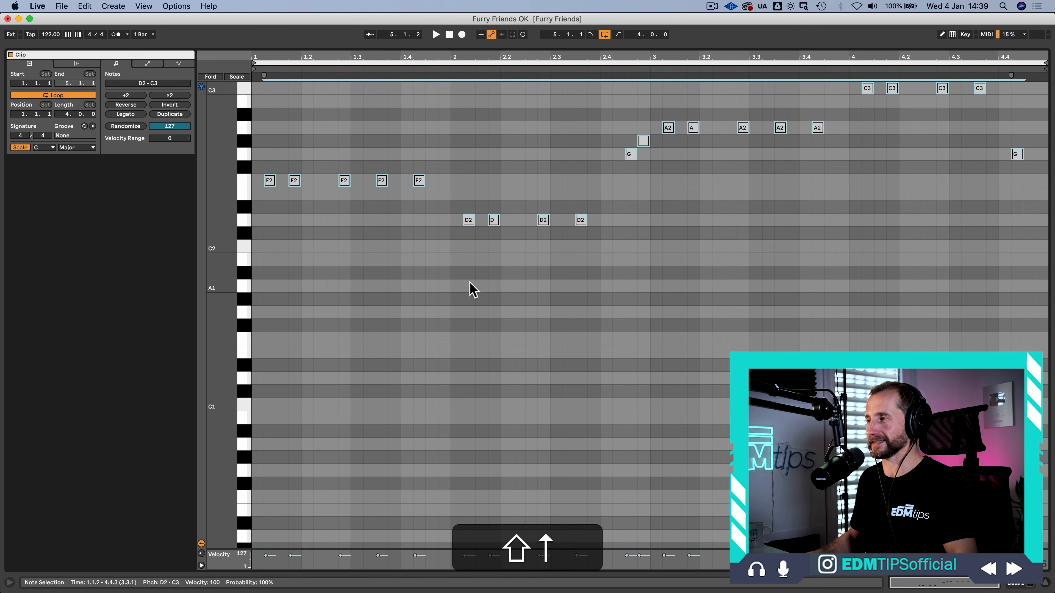
key(shift+Tab)
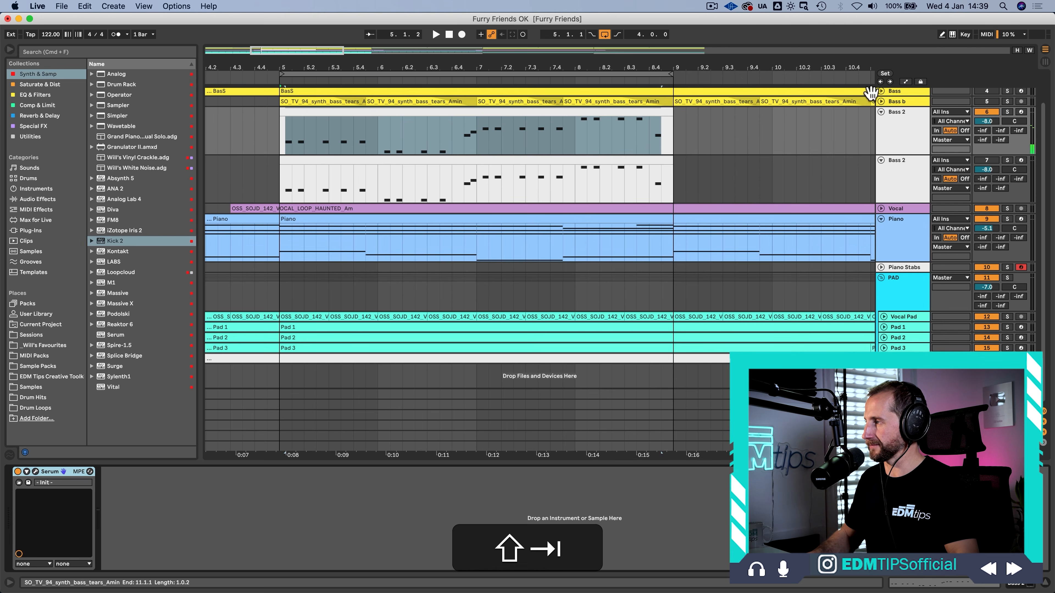
click(1007, 112)
key(space)
click(420, 153)
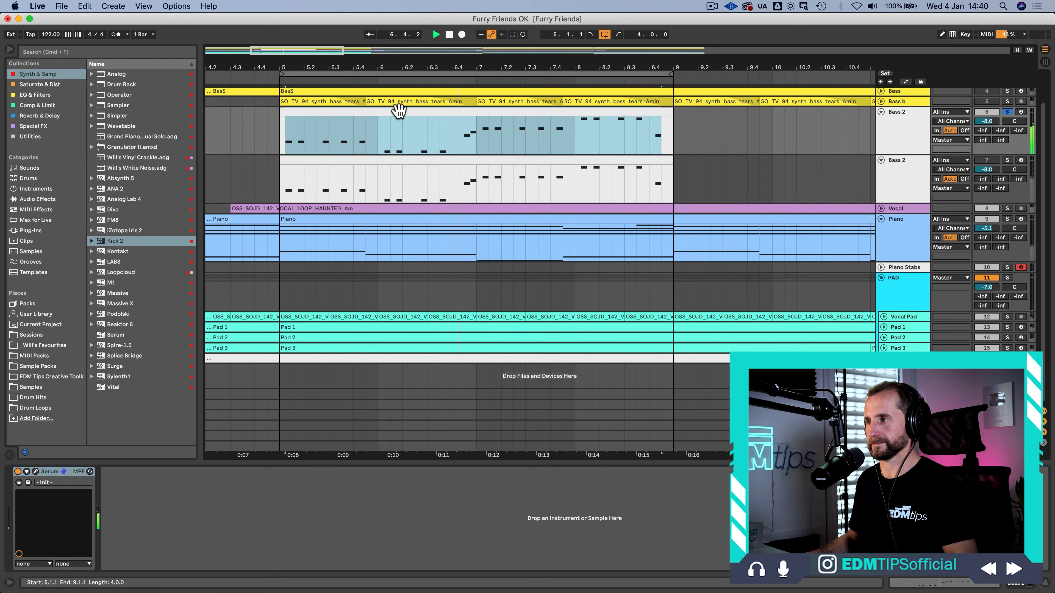
key(space)
Transpose all notes in the first Bass 2 clip down three octaves and audition the result
double_click(398, 111)
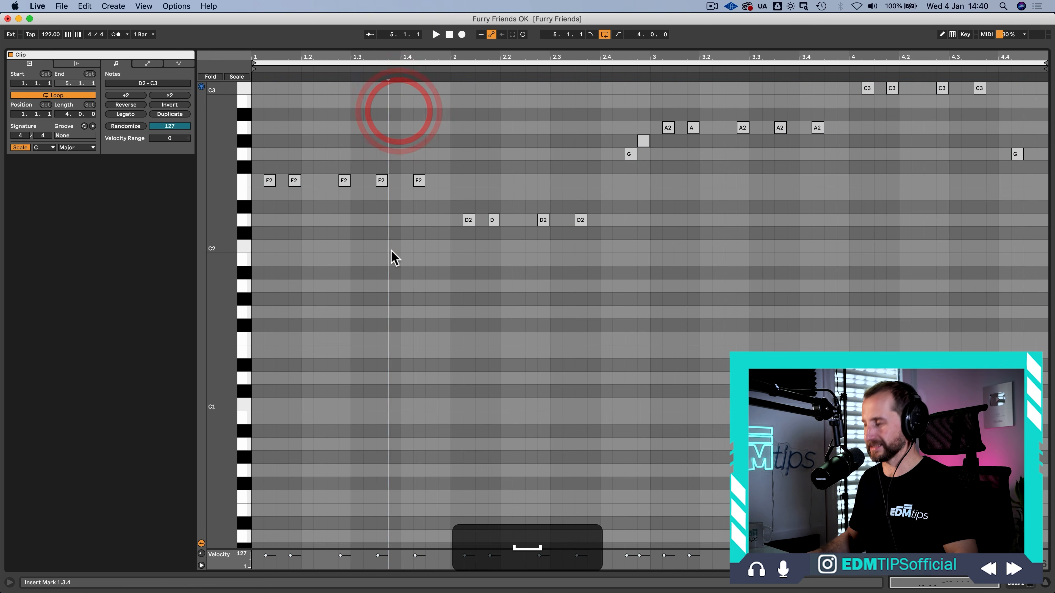
key(super+a)
key(shift+Down)
key(shift+Down)
key(shift+Down)
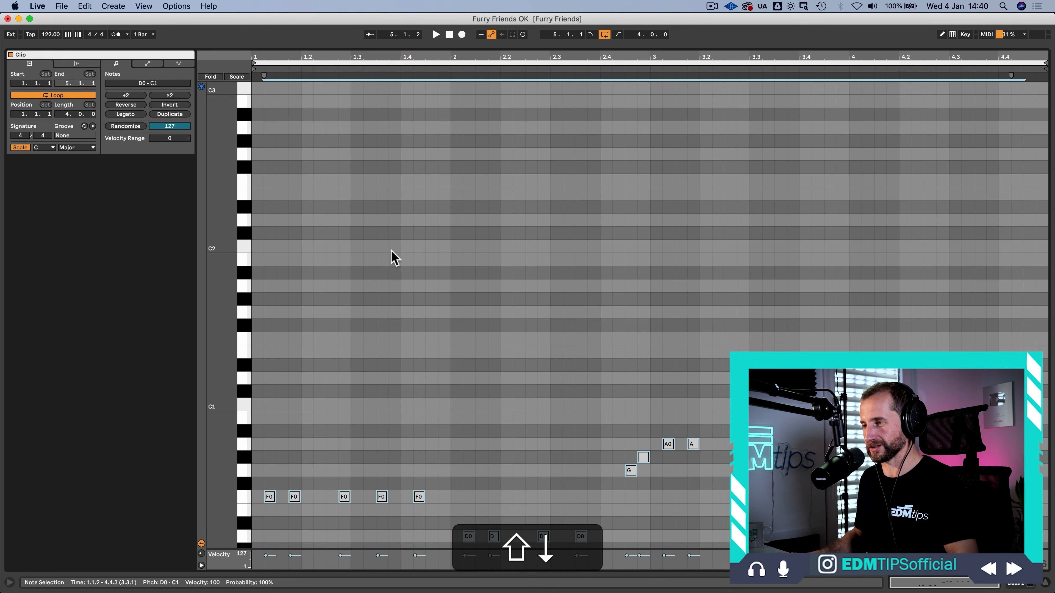
key(space)
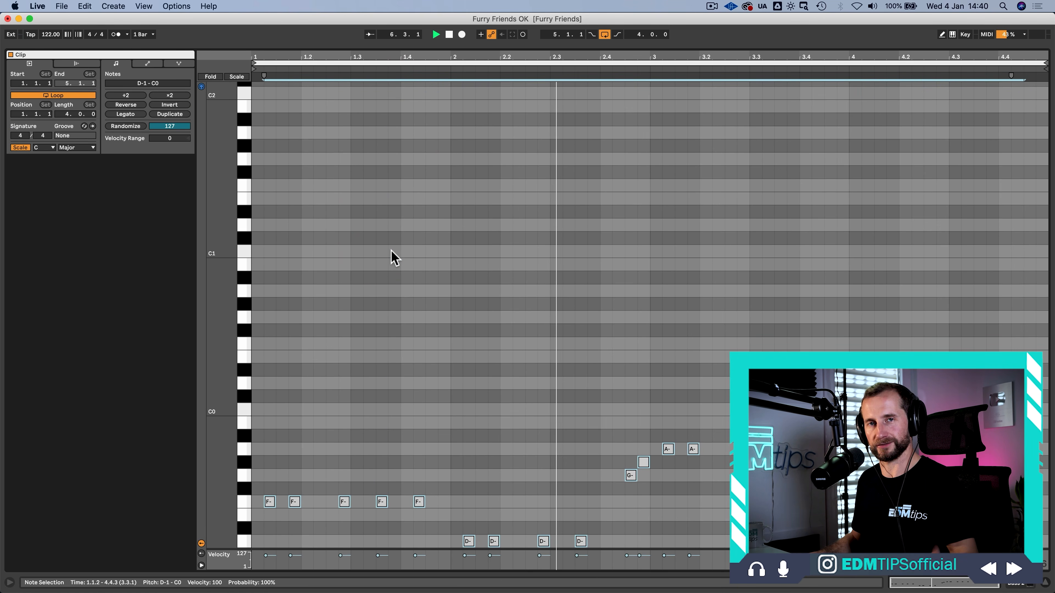
key(space)
Raise the first Bass 2 clip's notes one octave to D0–C1 and check the notes in the Bass track's clip
key(shift+Up)
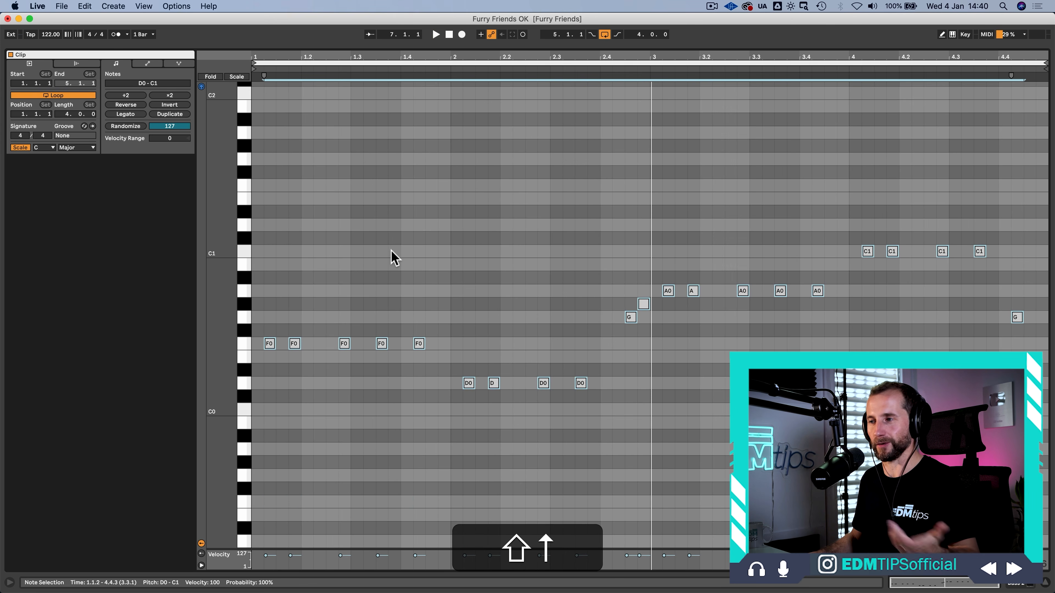
key(space)
key(space)
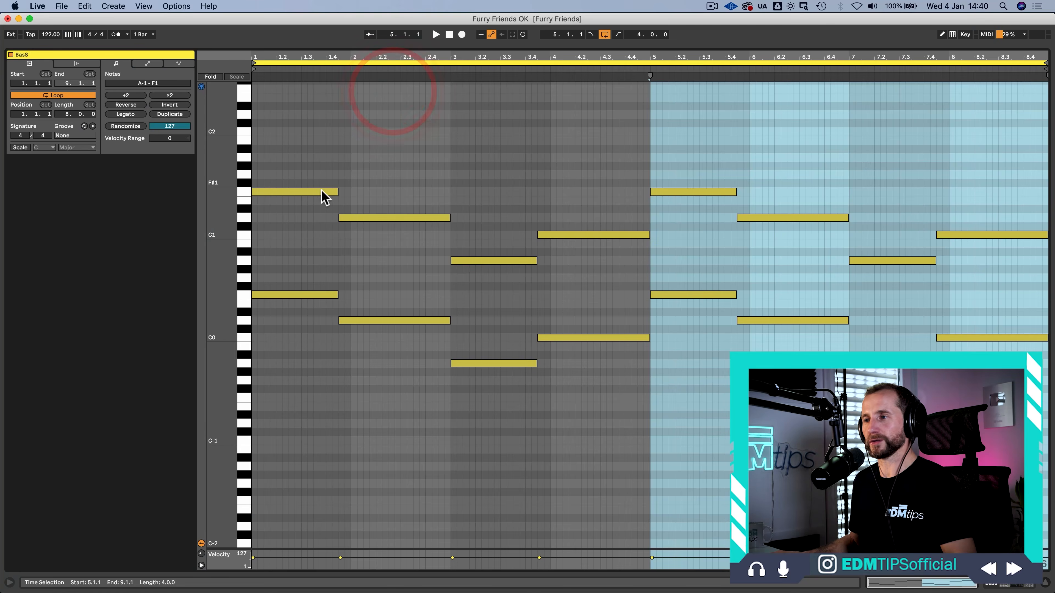
click(301, 224)
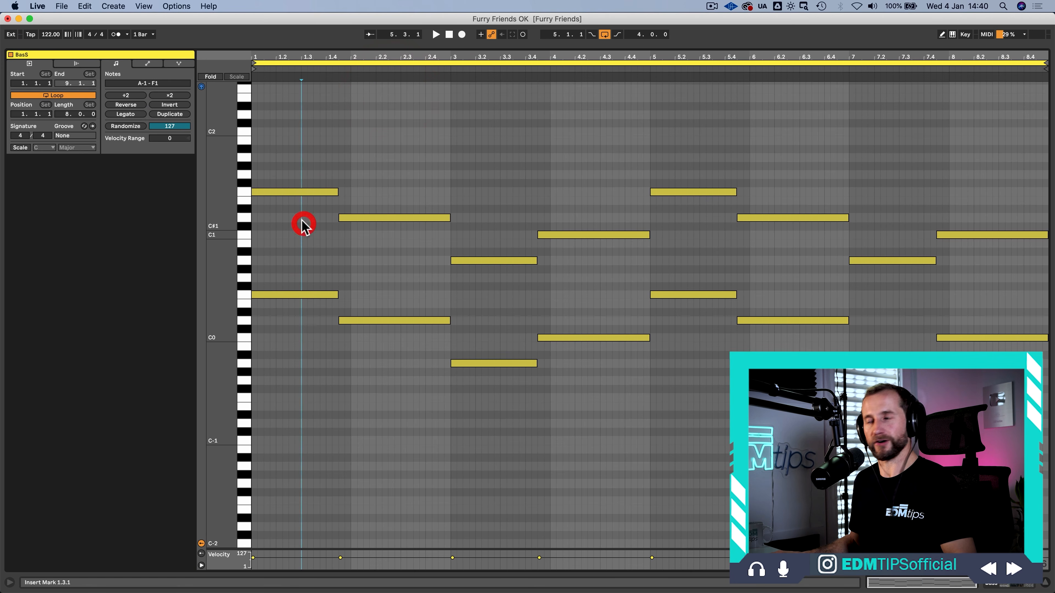
key(shift+Tab)
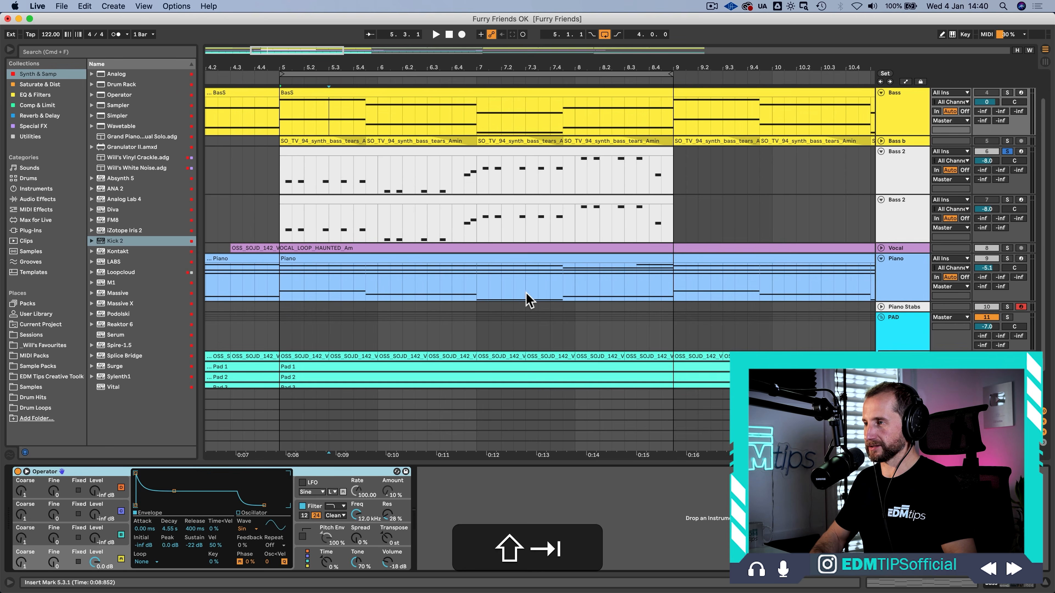
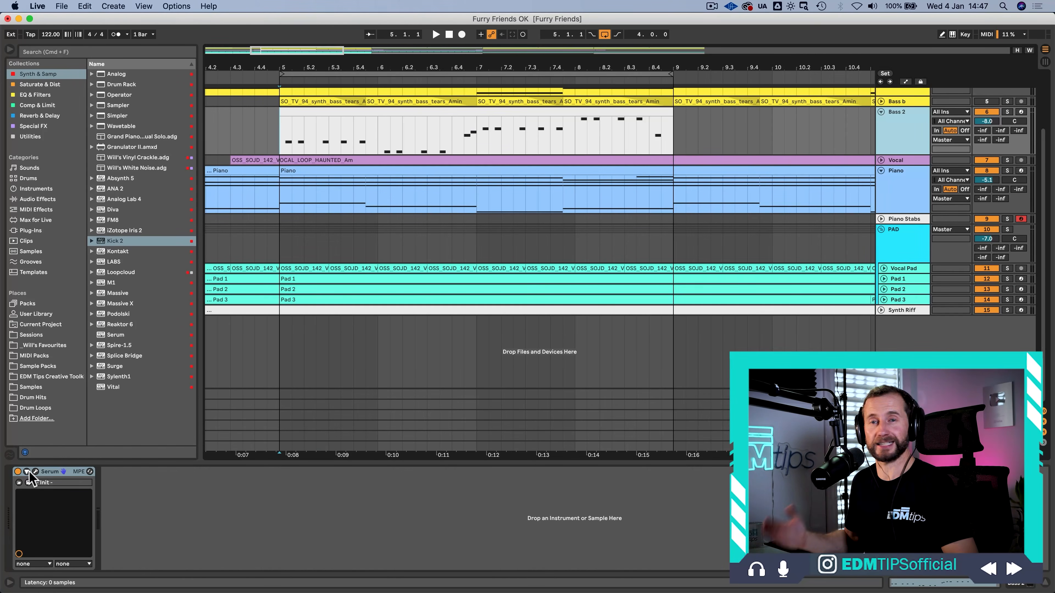
Open Serum on the Bass 2 track and audition the BA Ampology [CFA] and BA Analog Pluck [SN] bass presets with the mix playing
click(37, 472)
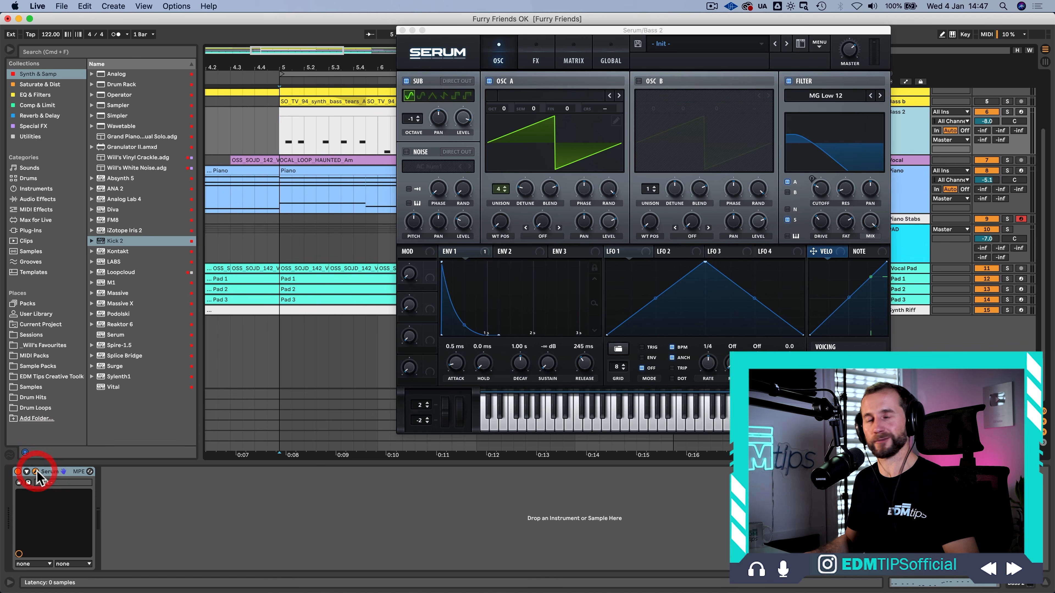
drag(781, 29, 713, 48)
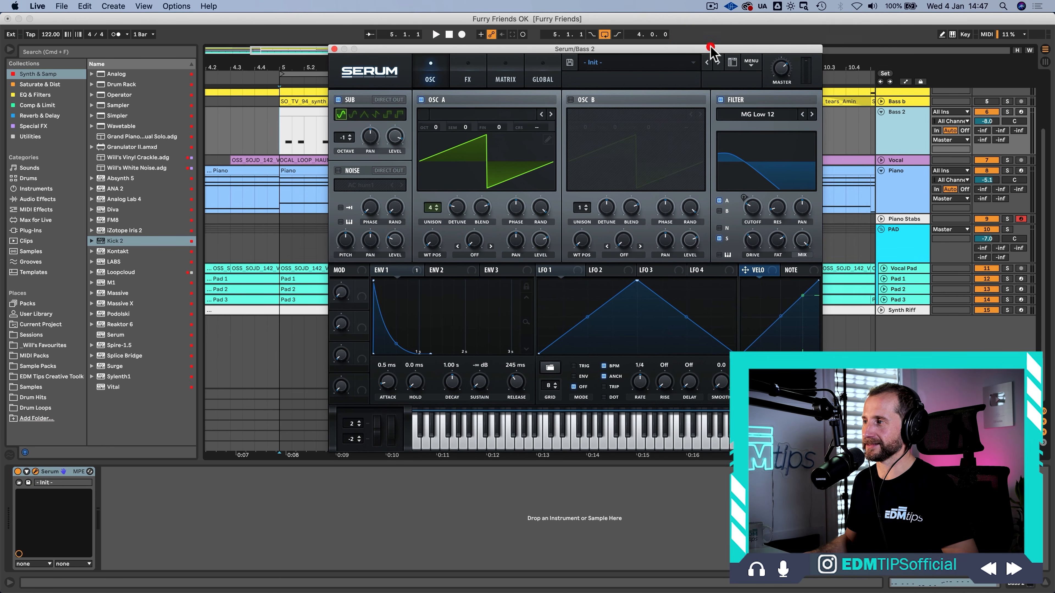
key(space)
click(613, 73)
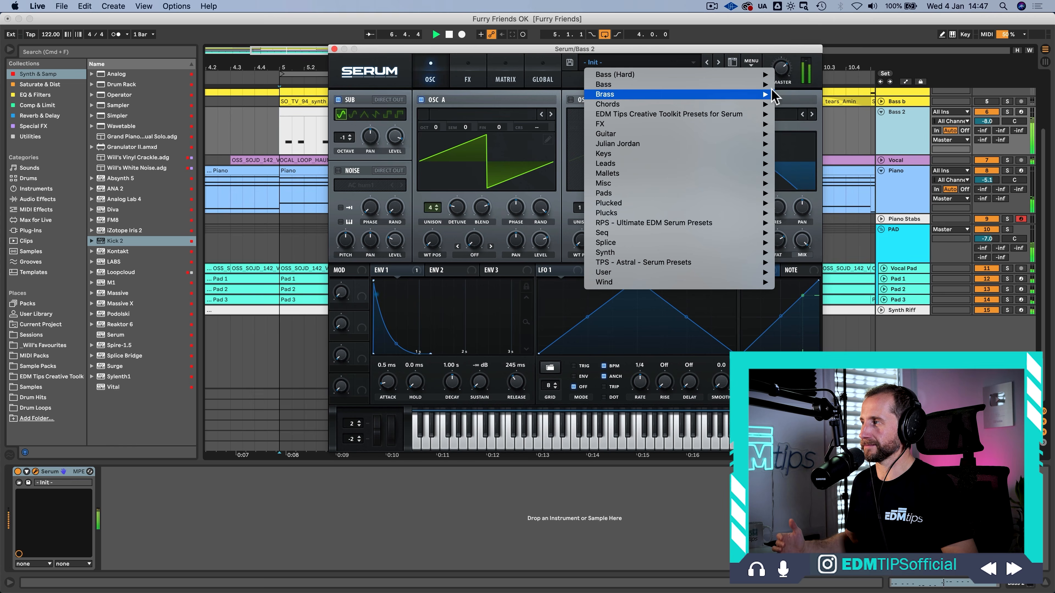
mouse_move(610, 84)
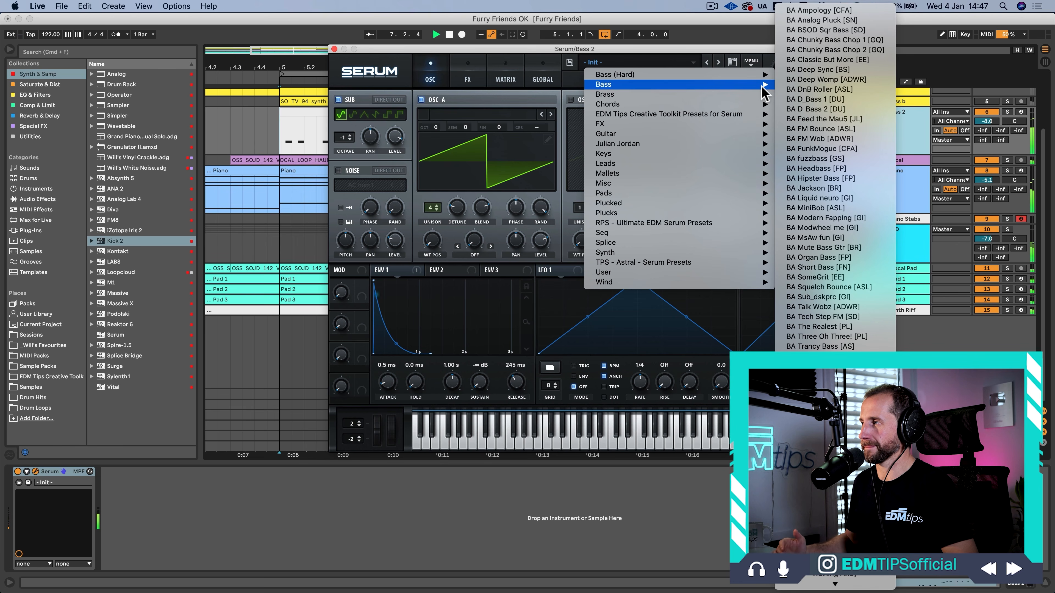
click(834, 11)
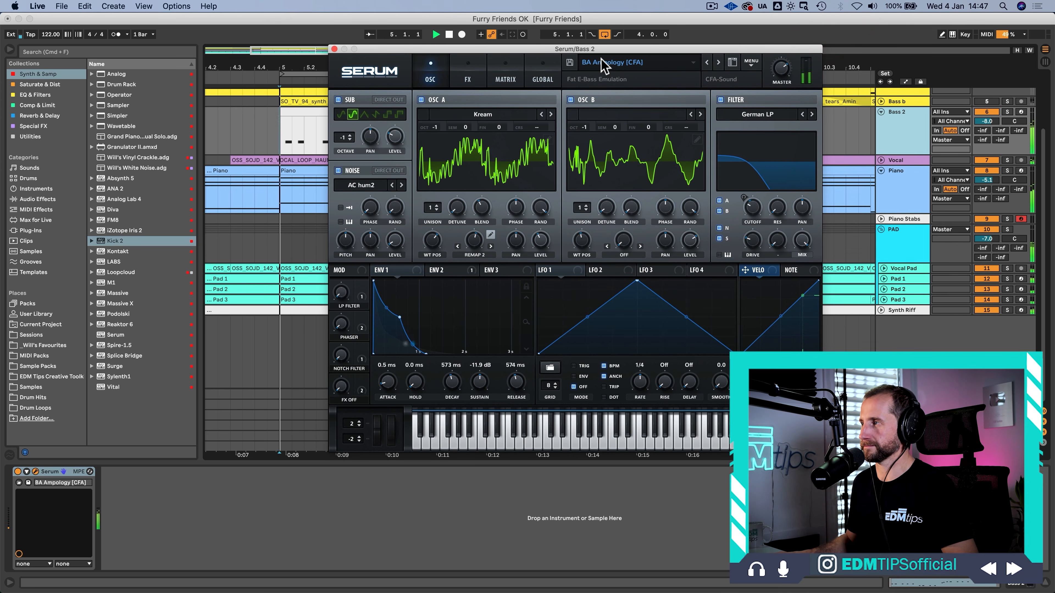
click(718, 62)
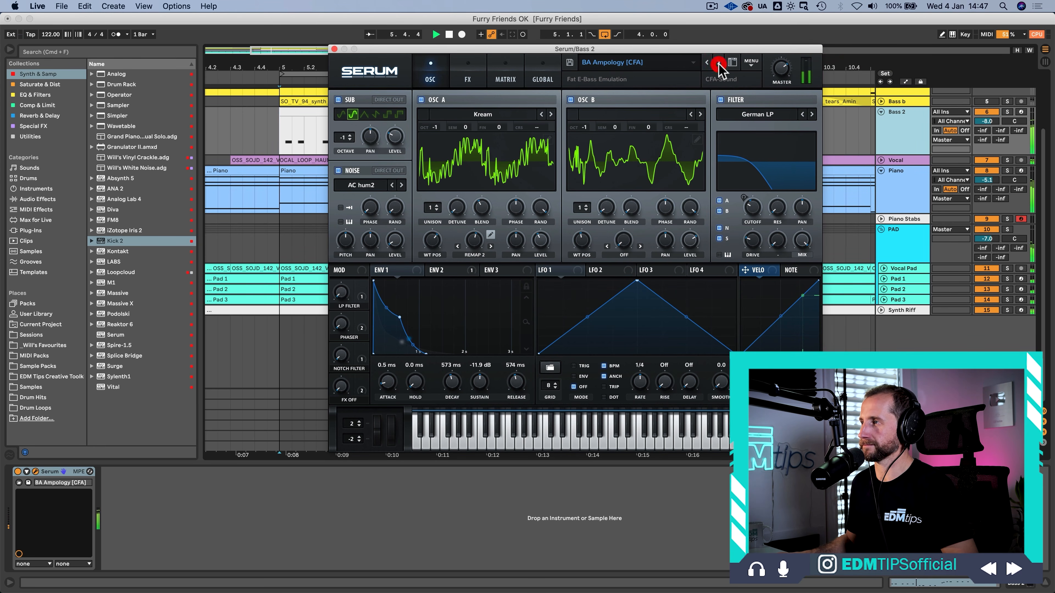
Transpose all notes in the Bass 2 clip up one octave to D1–C2 while playback continues
drag(686, 50, 628, 275)
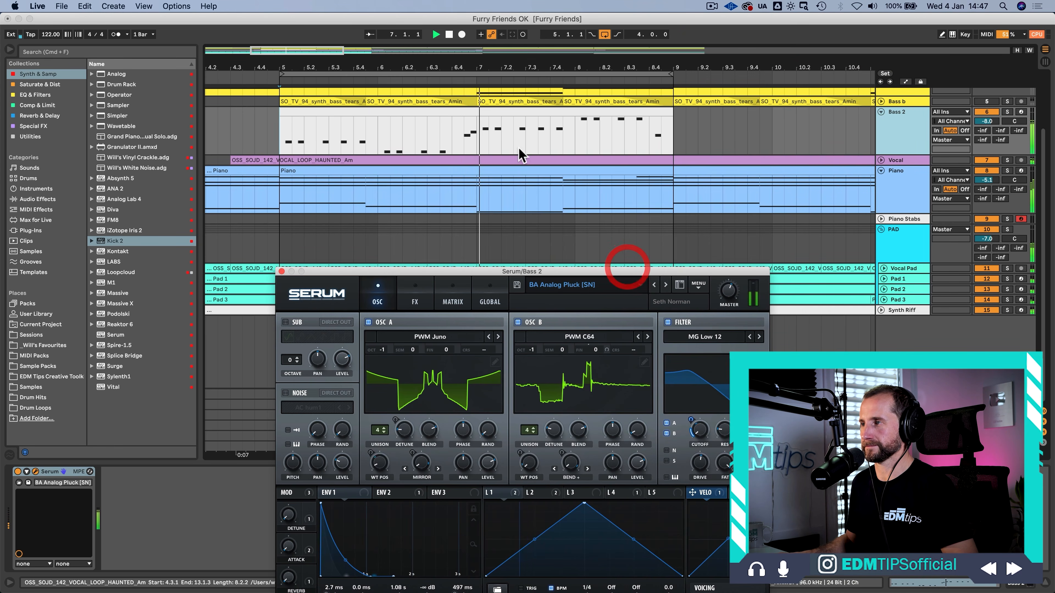
double_click(480, 111)
click(462, 239)
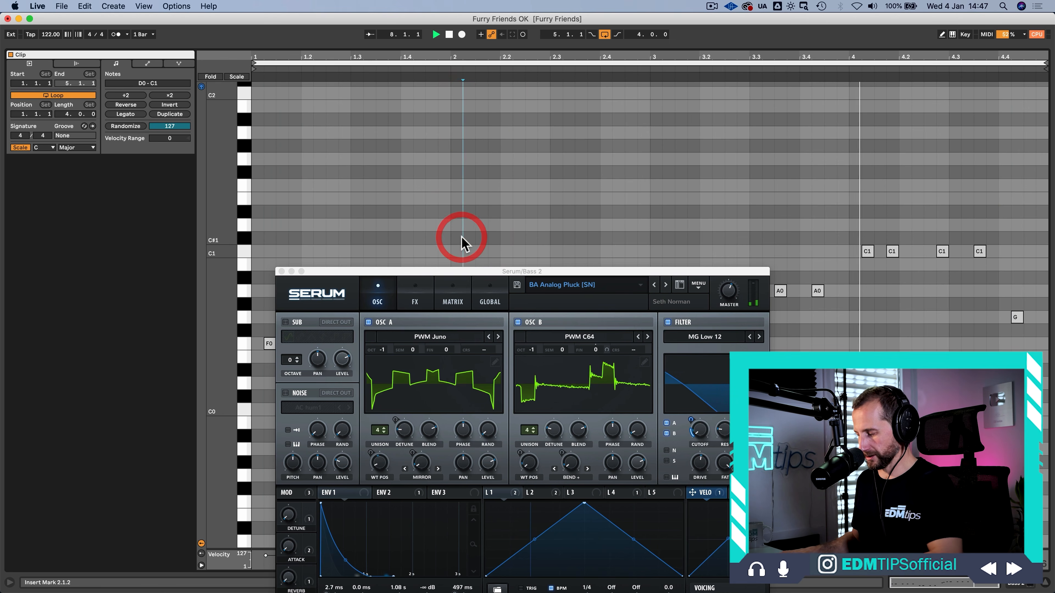
key(super+a)
key(shift+super+Up)
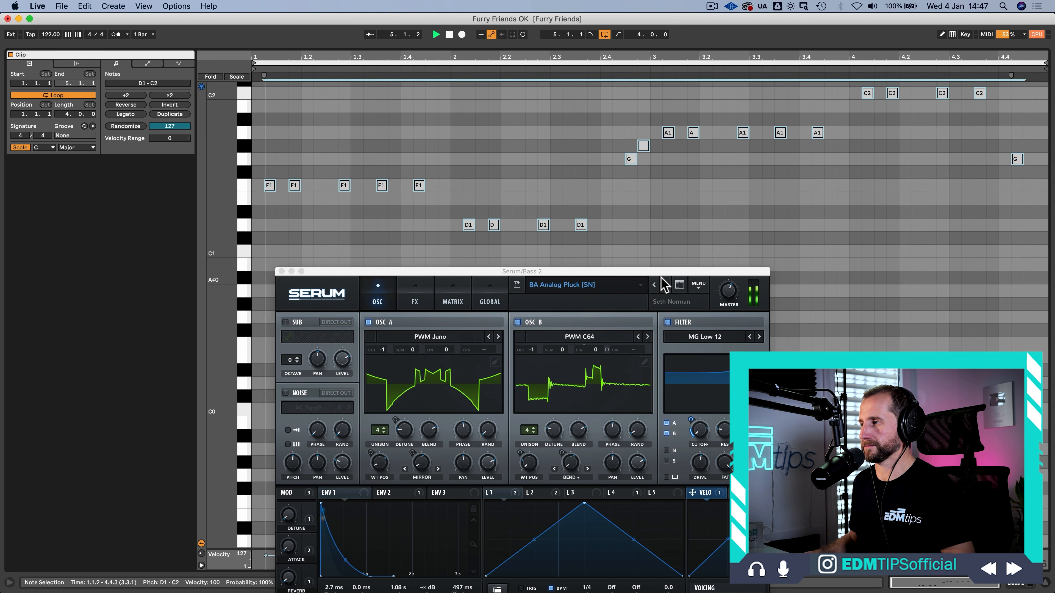
Audition the following Serum bass presets up to BA Deep Sync [BS] and settle on BA Classic But More [EE]
drag(662, 272, 681, 80)
click(684, 92)
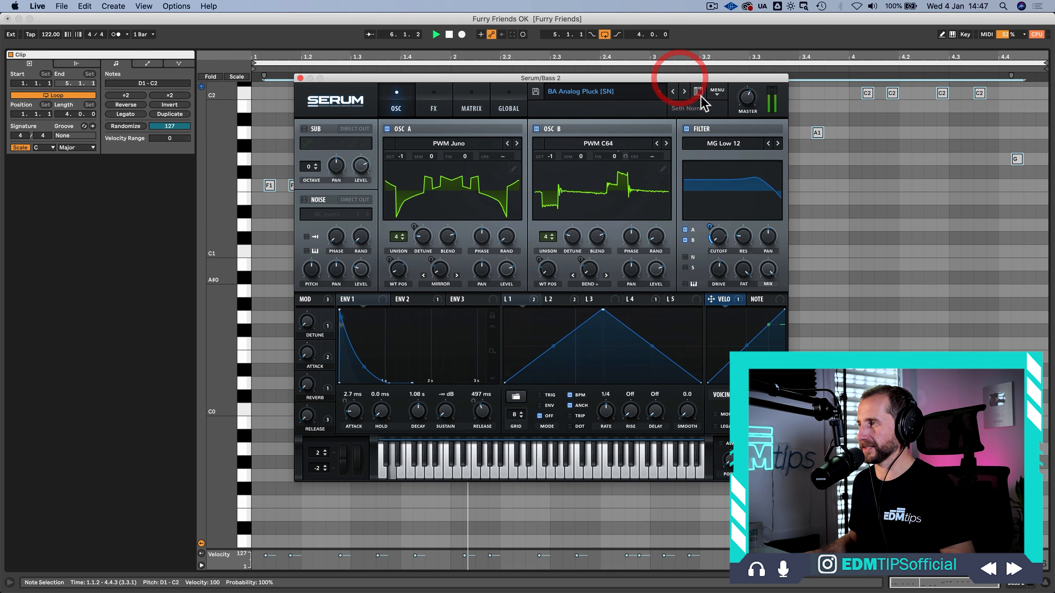
click(684, 92)
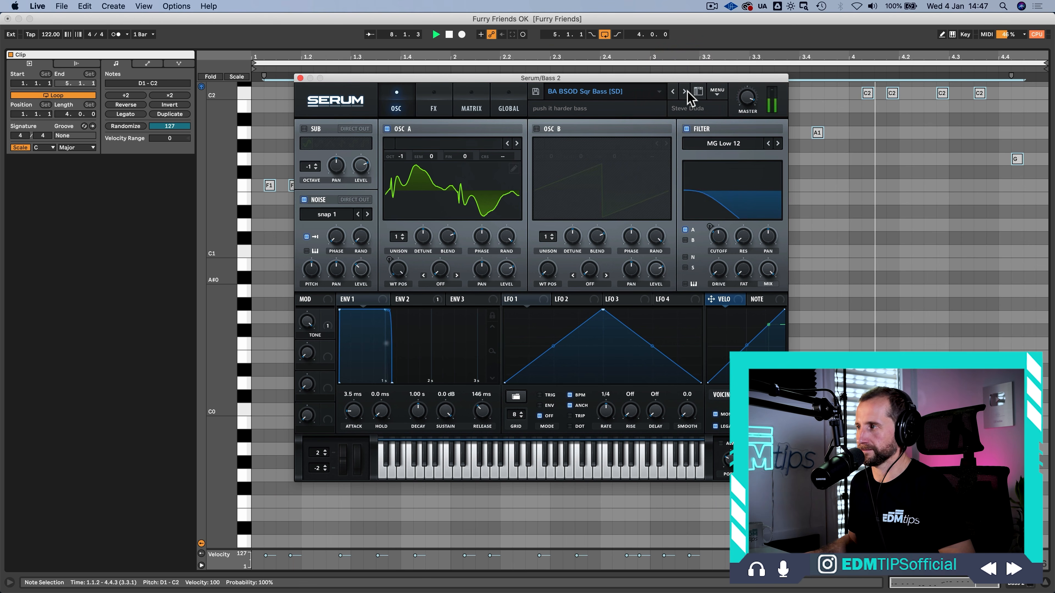
click(684, 91)
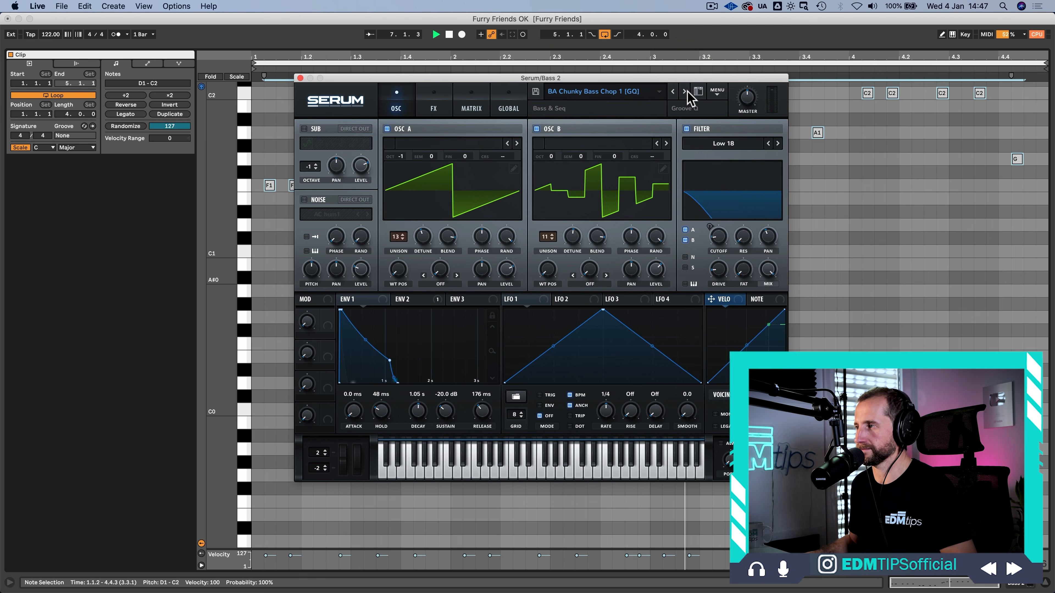
click(684, 92)
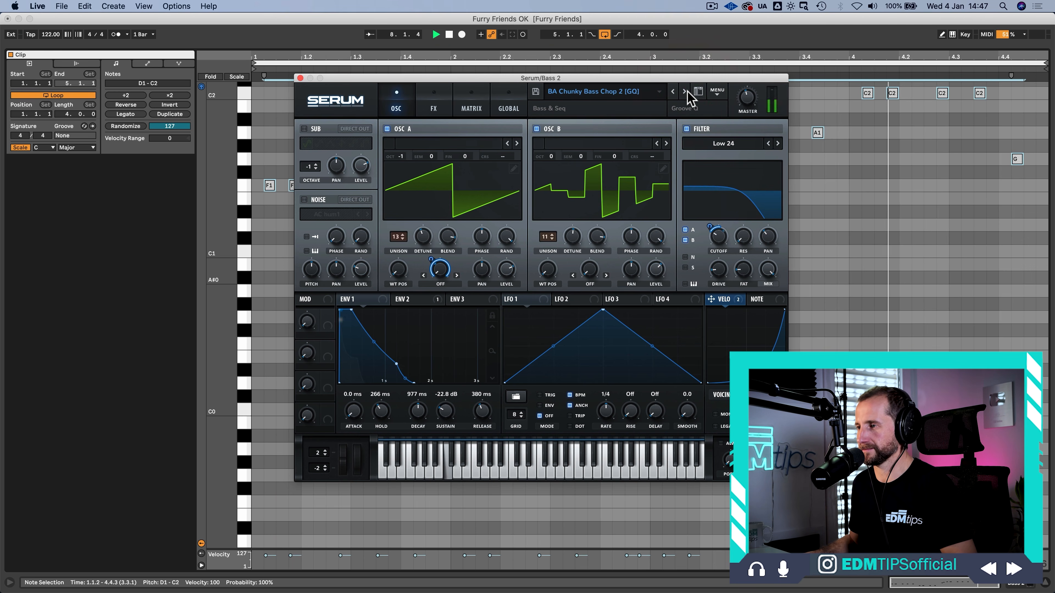
click(684, 92)
click(684, 91)
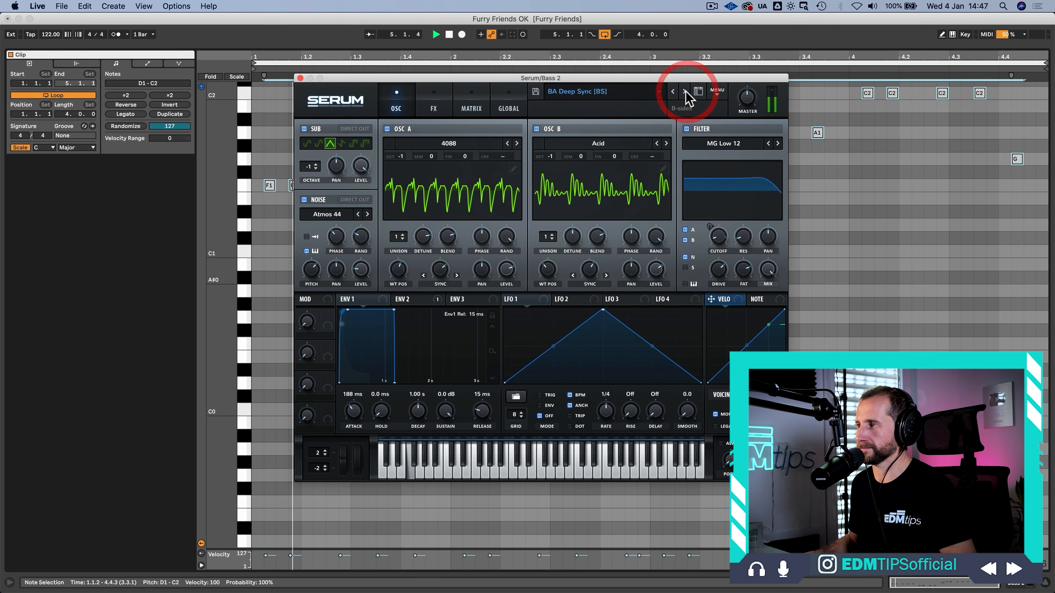
click(673, 92)
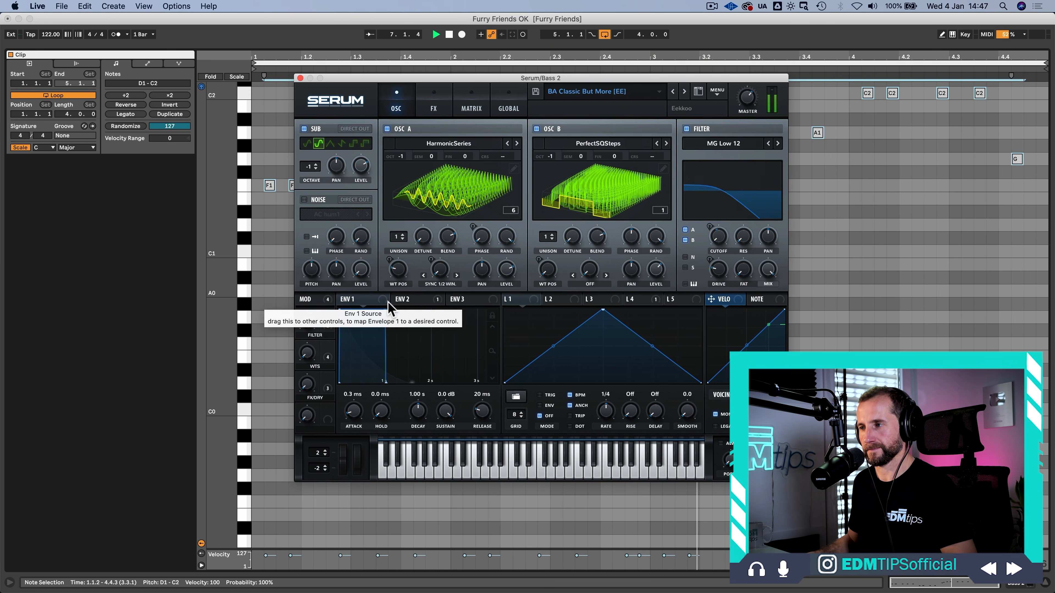
key(space)
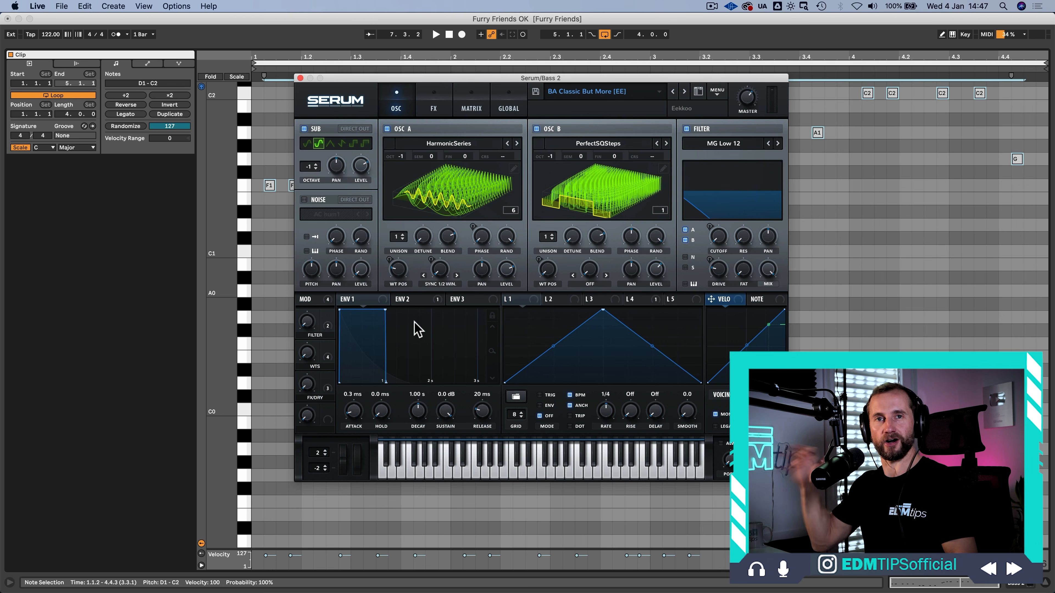
Shape Serum's Envelope 1 during playback with a sustain of -23.8 dB and a release of 1.05 s
click(410, 301)
click(371, 299)
key(space)
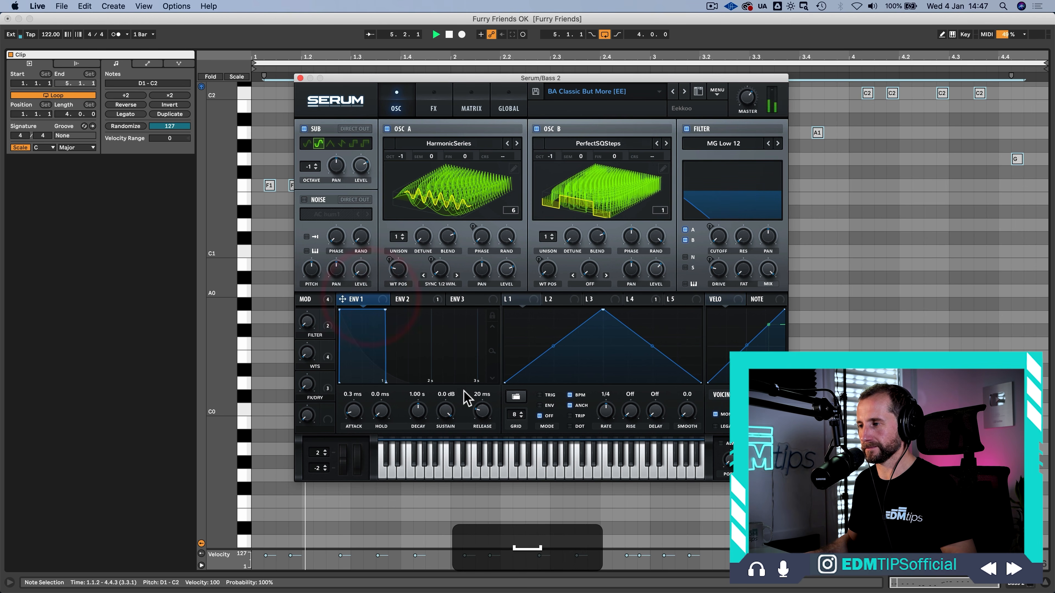
drag(438, 451, 429, 483)
drag(481, 412, 485, 415)
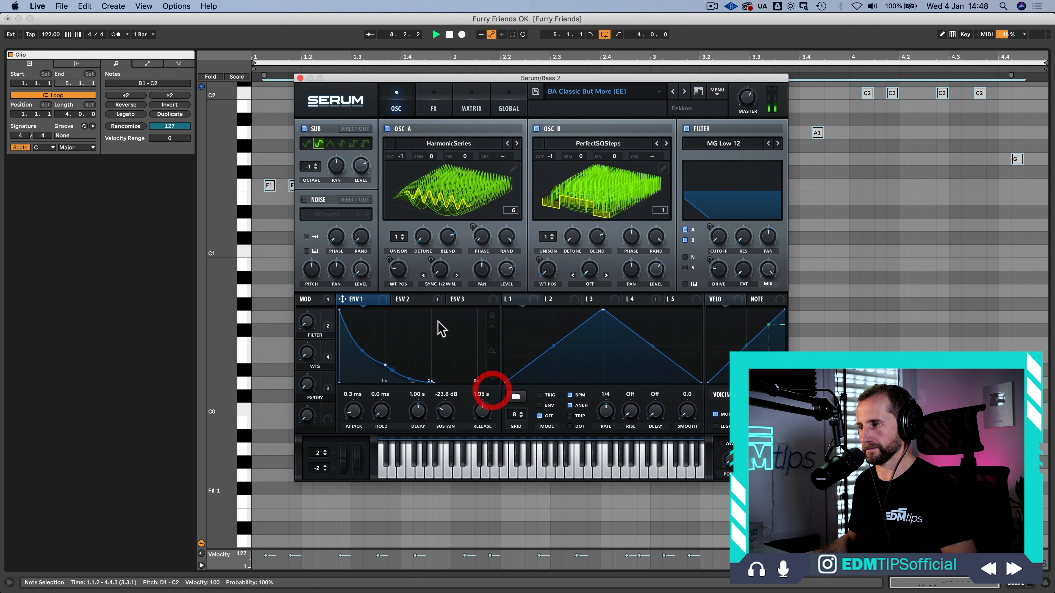
Adjust the release of Serum's Envelope 2, stop playback and close the synth window
click(409, 299)
drag(482, 413, 484, 400)
click(353, 299)
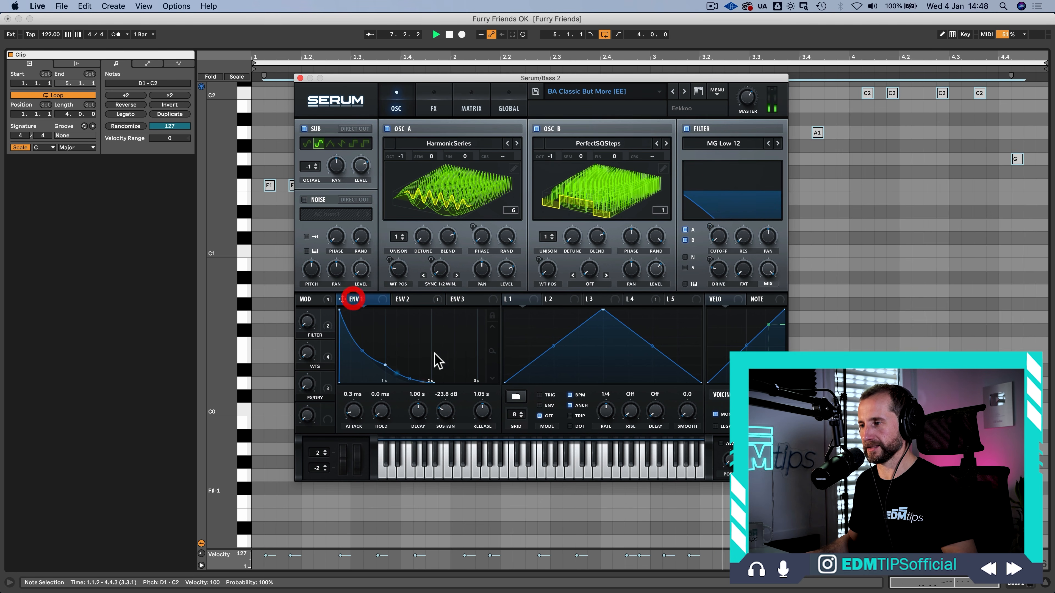
click(483, 418)
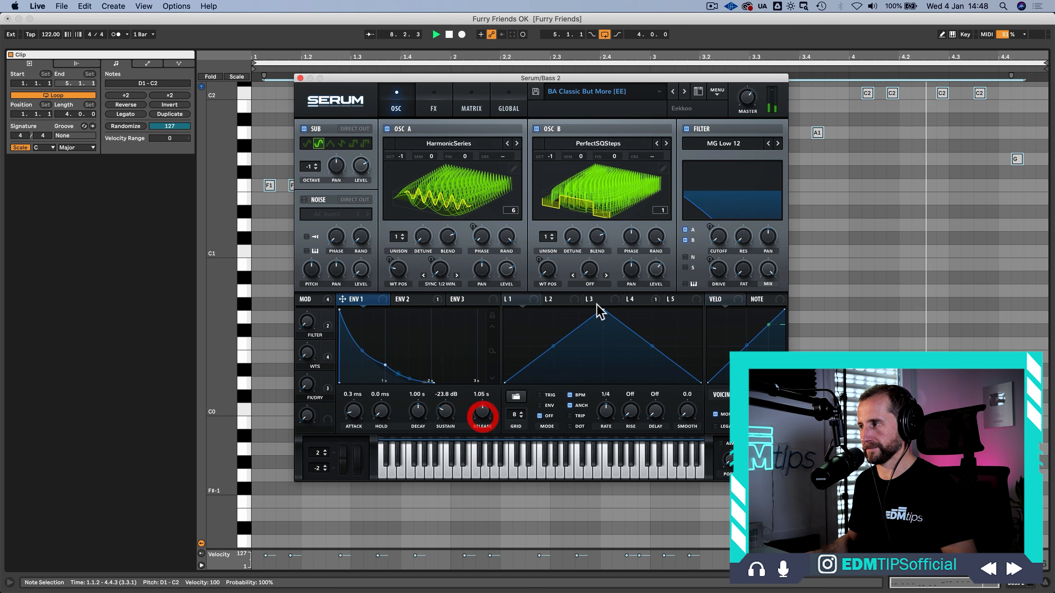
click(300, 73)
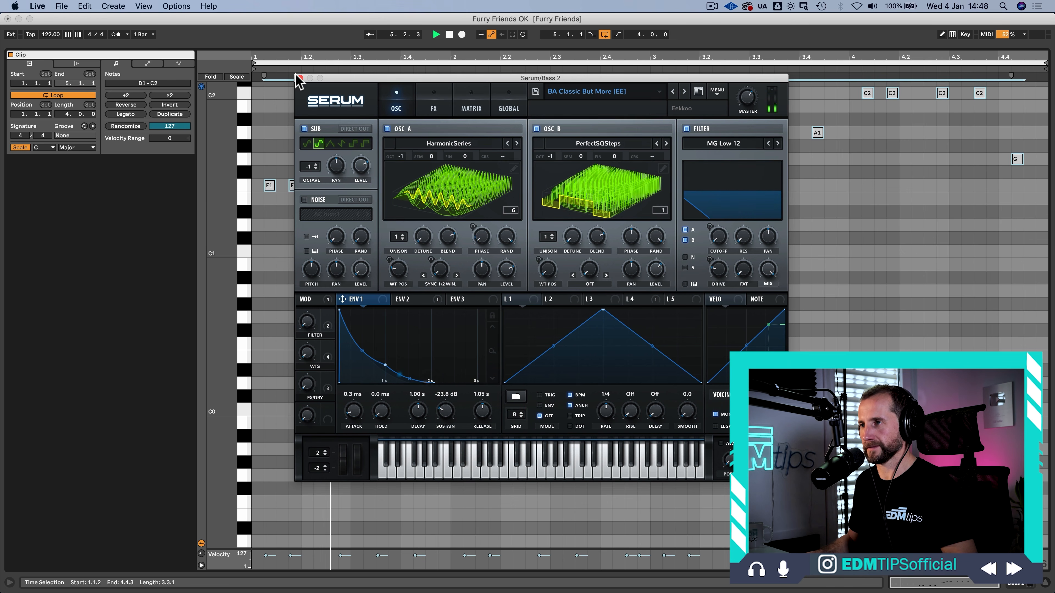
key(space)
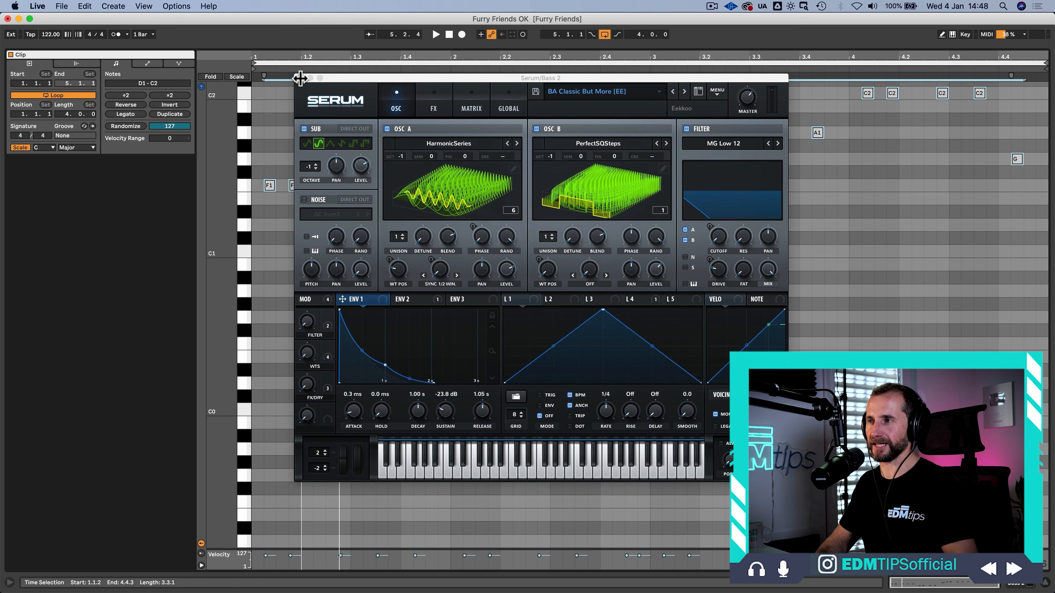
click(301, 78)
Duplicate the Bass 2 track twice in the arrangement and leave only the middle of the three Bass 2 tracks active
key(shift+Tab)
click(909, 181)
key(cmd+d)
key(cmd+d)
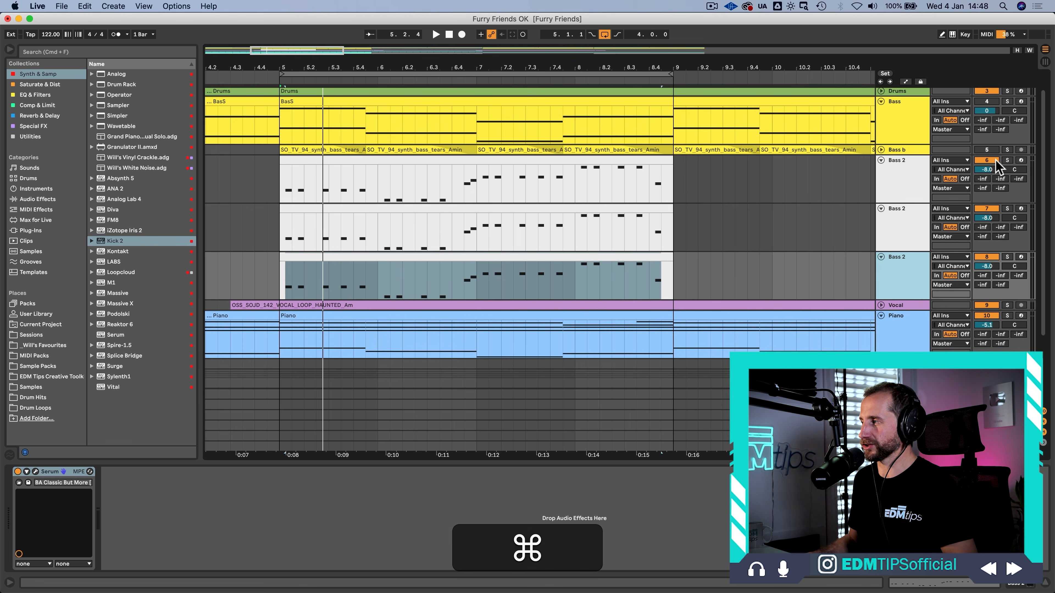
click(909, 218)
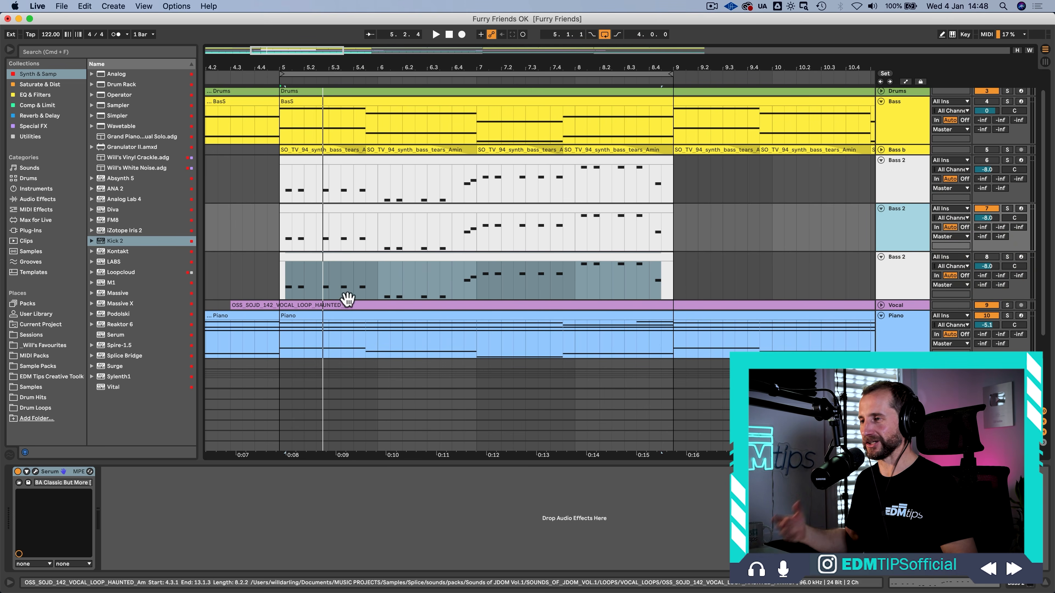
Open Serum on the middle Bass 2 track and audition the bass presets from BA Deep Sync [BS] to BA D_Bass 1 [DU] during playback
click(278, 229)
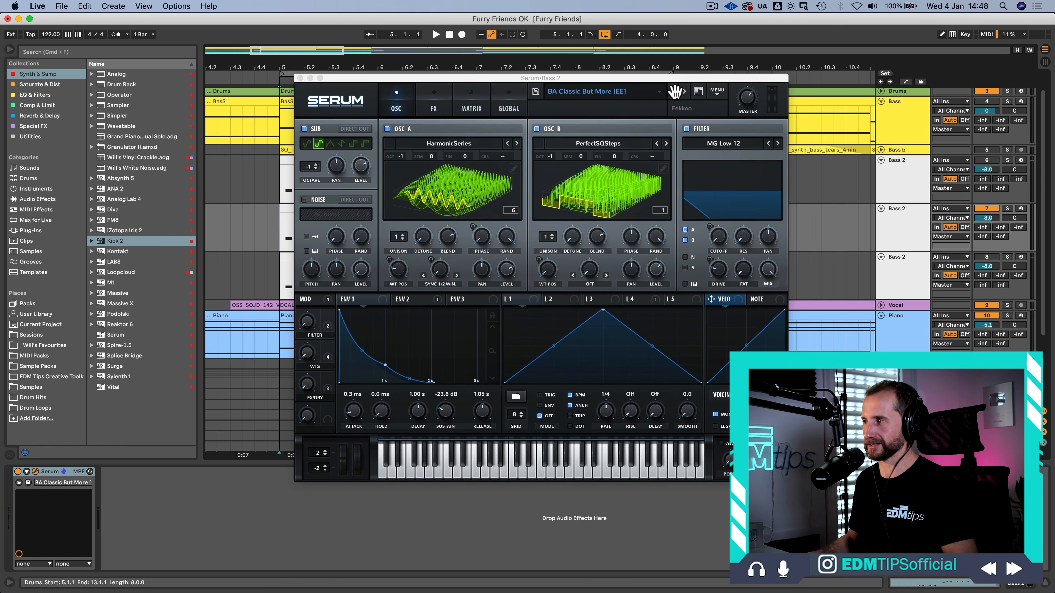
key(space)
click(684, 92)
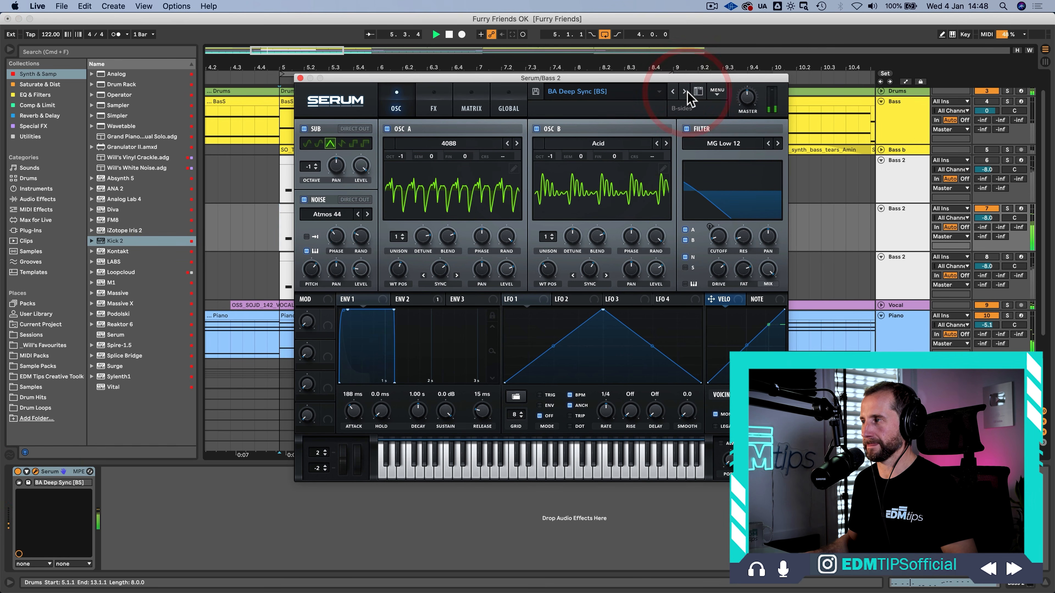
click(684, 91)
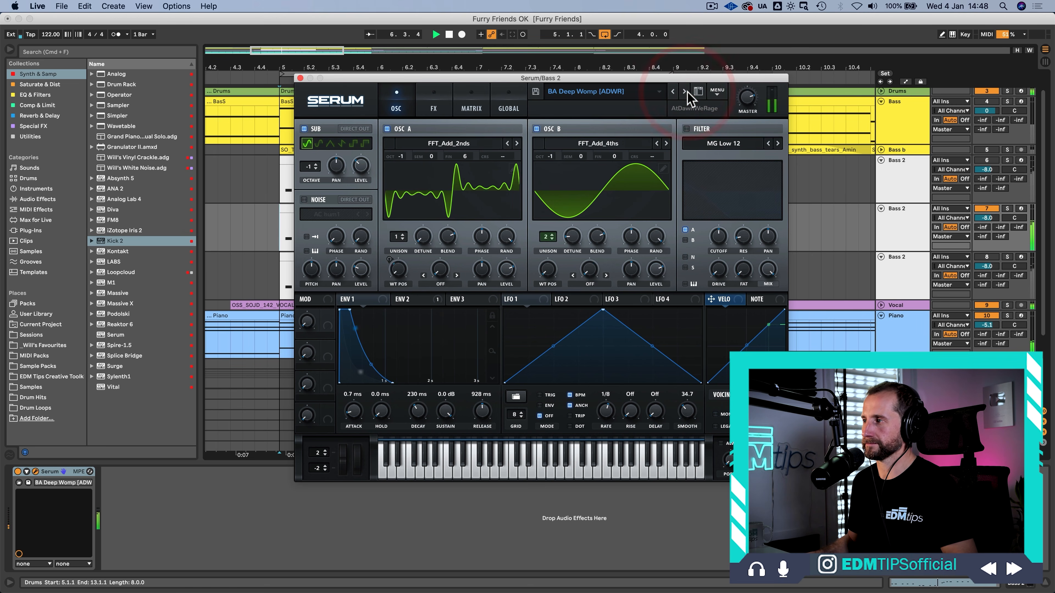
click(684, 91)
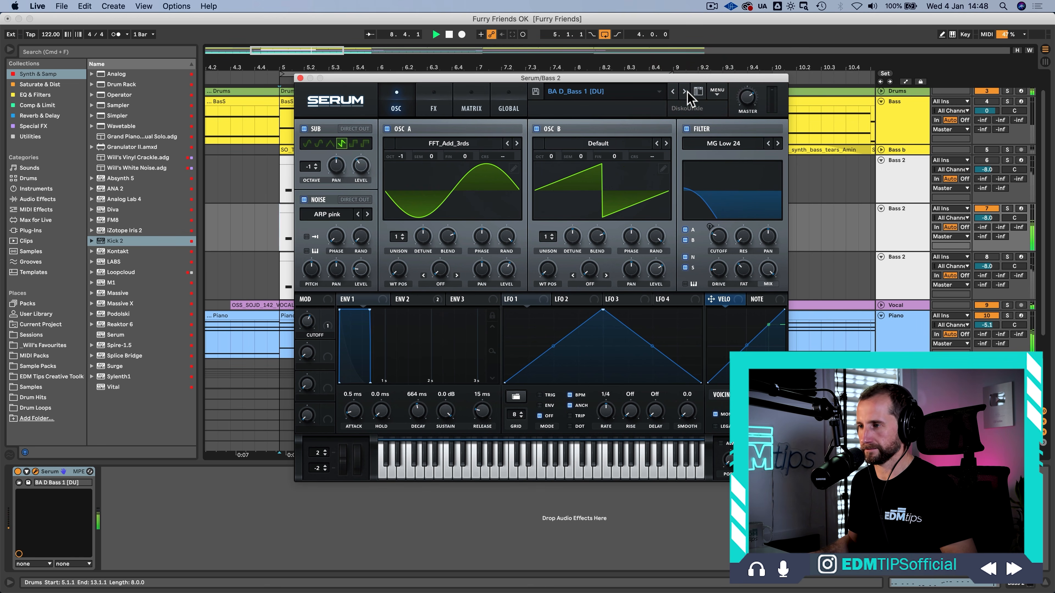
Shape Serum's Envelope 1 with a sustain of -3.3 dB and a release of 1.09 s, lengthen Envelope 2's release, and close the synth window
click(402, 301)
click(367, 300)
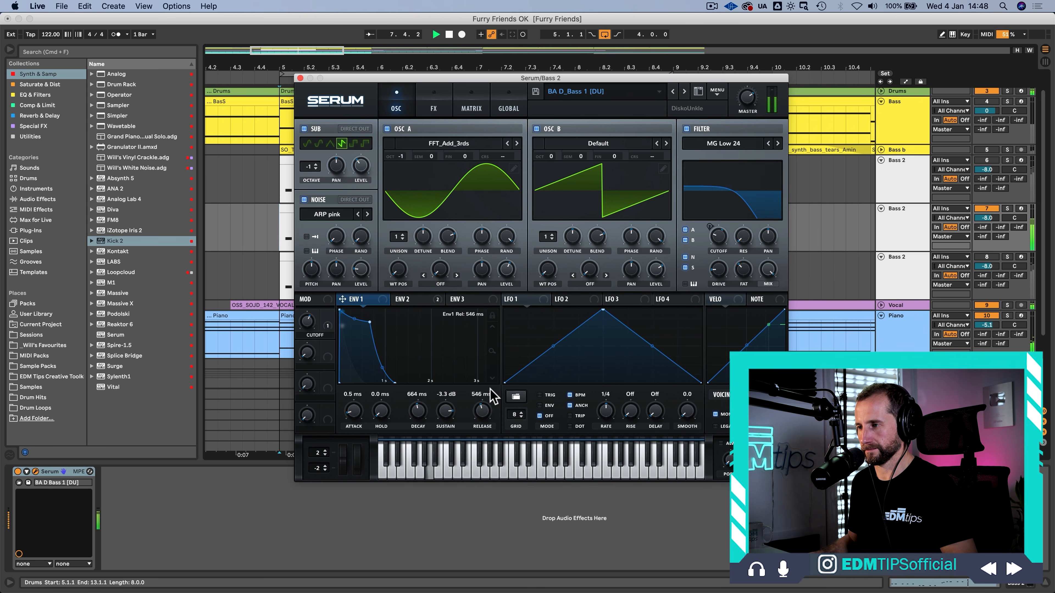
click(491, 376)
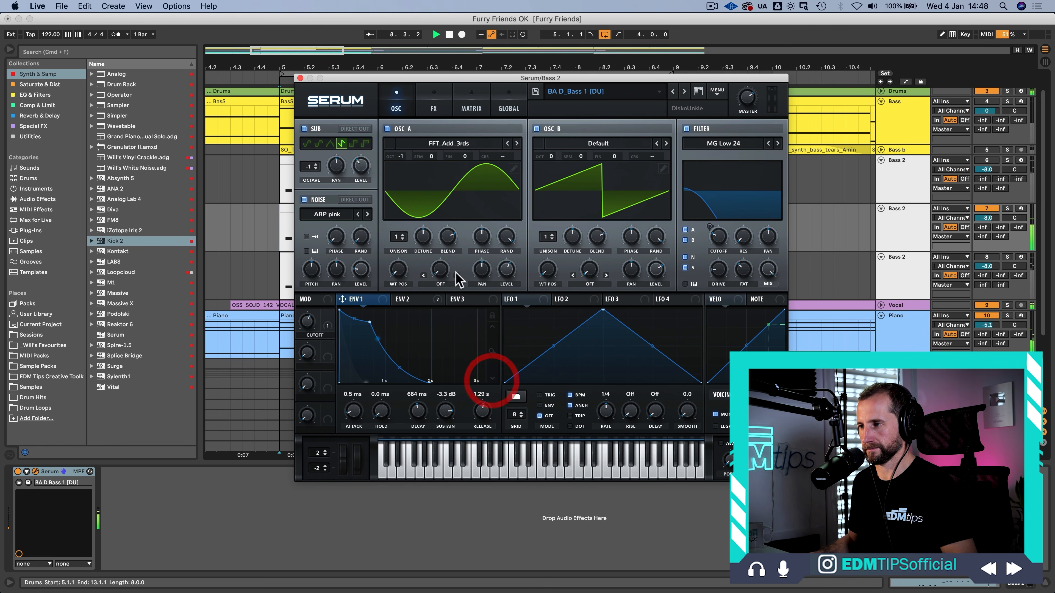
click(410, 300)
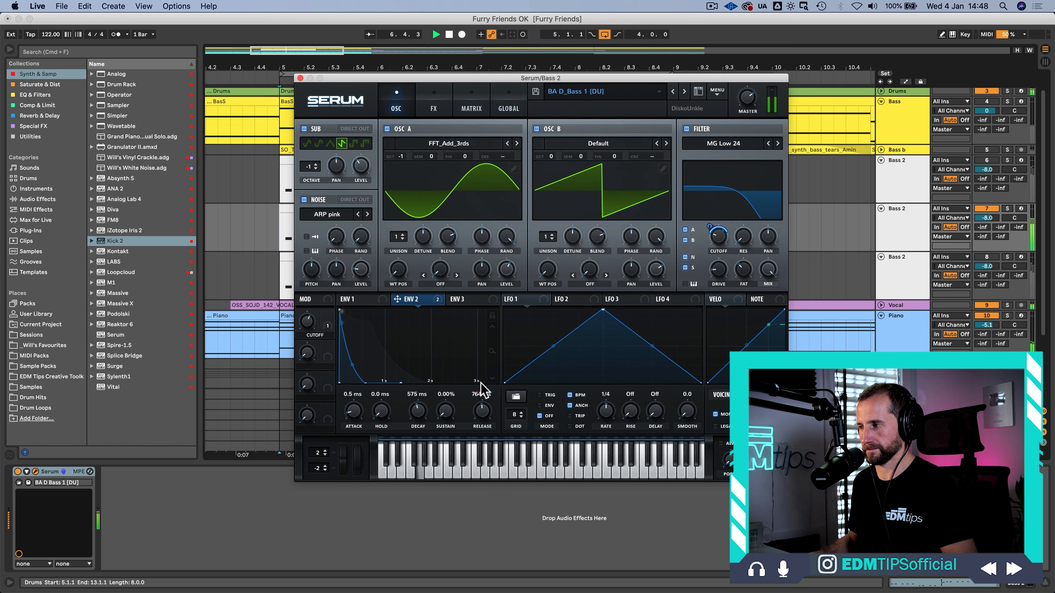
click(367, 302)
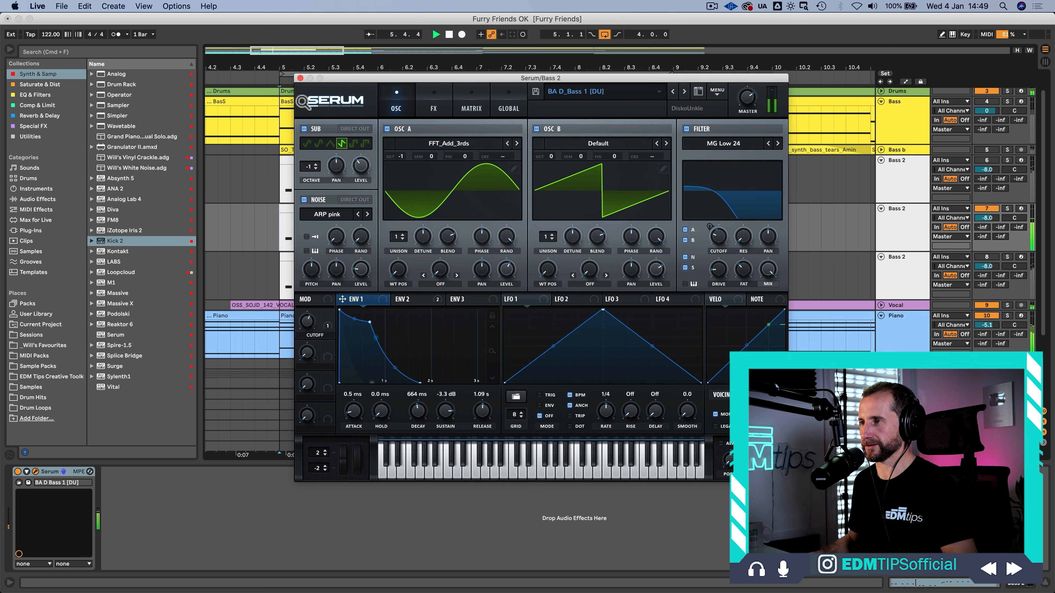
click(299, 78)
Transpose all notes in the middle Bass 2 clip down an octave, and return to the track's device view
double_click(306, 206)
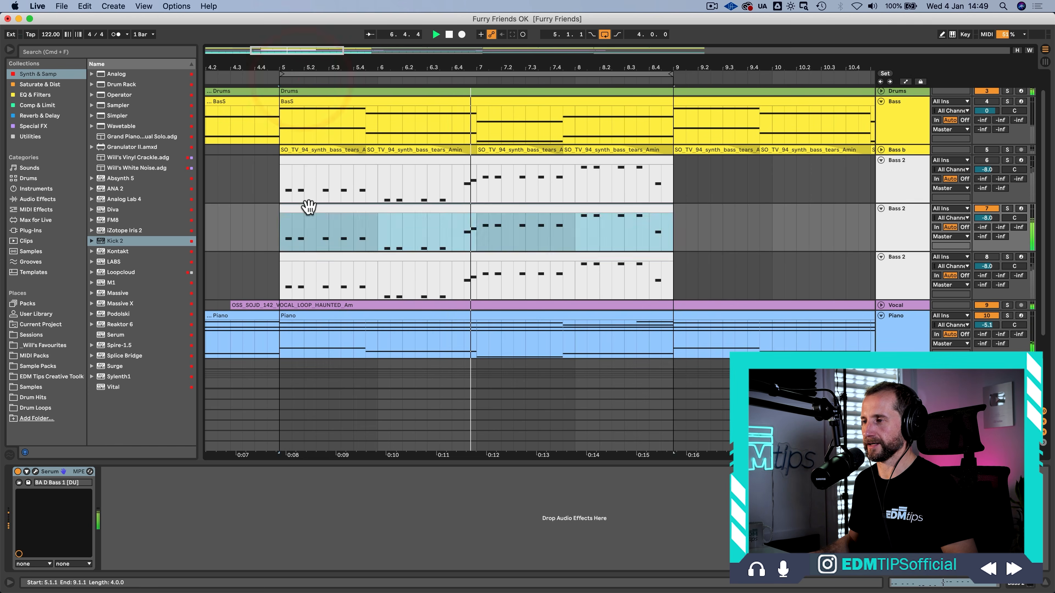
click(356, 294)
key(super+a)
key(shift+super+Down)
key(shift+Down)
key(shift+Tab)
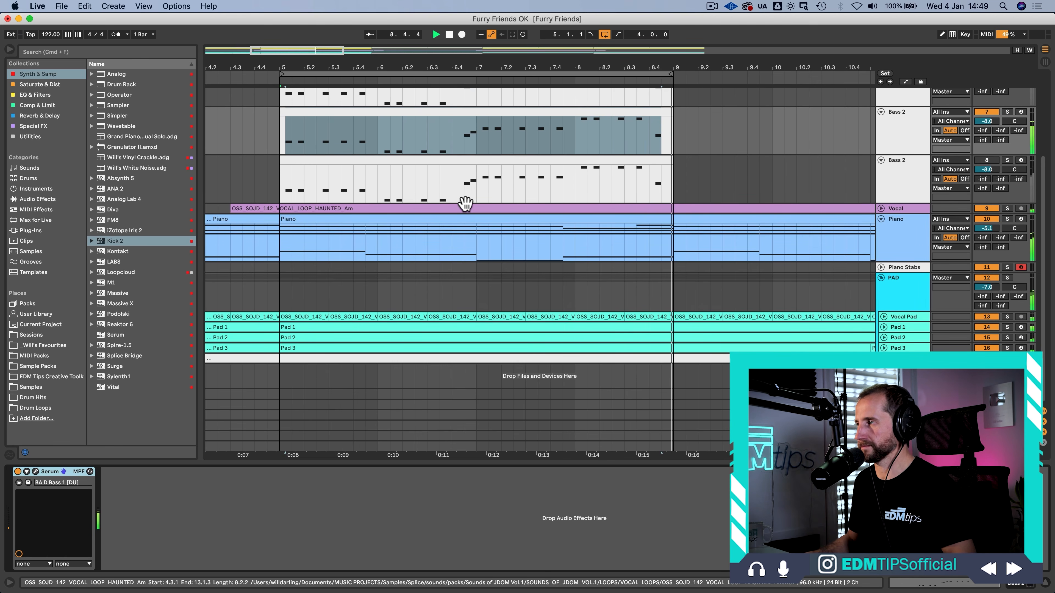
scroll(591, 195, up, 3)
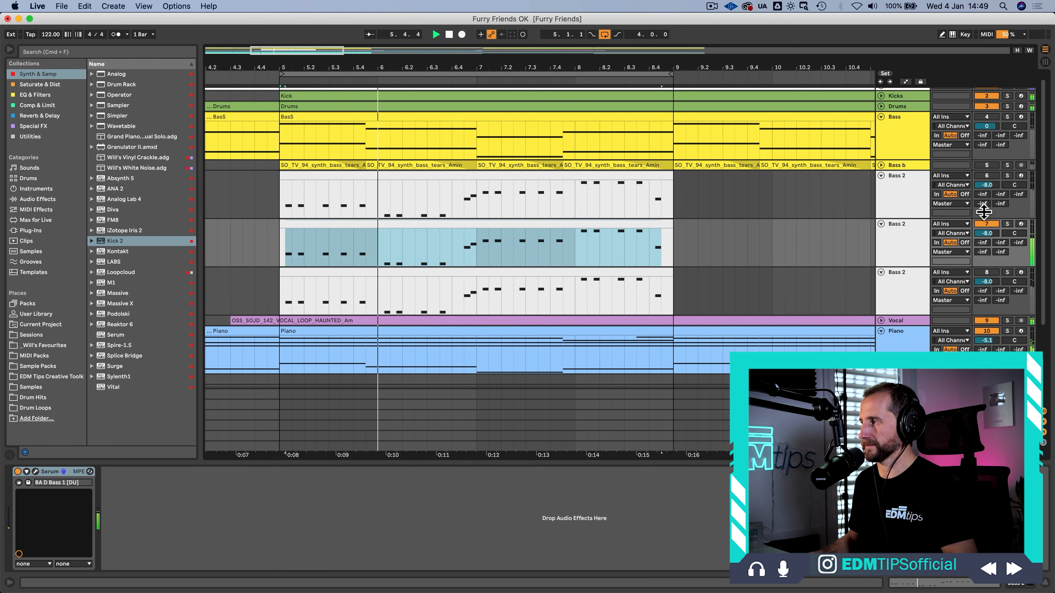
Compare the top and middle Bass 2 tracks in the mix by activating only one of them at a time during playback
key(space)
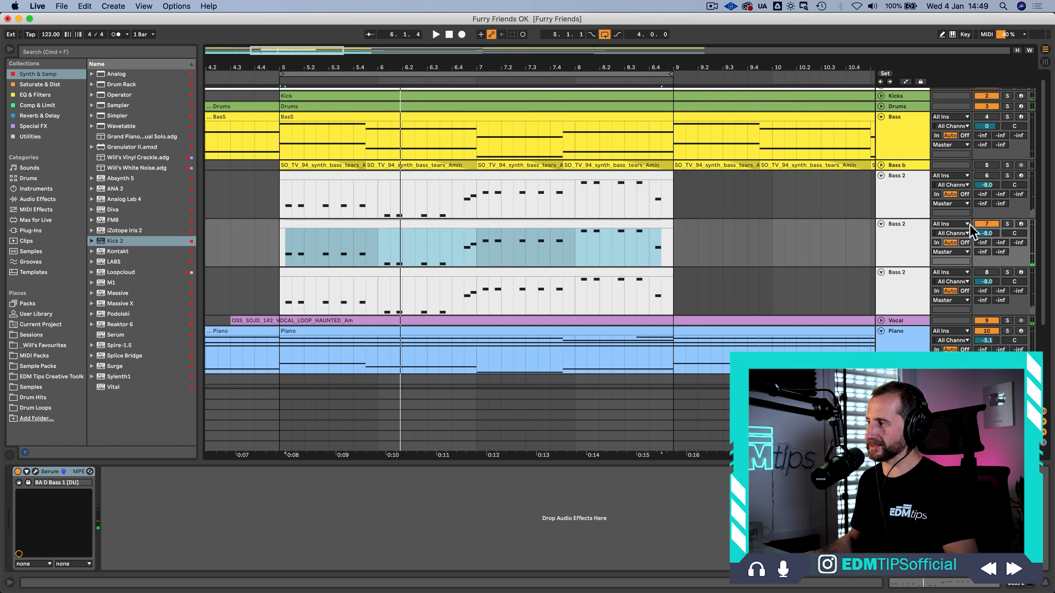
click(989, 176)
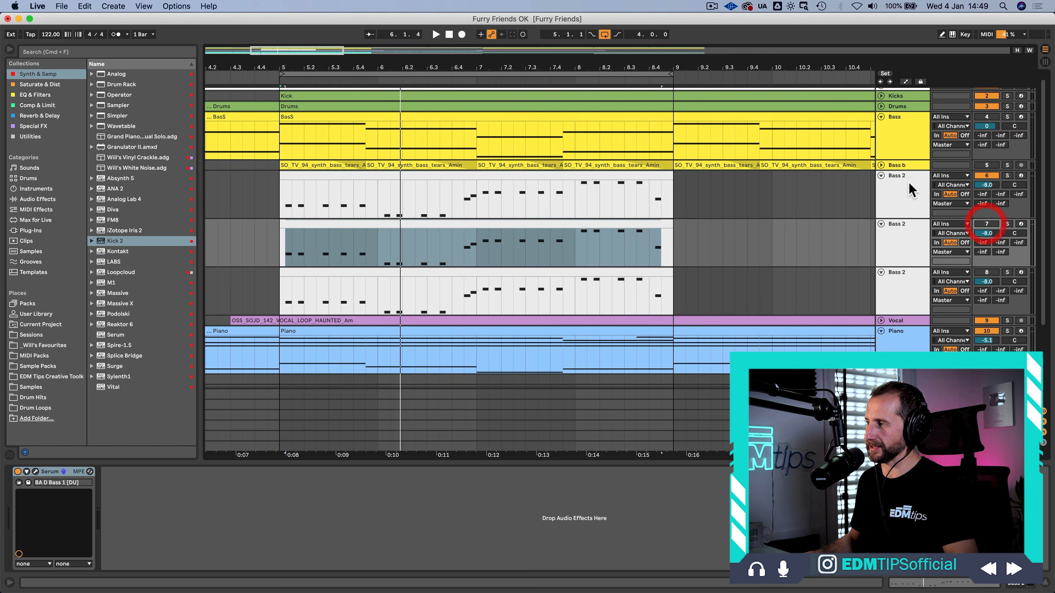
click(913, 189)
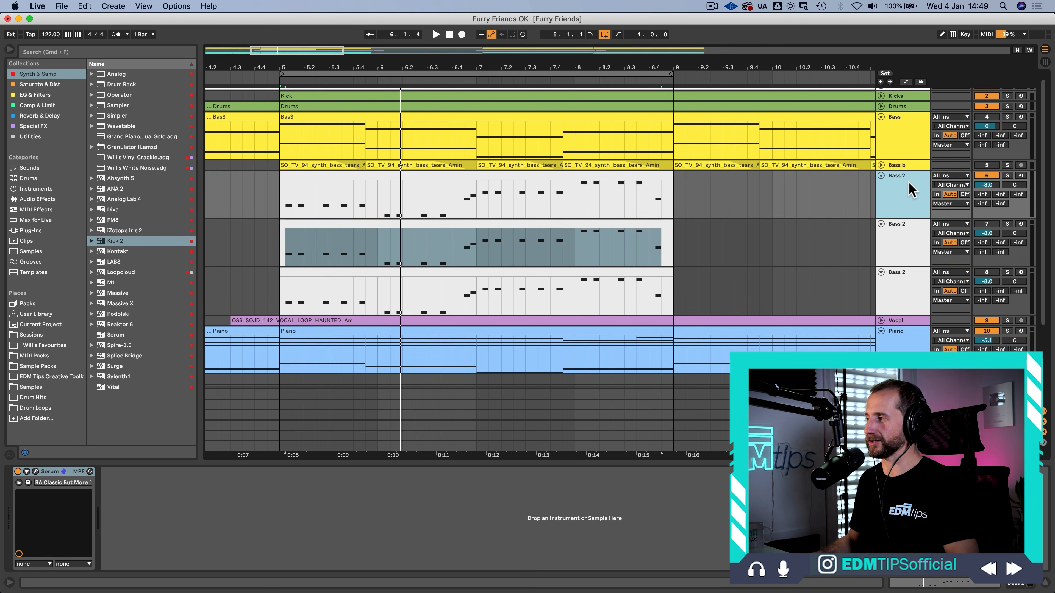
key(space)
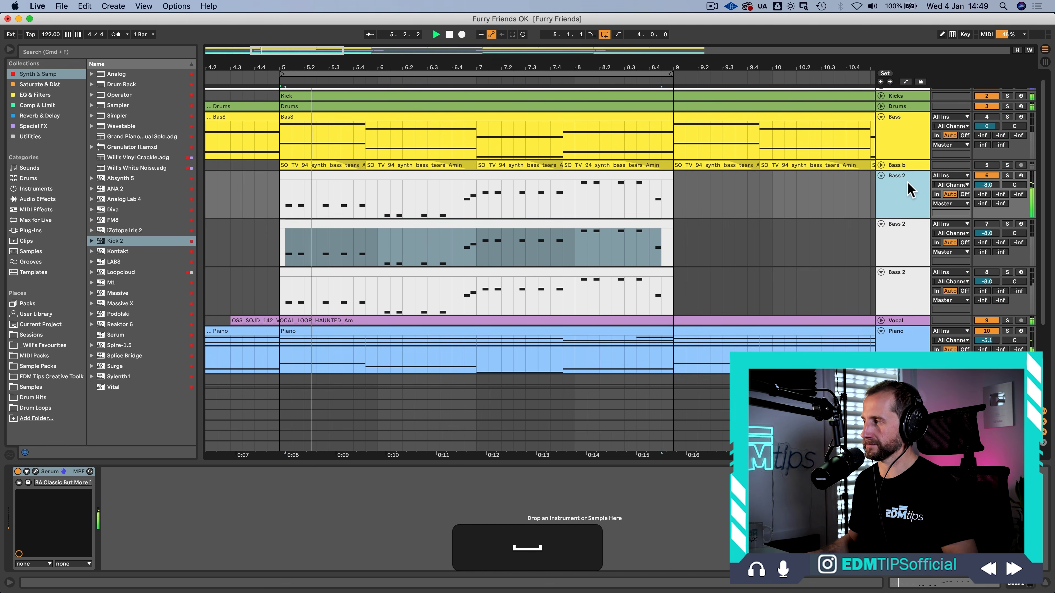
click(984, 177)
click(987, 224)
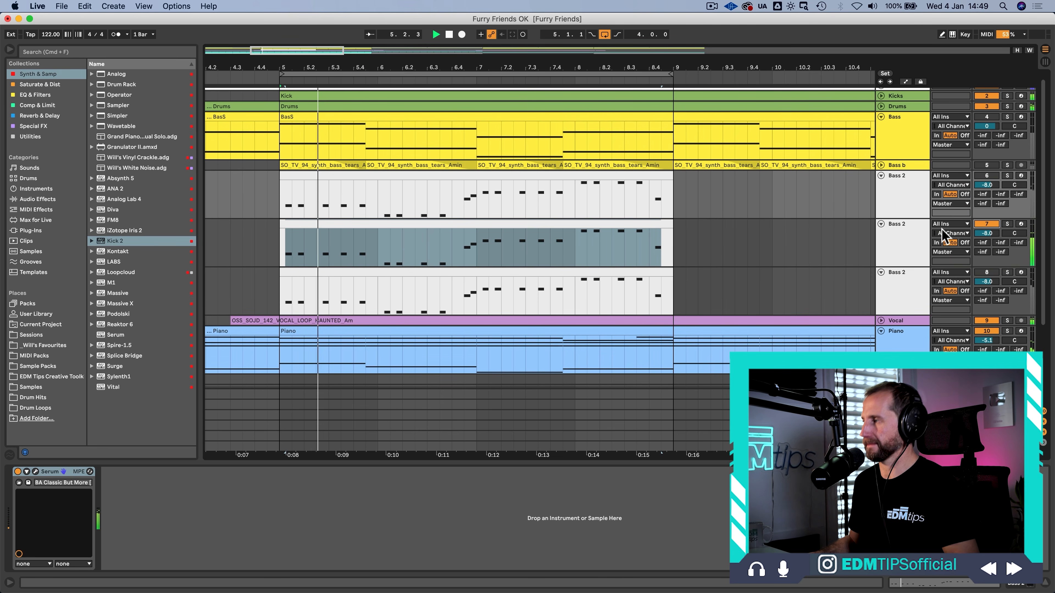
click(898, 237)
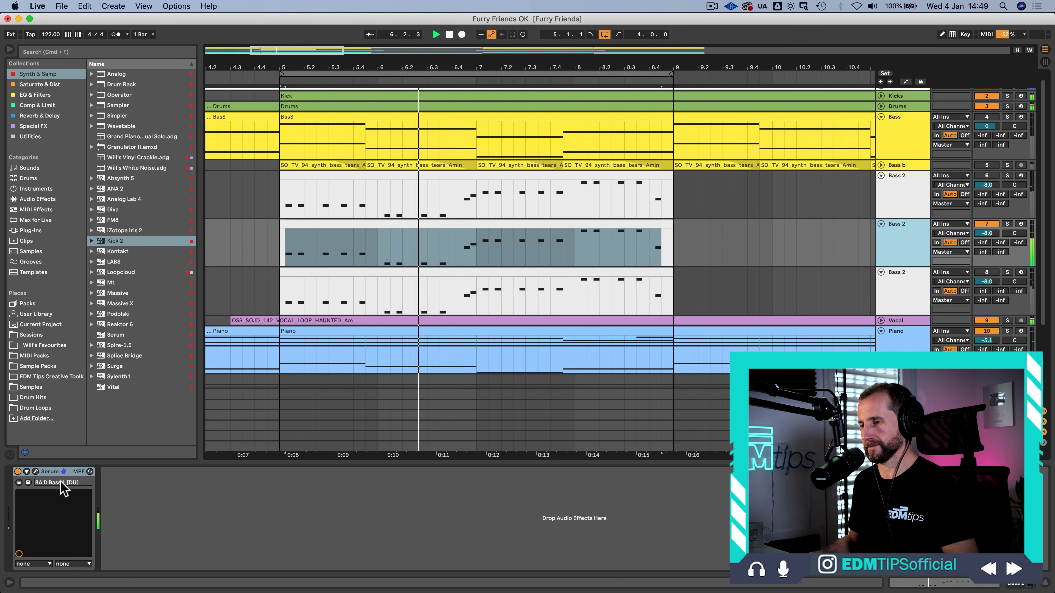
Make the top Bass 2 track the only active one of the three, restart playback and select that track
key(space)
click(985, 223)
click(987, 177)
key(space)
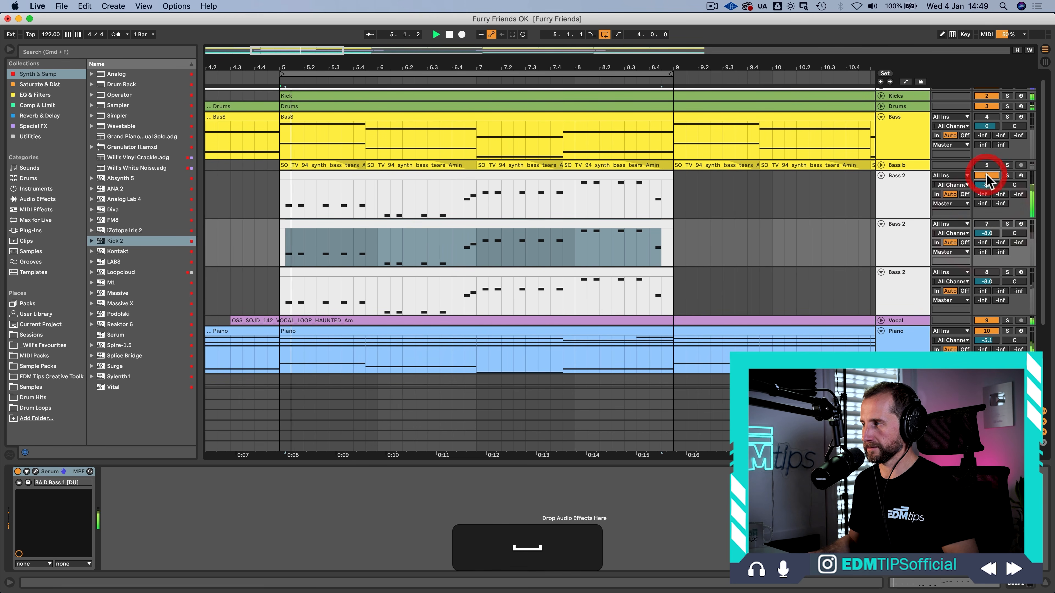
click(908, 189)
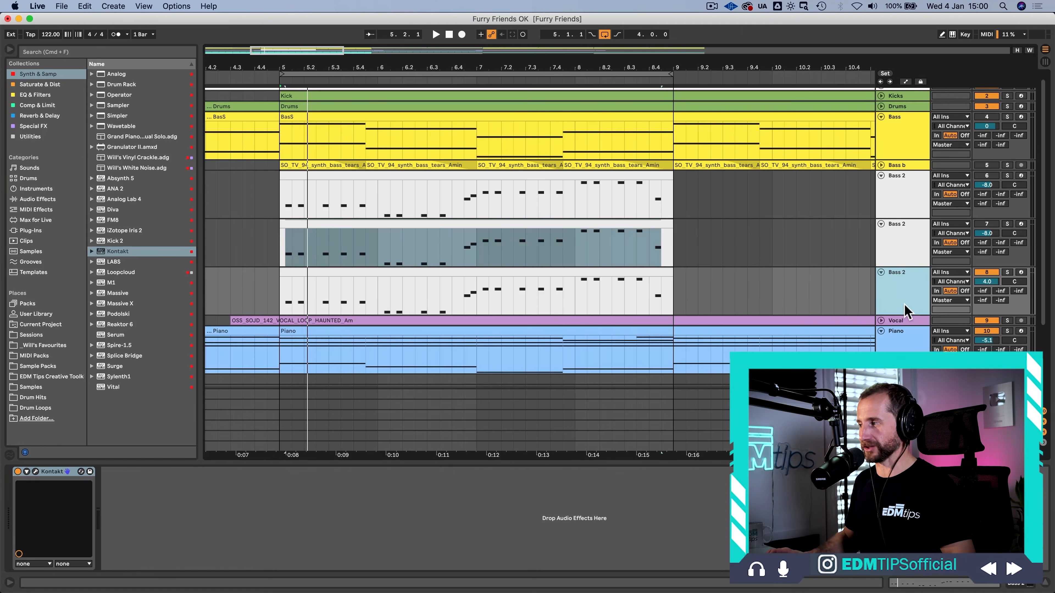
Open Kontakt on the bottom Bass 2 track and audition Analog Dreams 2.0 presets from Power Ballad to Jupiter Spikes during playback
click(906, 247)
key(Down)
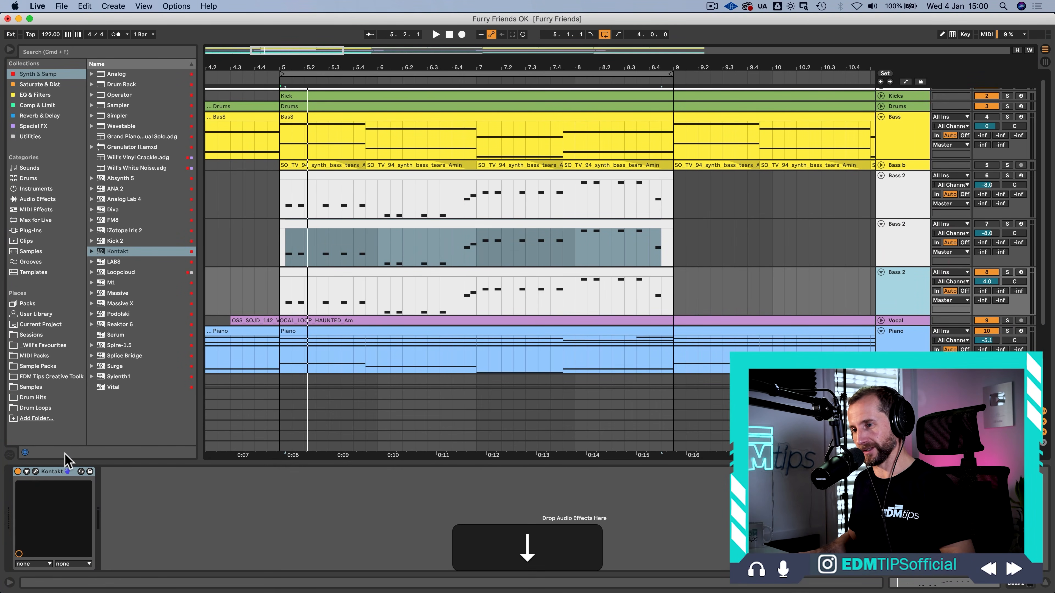
click(35, 471)
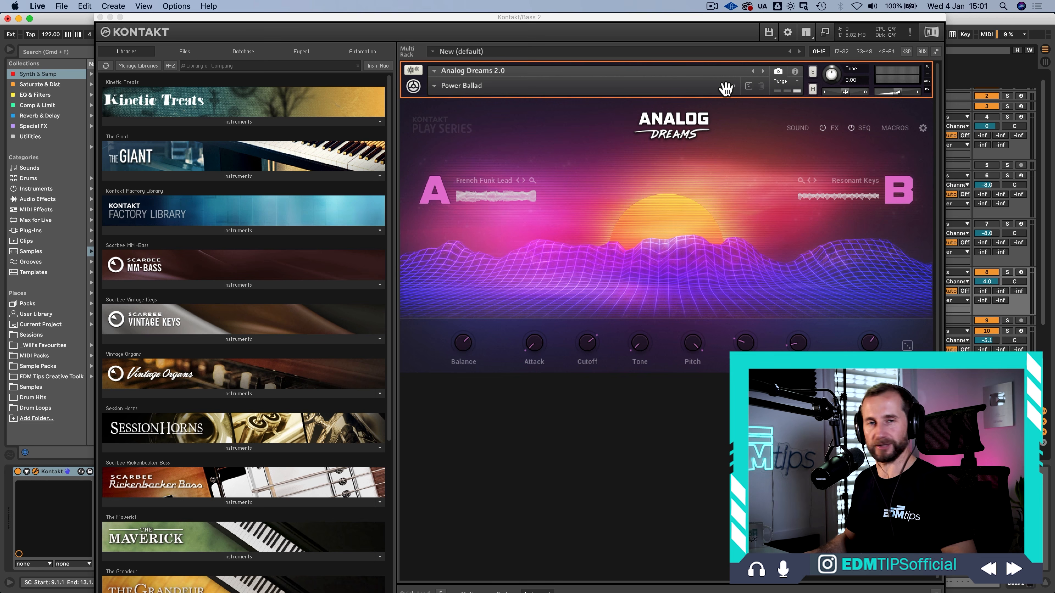
key(space)
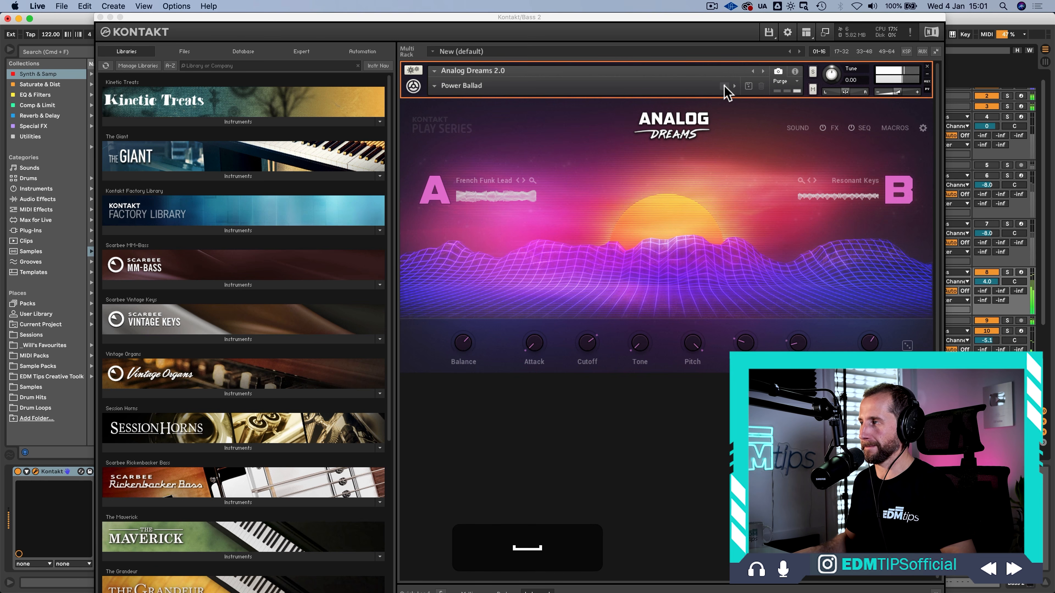
click(725, 86)
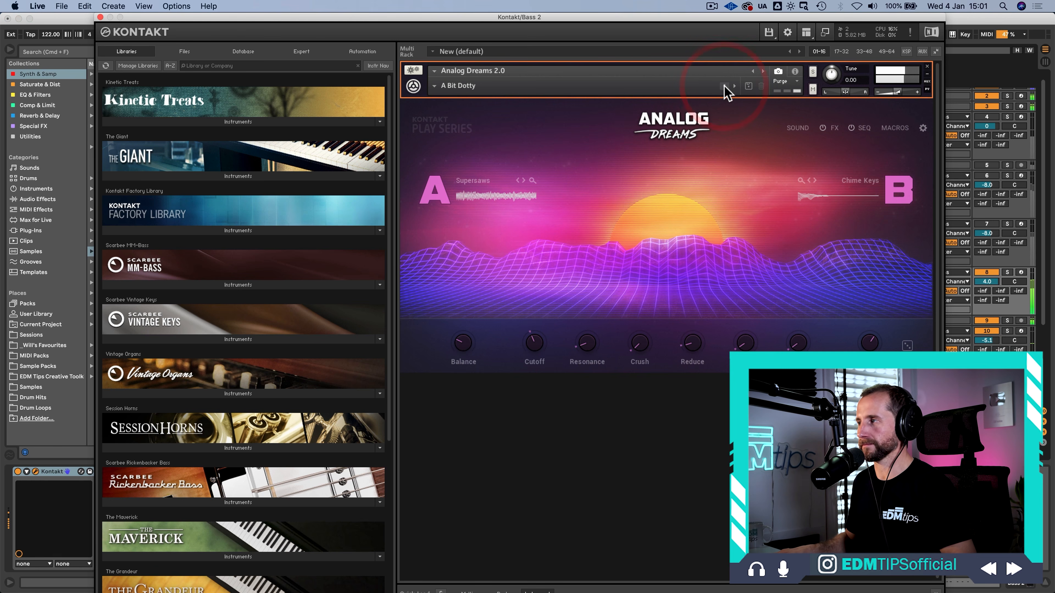
click(724, 86)
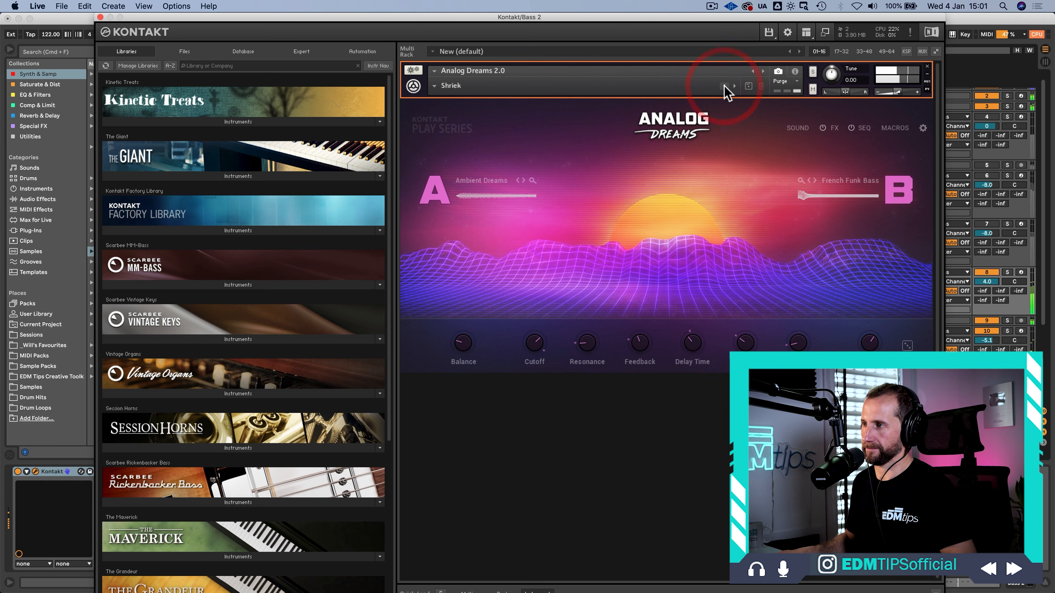
click(724, 86)
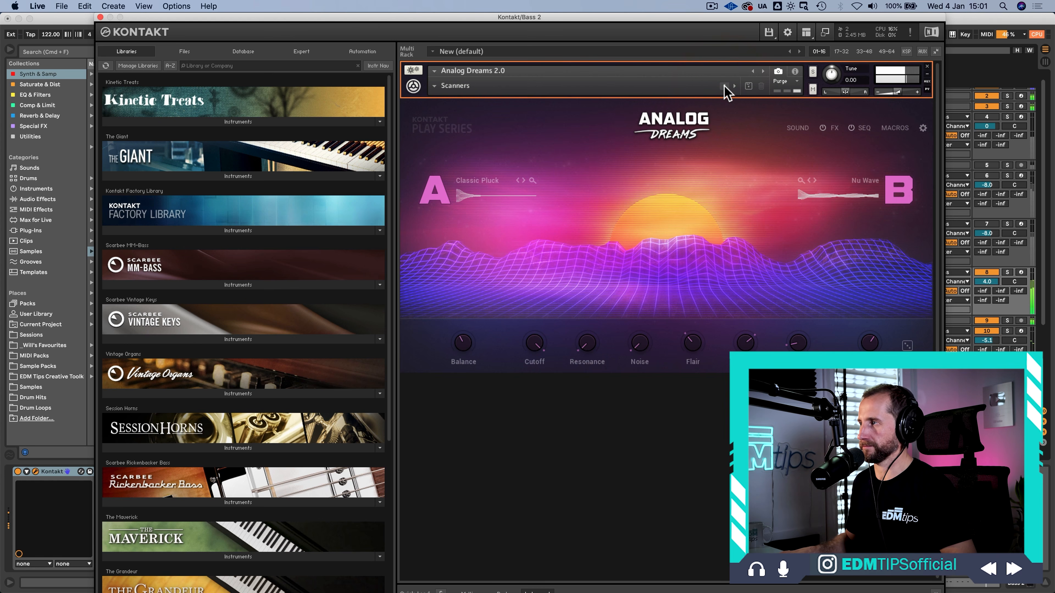
click(725, 86)
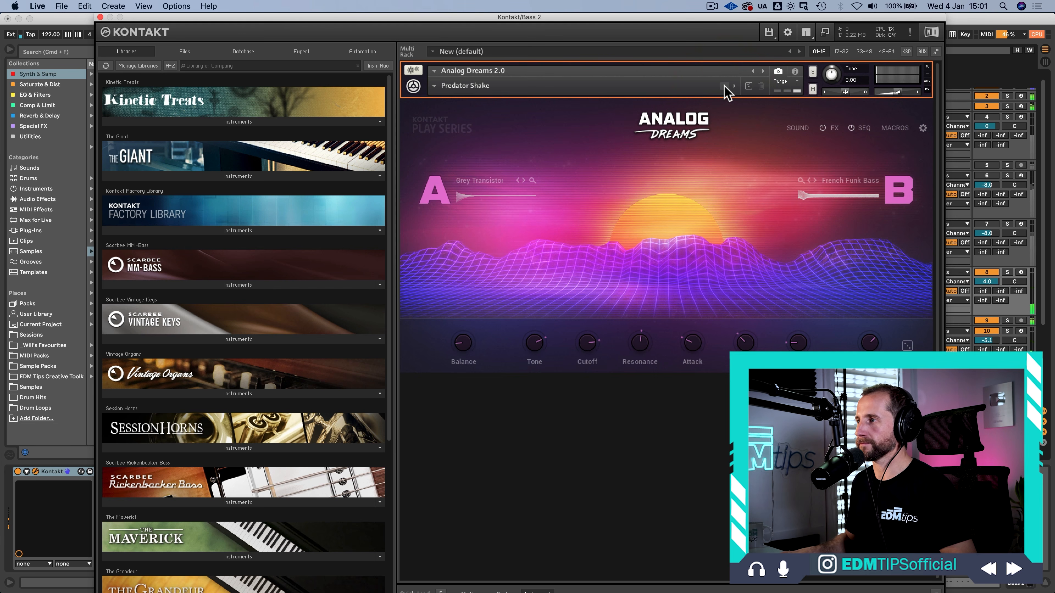
click(724, 86)
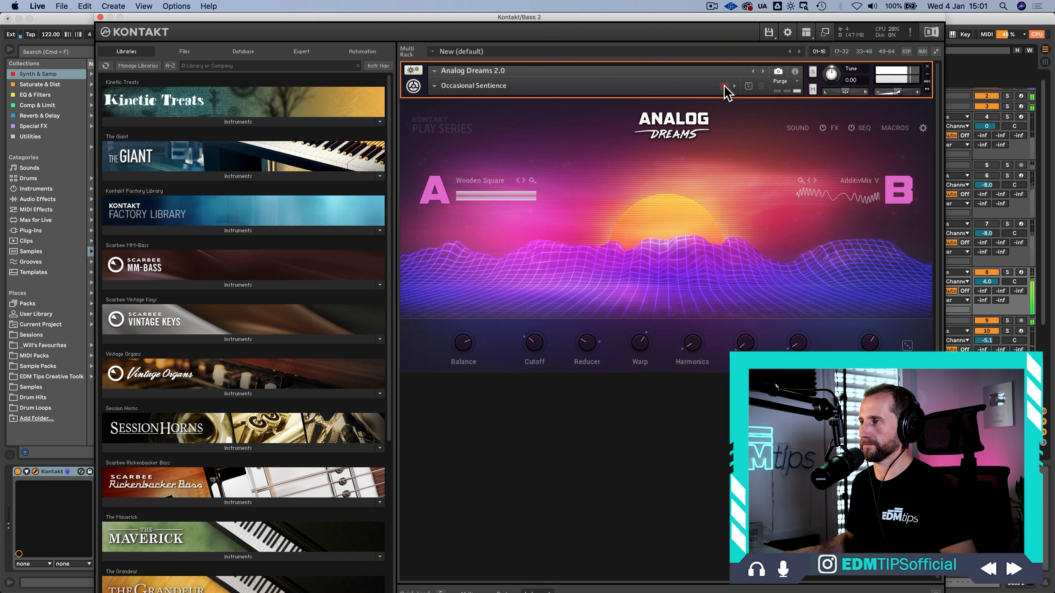
click(724, 86)
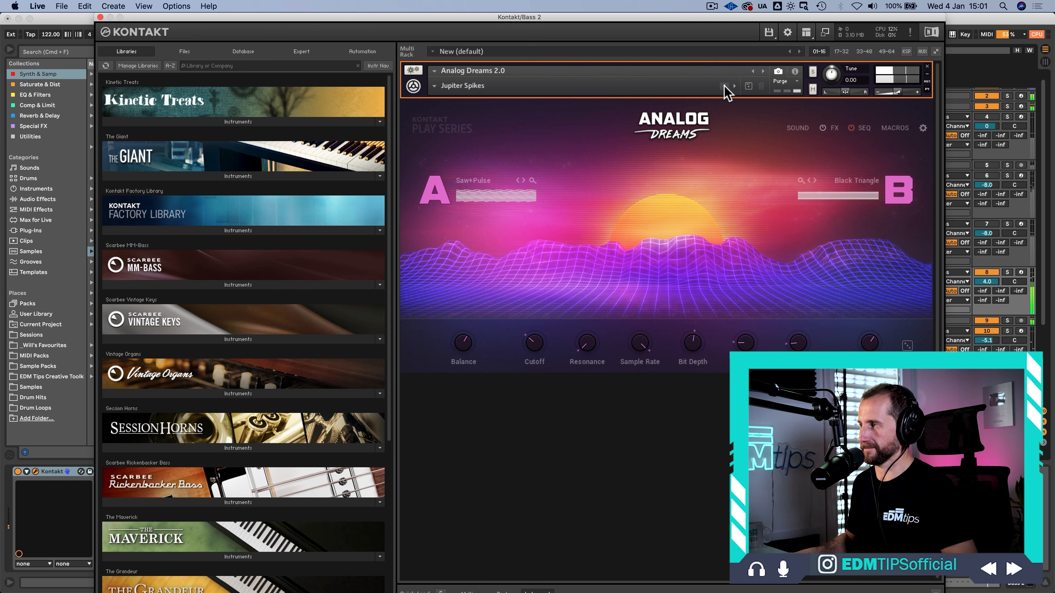
click(724, 86)
click(732, 86)
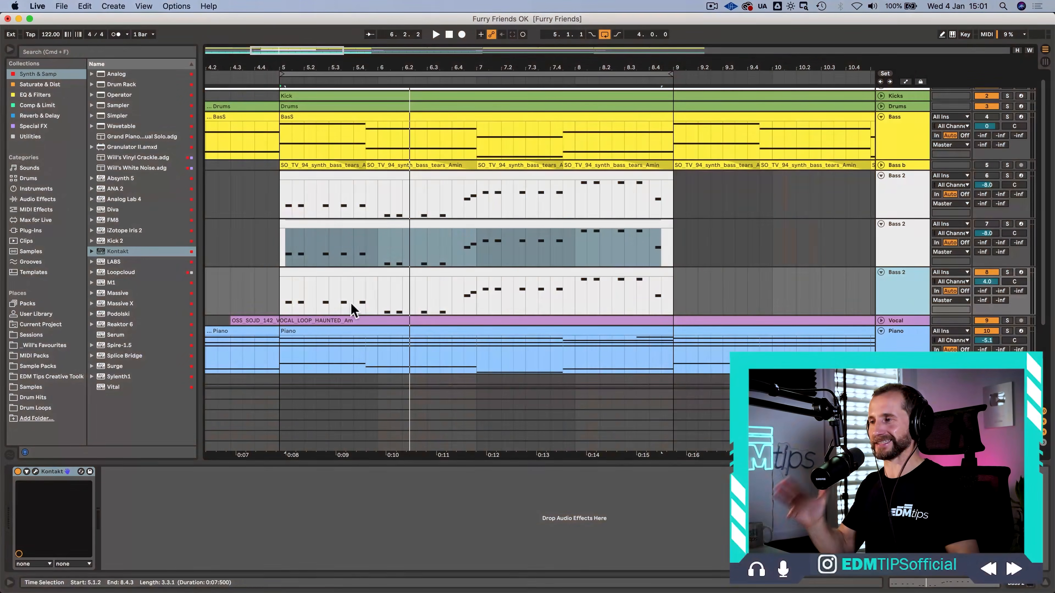
Delete the Kontakt instrument from the bottom Bass 2 track
click(902, 243)
click(907, 284)
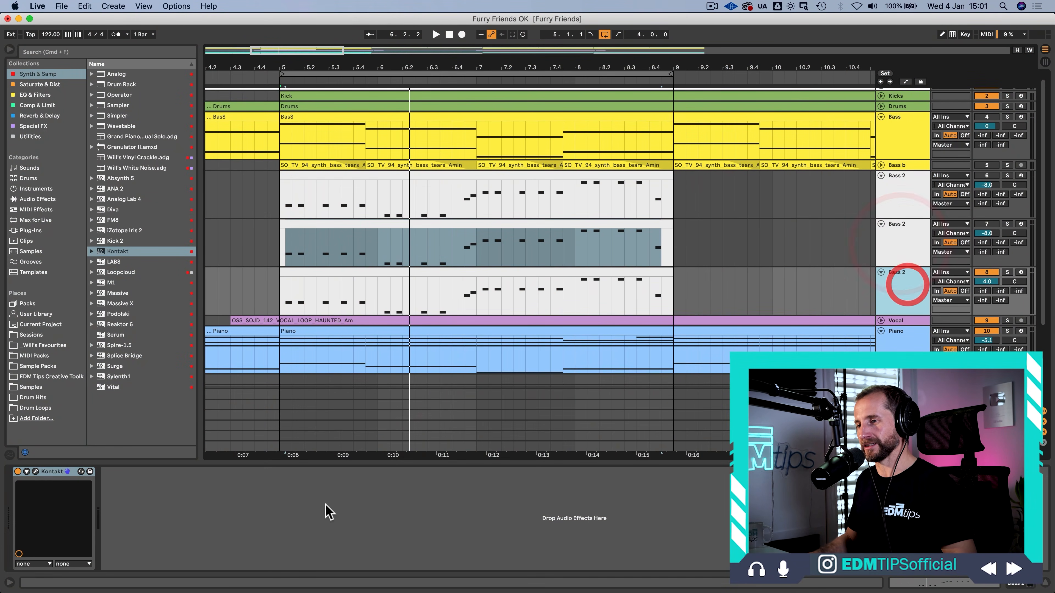
click(55, 473)
key(BackSpace)
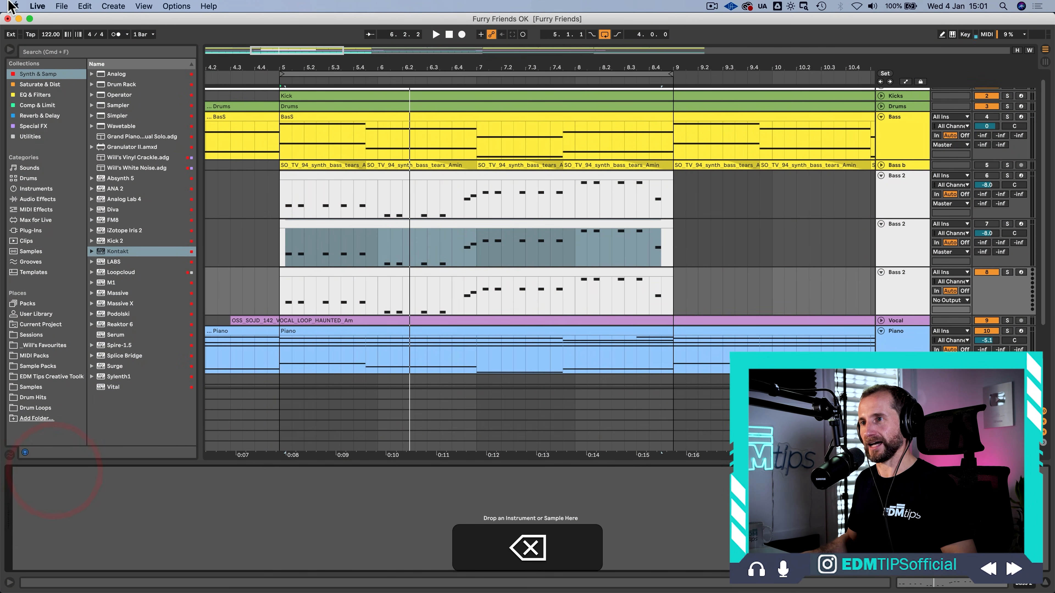
Load an empty Simpler from the Synth & Samp collection onto the bottom Bass 2 track and open the Samples folder
click(42, 136)
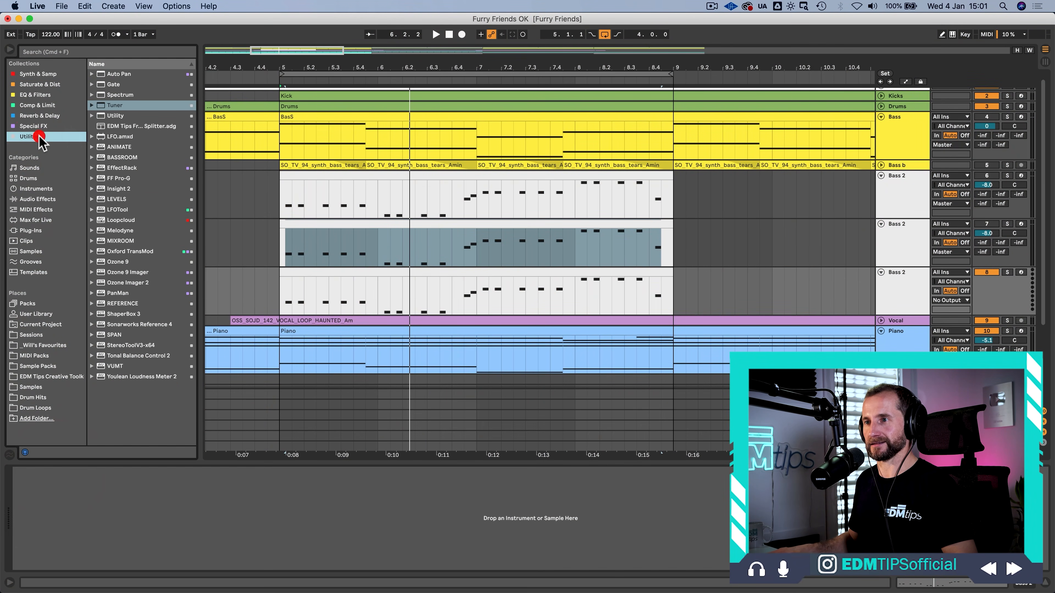
click(47, 74)
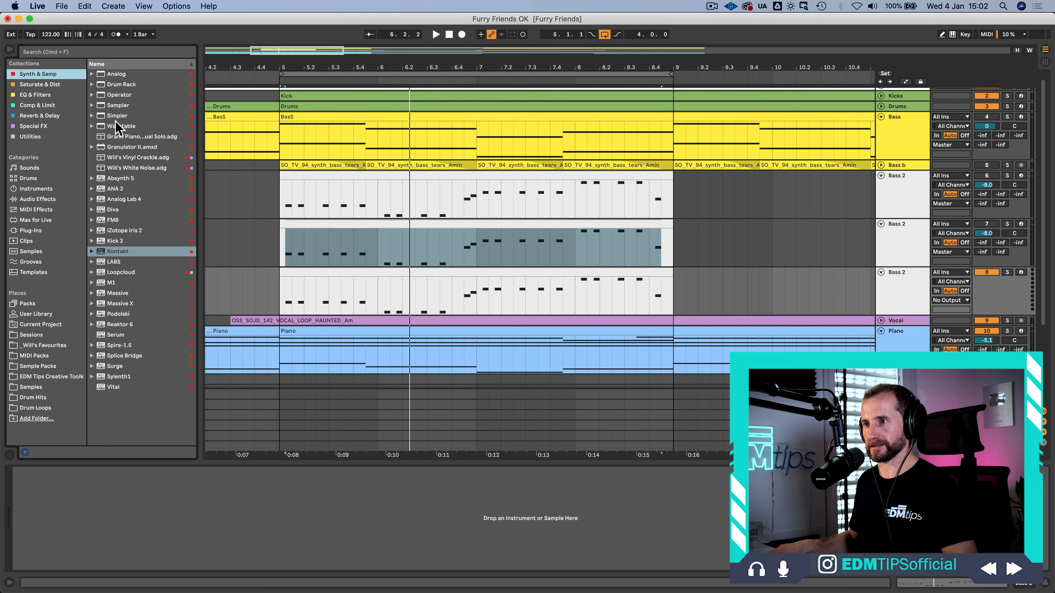
drag(113, 118, 144, 516)
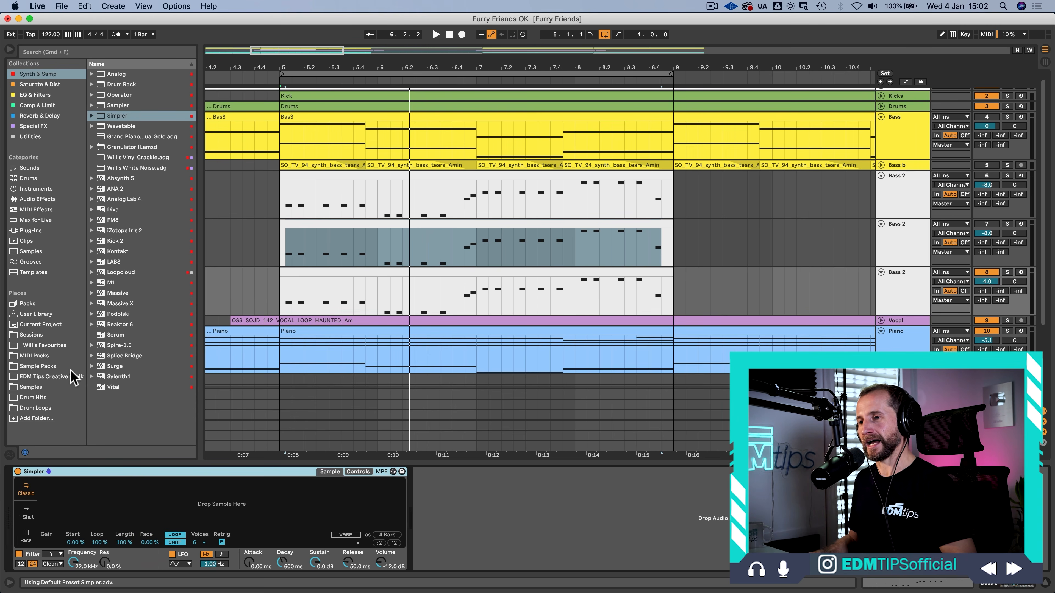
click(31, 386)
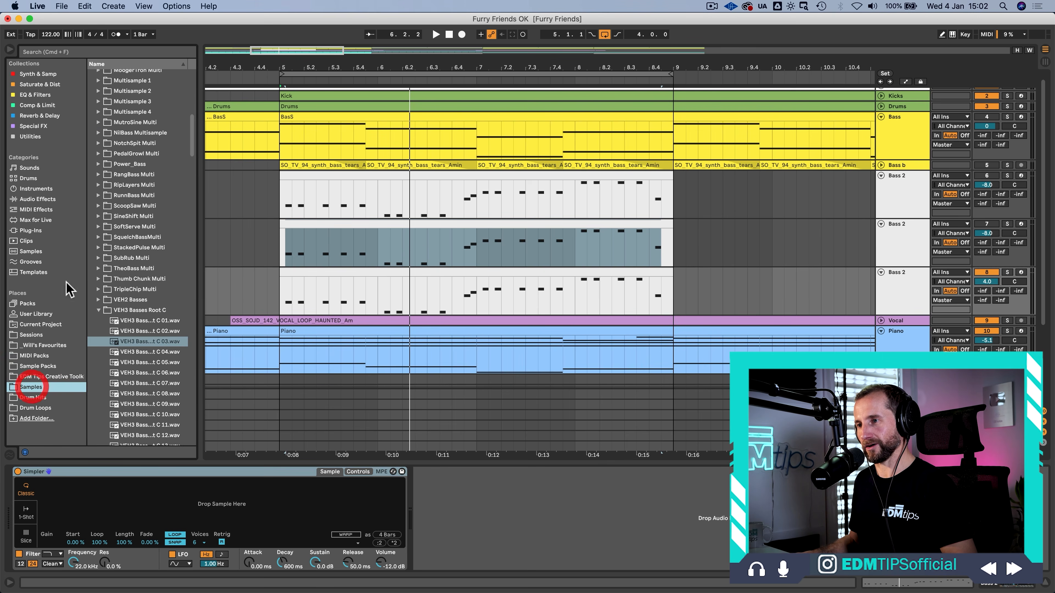
Load VEH3 Basses Root C 01.wav into the empty Simpler, adjust the bottom Bass 2 track's volume and briefly play the arrangement
click(134, 310)
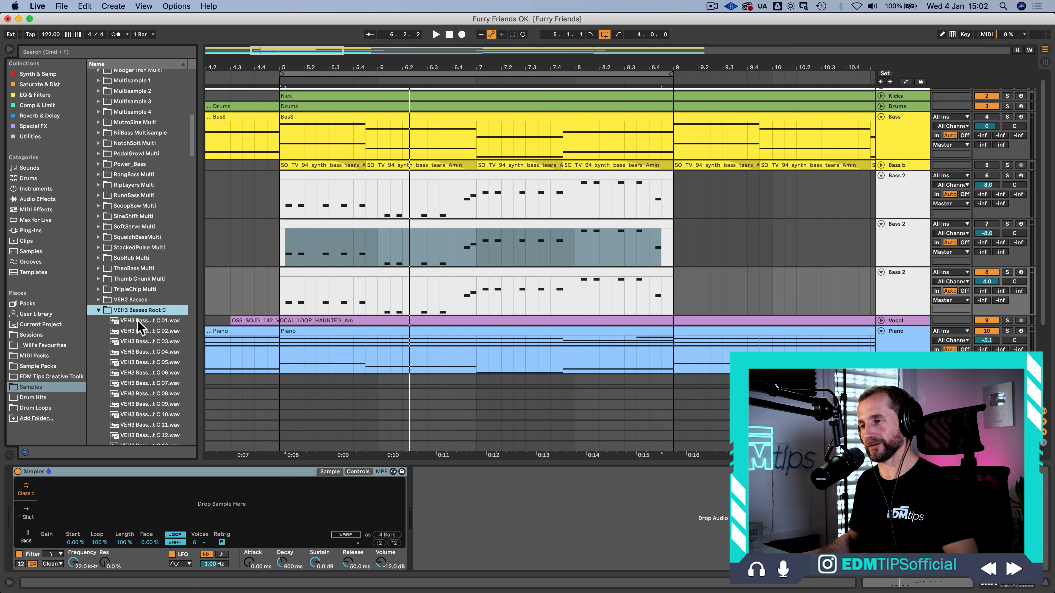
drag(137, 321, 156, 365)
drag(162, 507, 155, 497)
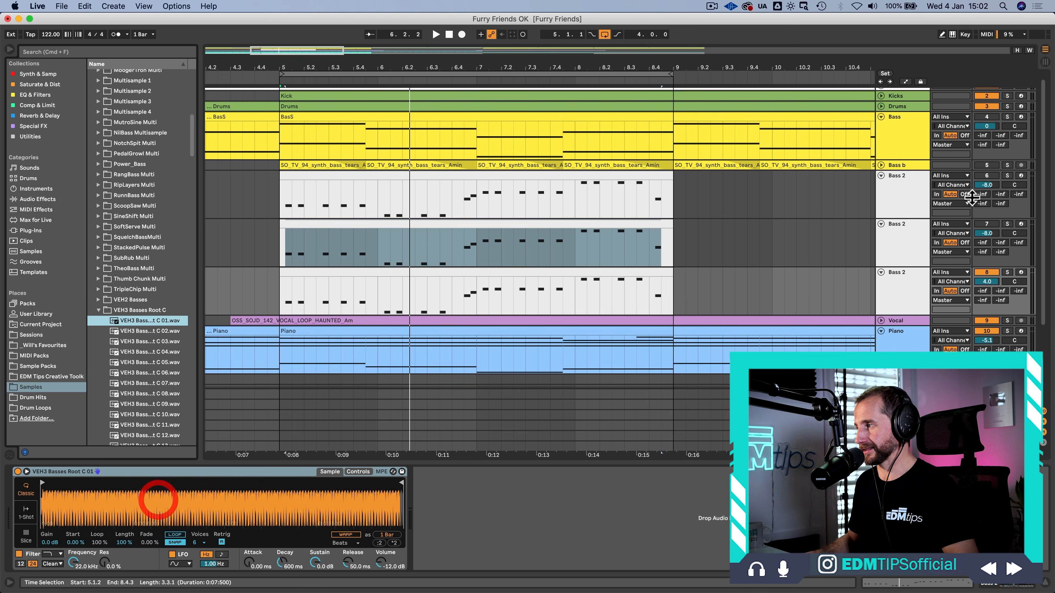
drag(987, 282, 986, 272)
key(space)
key(space)
Transpose all notes in the bottom Bass 2 clip up one octave, restart playback and set the track's volume to 1.4
double_click(432, 271)
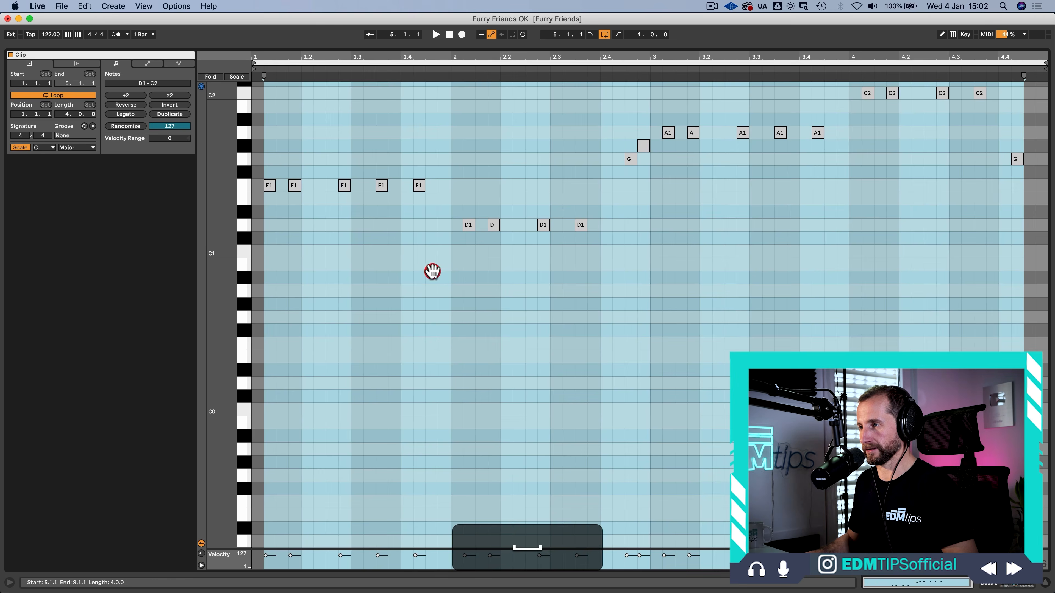
click(450, 335)
key(super+a)
key(shift+super+Up)
key(shift+Up)
key(space)
key(shift+Tab)
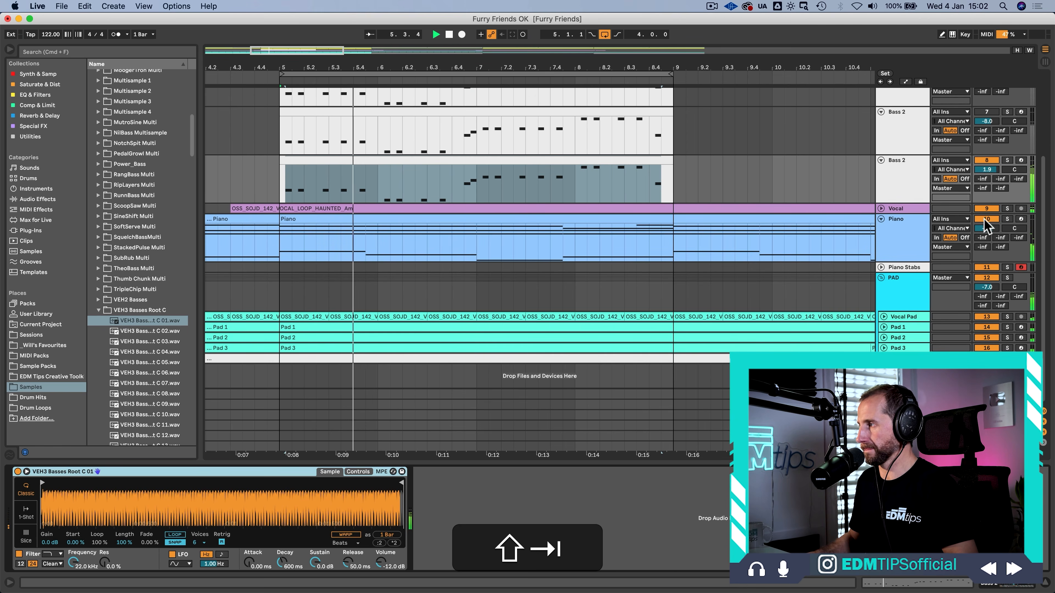
drag(987, 169, 988, 174)
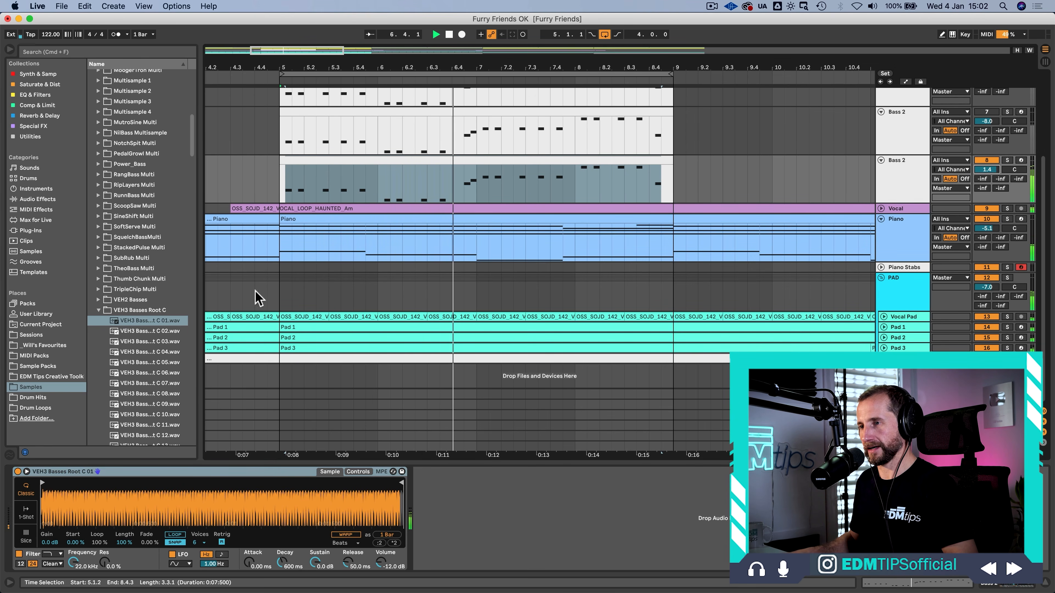
Hot-swap the Simpler sample during playback through VEH3 Basses Root C 02 to Root C 03
click(395, 525)
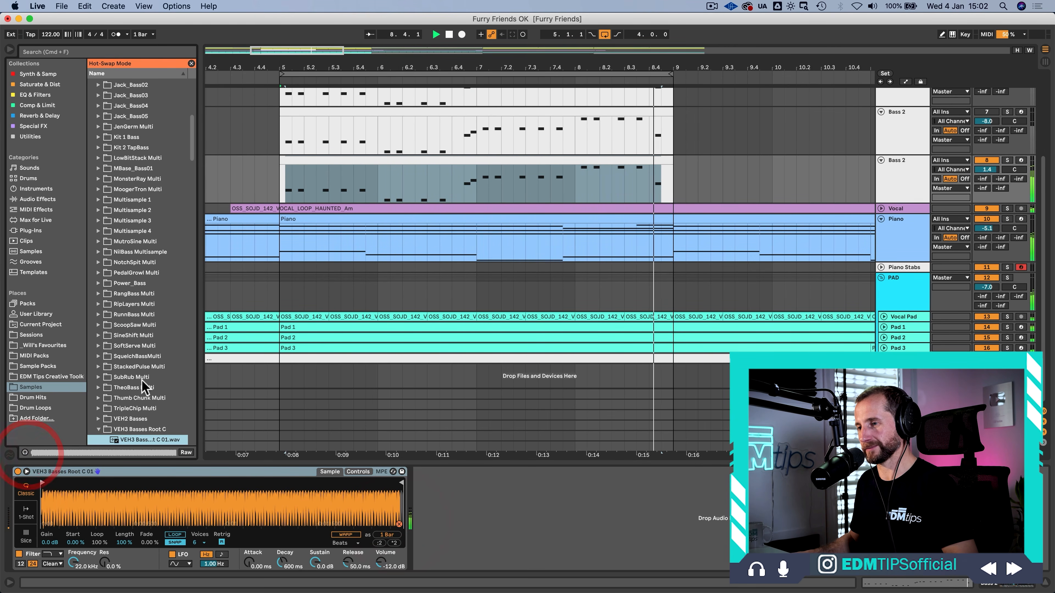
key(Down)
key(Return)
key(Down)
key(Return)
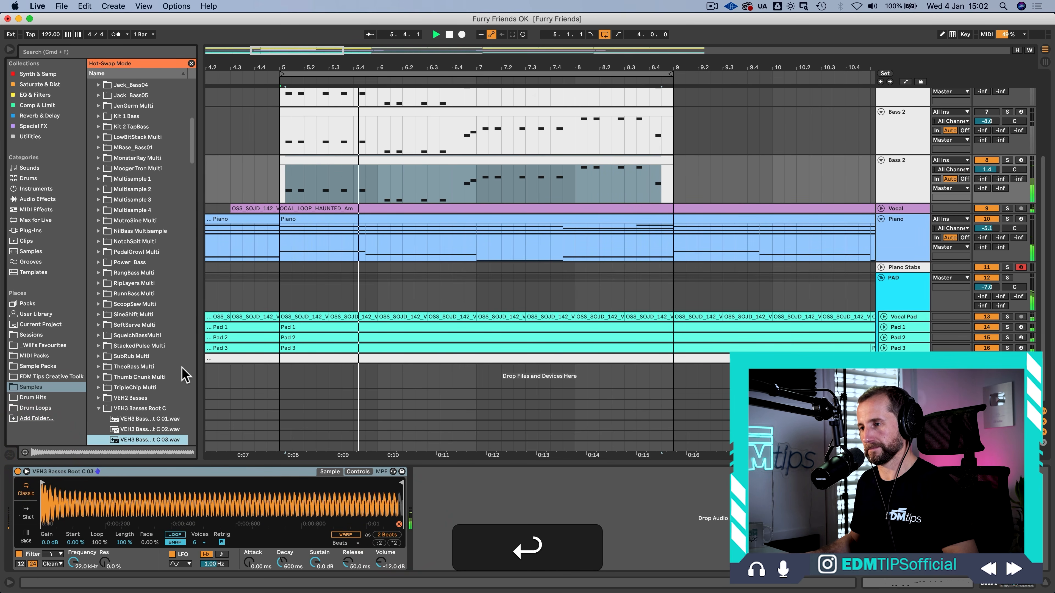
key(Down)
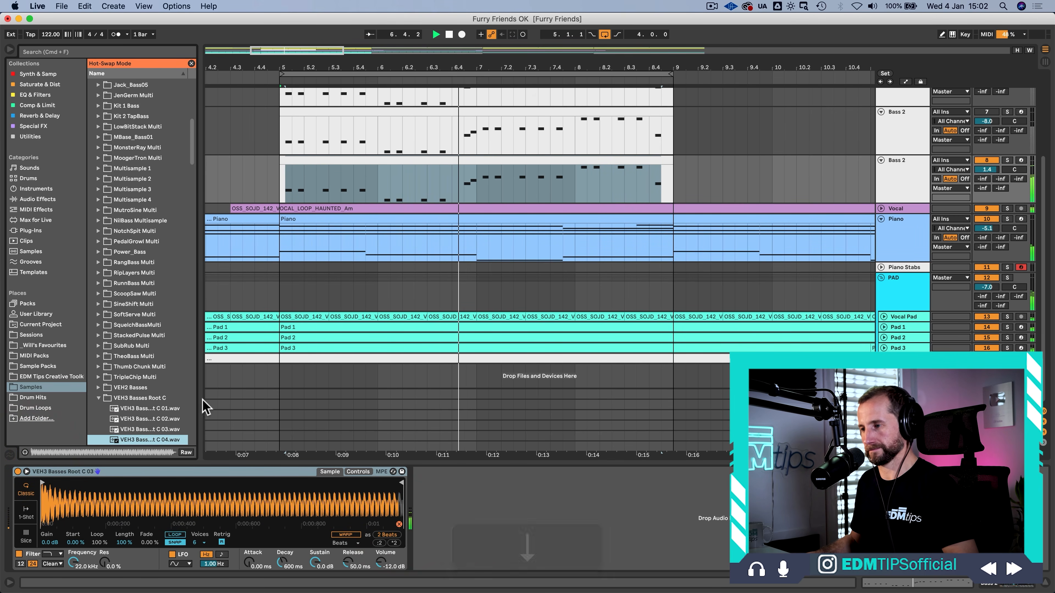
Set the Simpler's release to 1.08 s and its voices to 1
drag(349, 562, 349, 532)
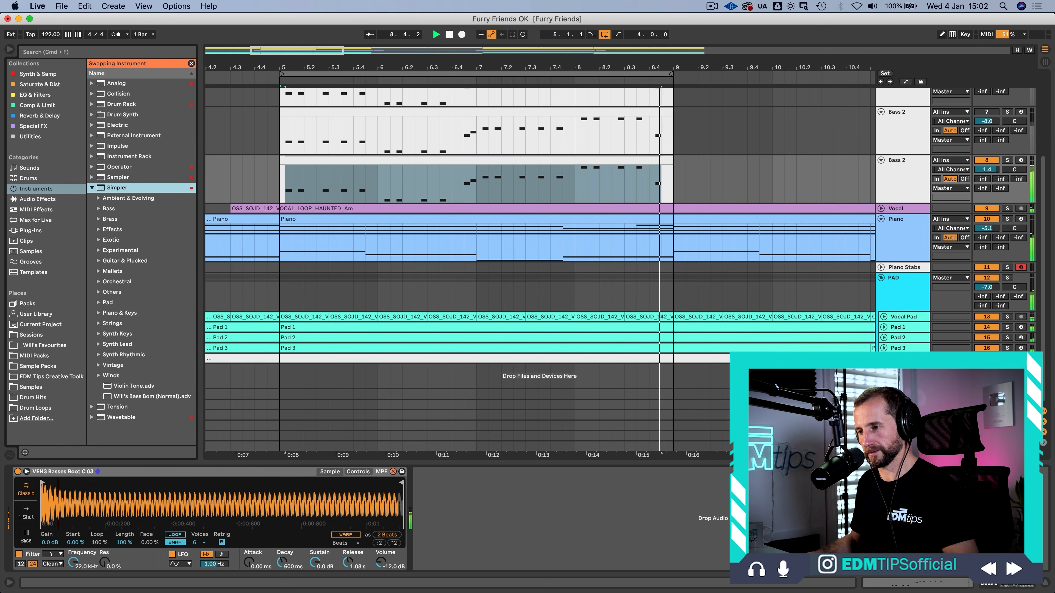
click(200, 542)
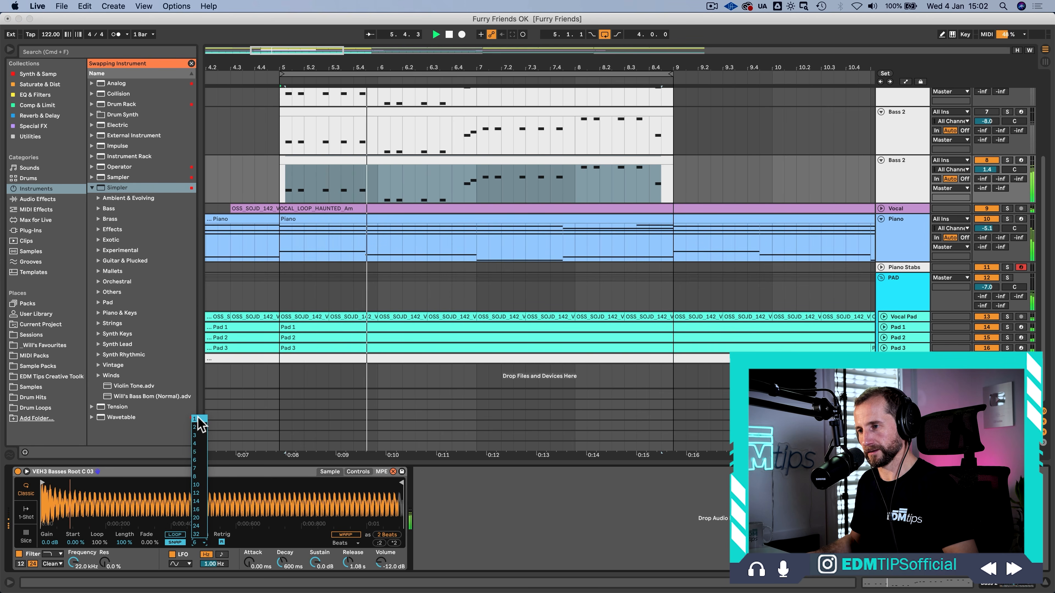
click(205, 423)
Audition VEH3 Basses Root C 04, 05 and 06 in the Simpler, return to Root C 03 and stop playback
click(398, 525)
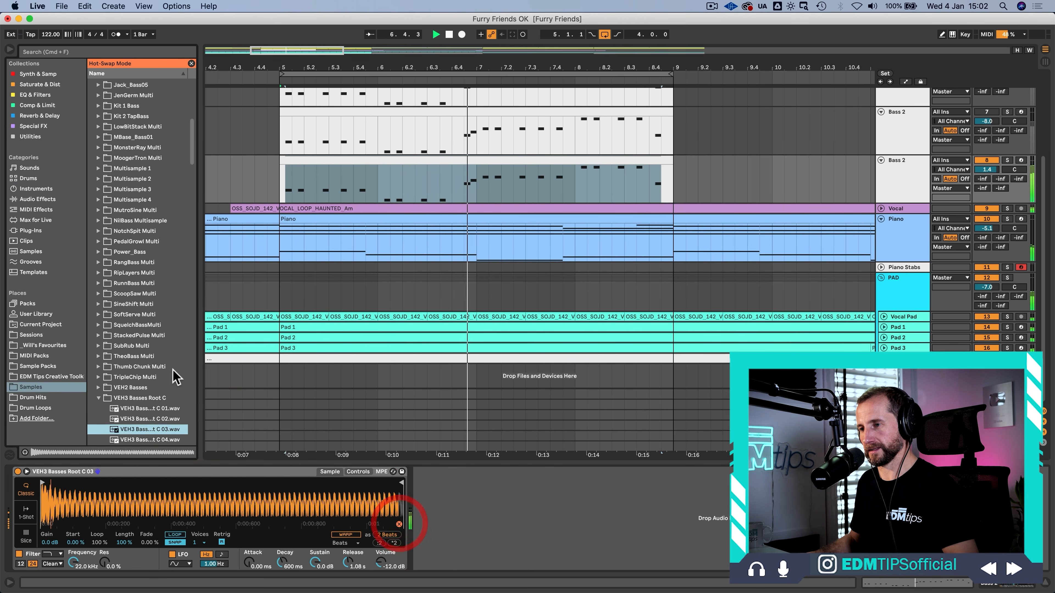
key(Down)
key(Return)
key(Down)
key(Return)
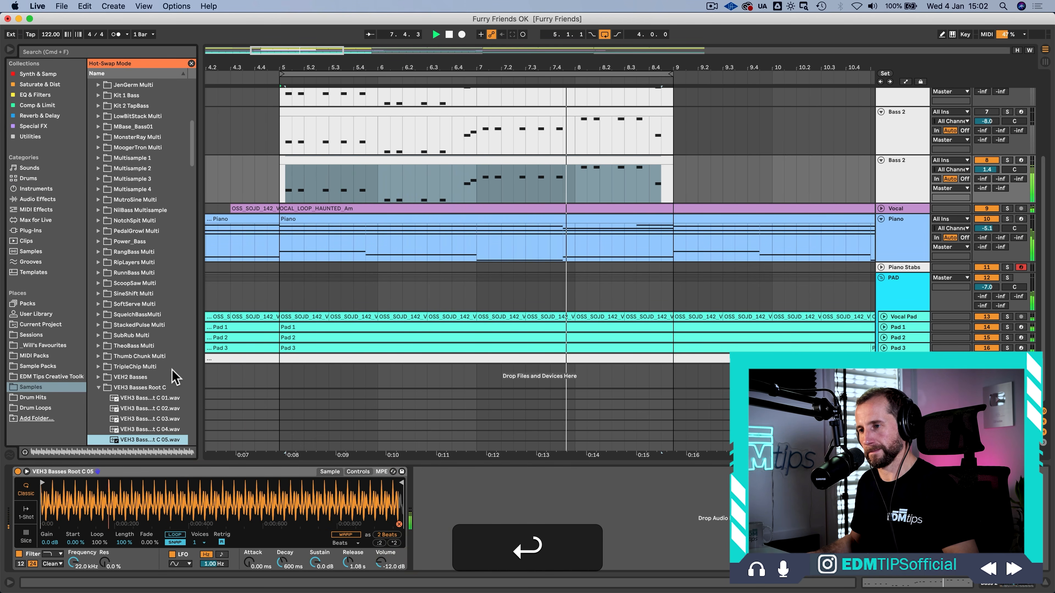
key(Down)
key(Return)
click(150, 409)
key(Return)
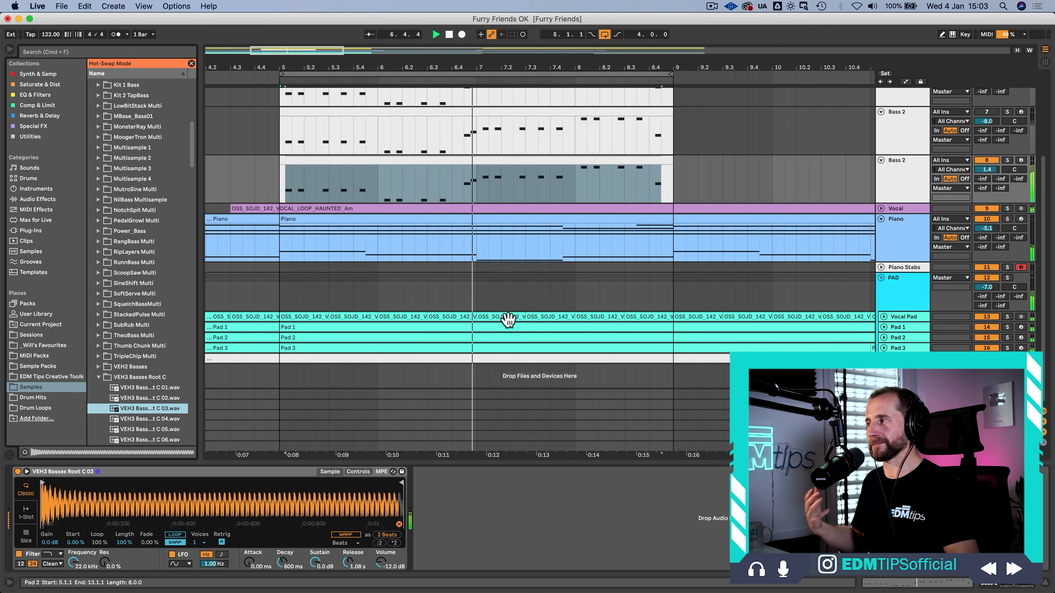
scroll(525, 303, up, 5)
key(space)
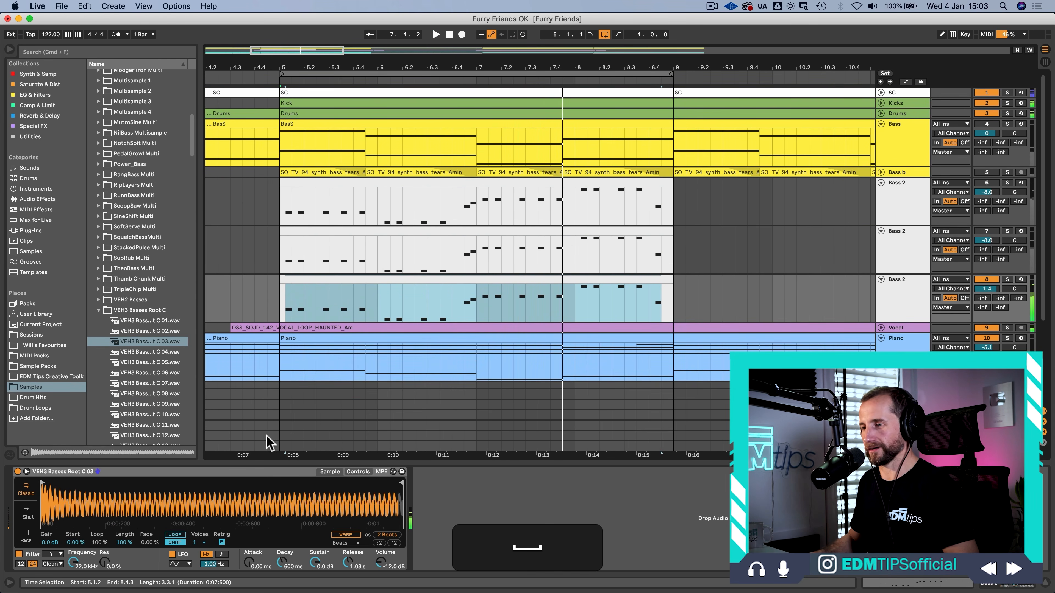
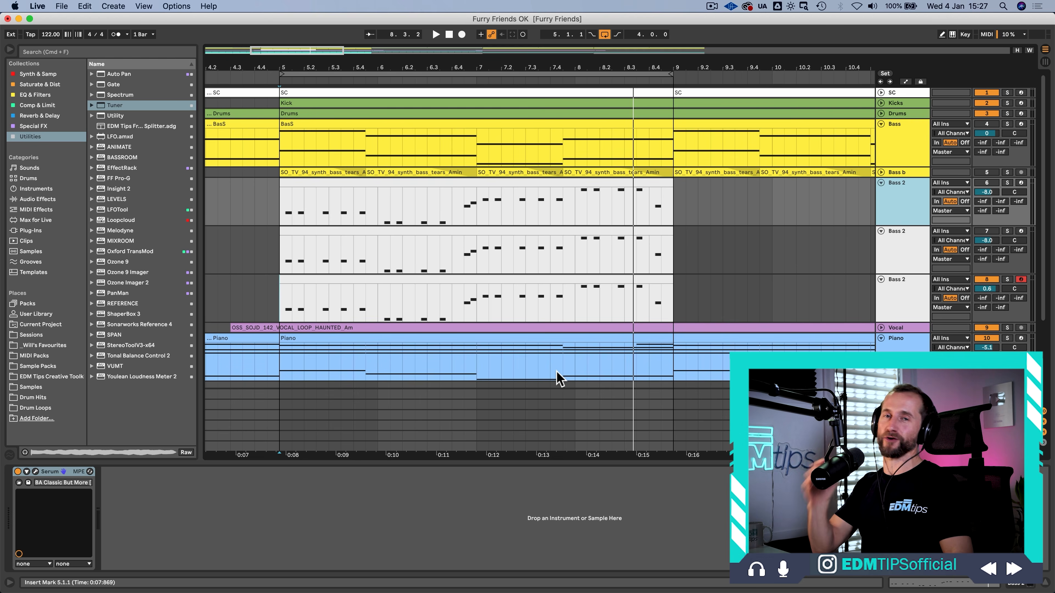
Delete the PO_WondaBass-A2 Simpler and the Tuner from the bottom Bass 2 track
click(897, 283)
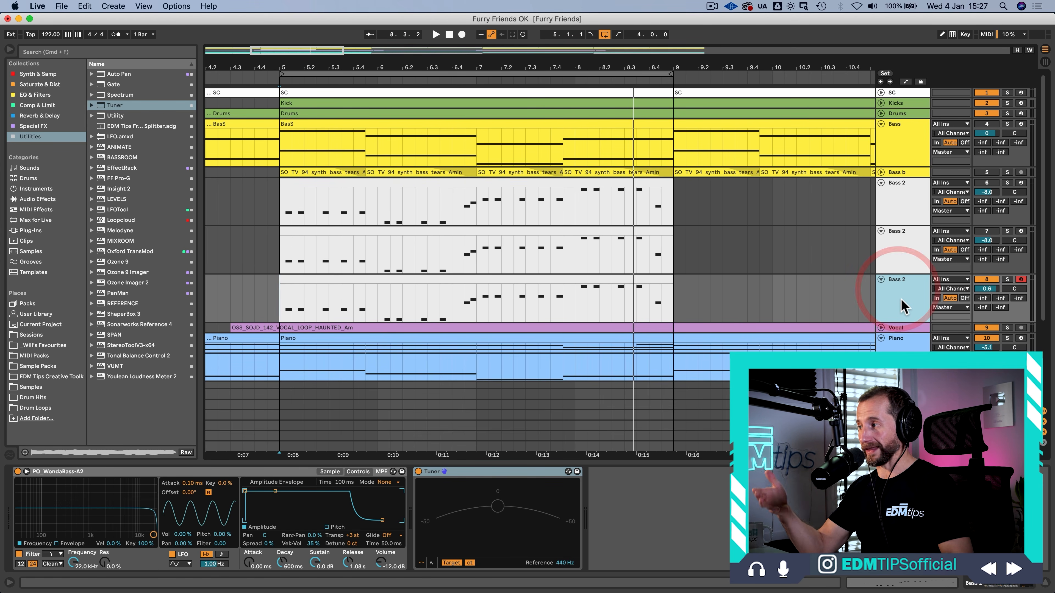
click(902, 296)
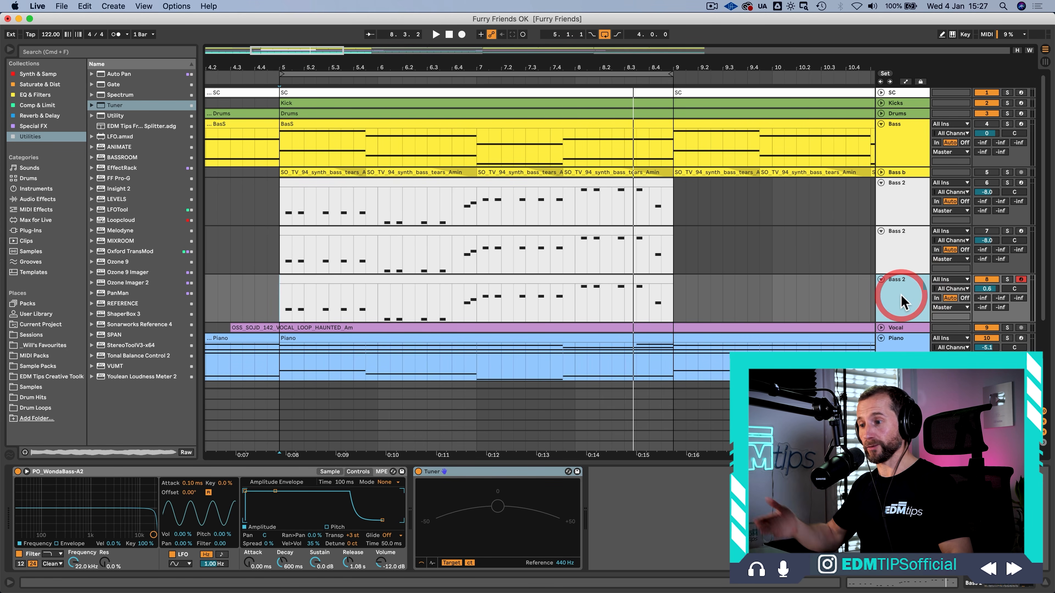
click(499, 472)
shift+click(131, 473)
key(BackSpace)
Load Serum from the Synth & Samp collection onto the bottom Bass 2 track
click(900, 298)
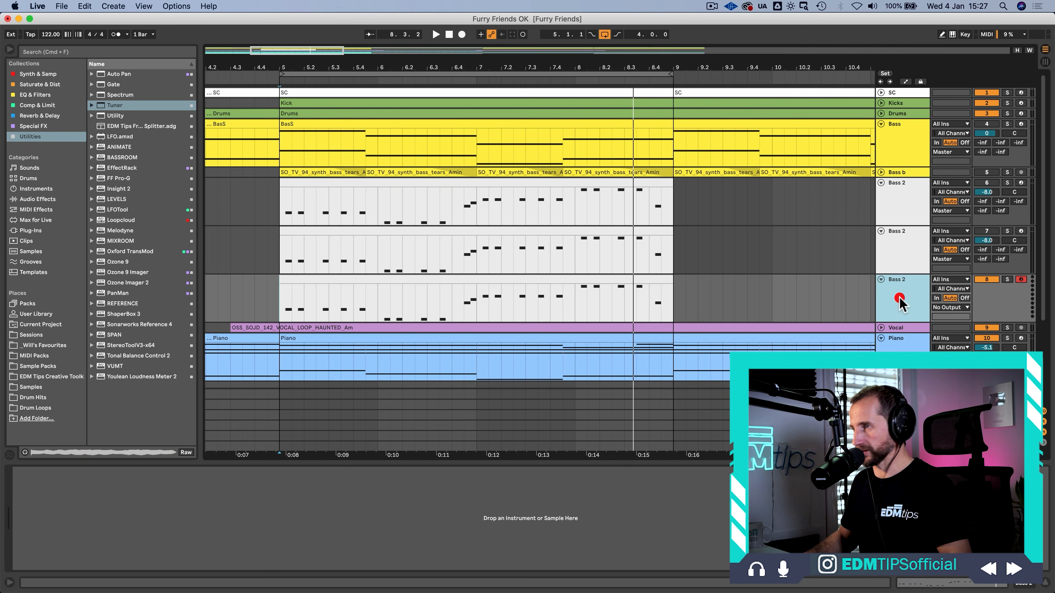
click(38, 74)
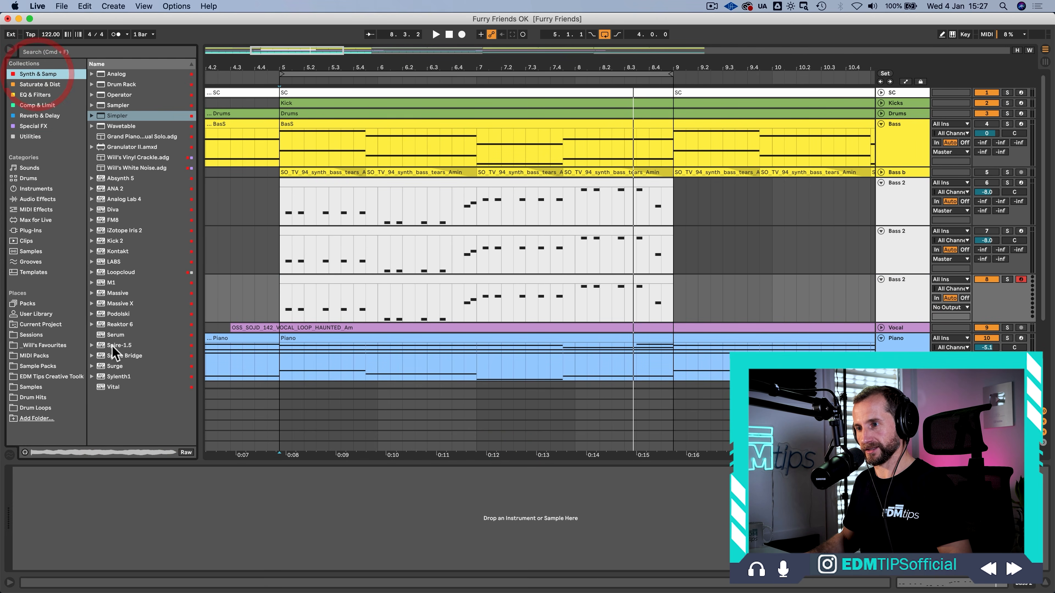
click(117, 336)
drag(318, 299, 318, 297)
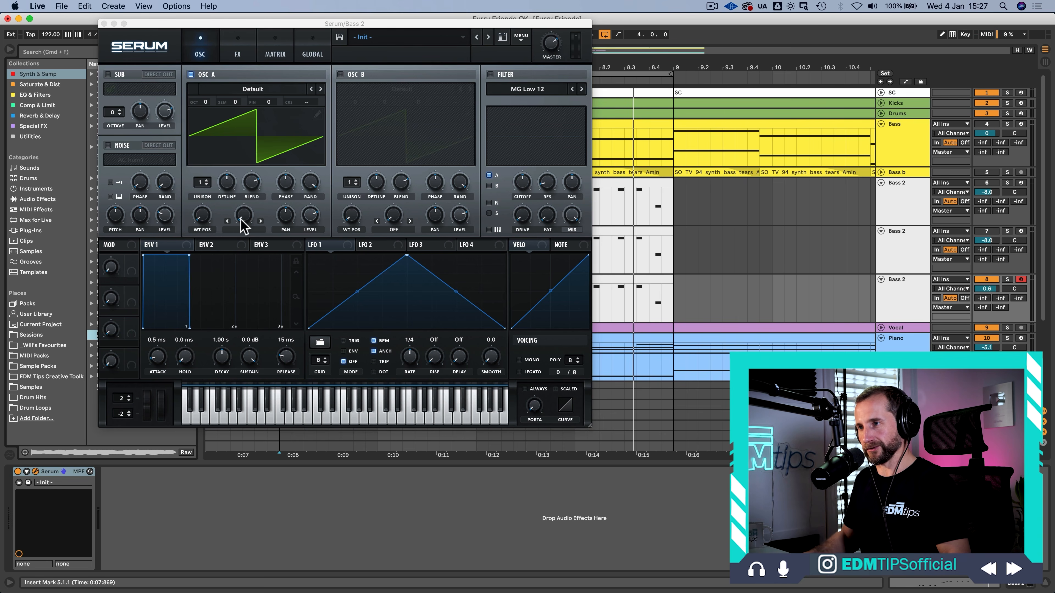
Set Serum oscillator A's unison to 6 voices and reduce its detune
drag(205, 187, 201, 146)
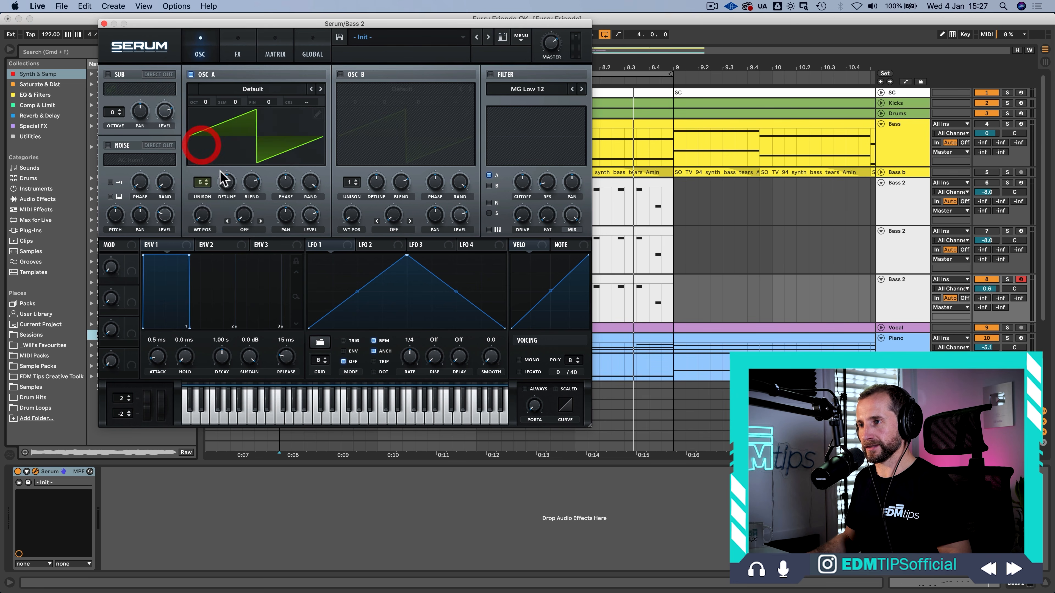
drag(226, 185, 227, 210)
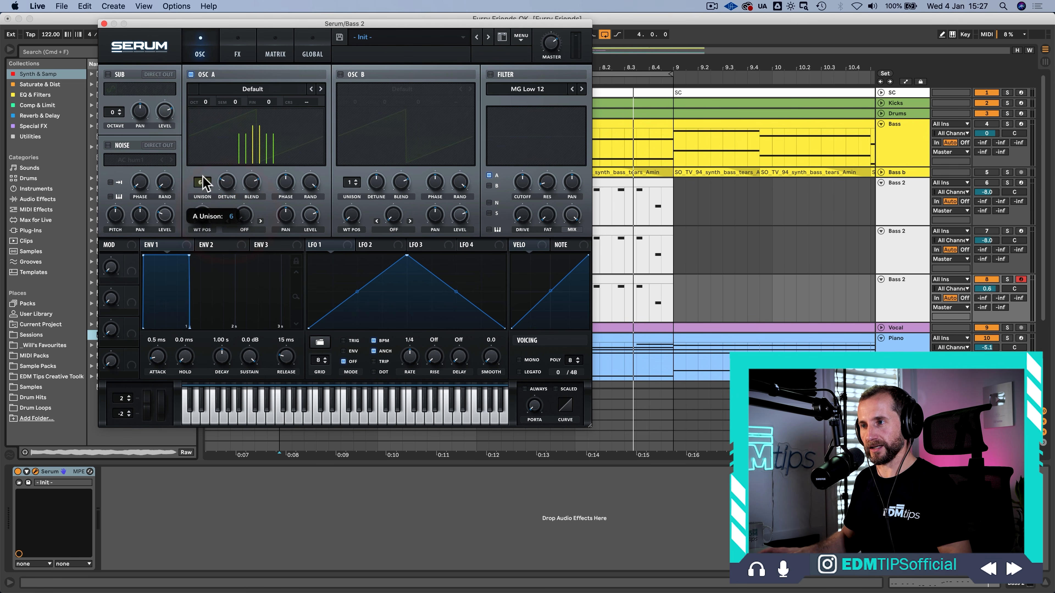
click(206, 180)
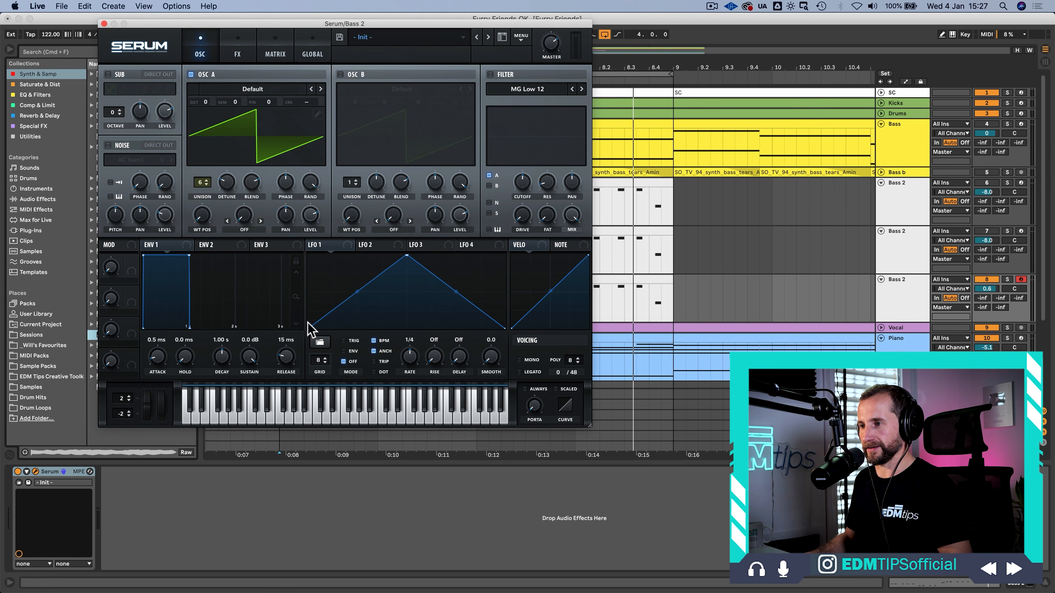
Make Serum mono and set Envelope 1's sustain to -∞ dB and release to 446 ms while auditioning the loop
click(518, 360)
drag(249, 356, 242, 478)
key(space)
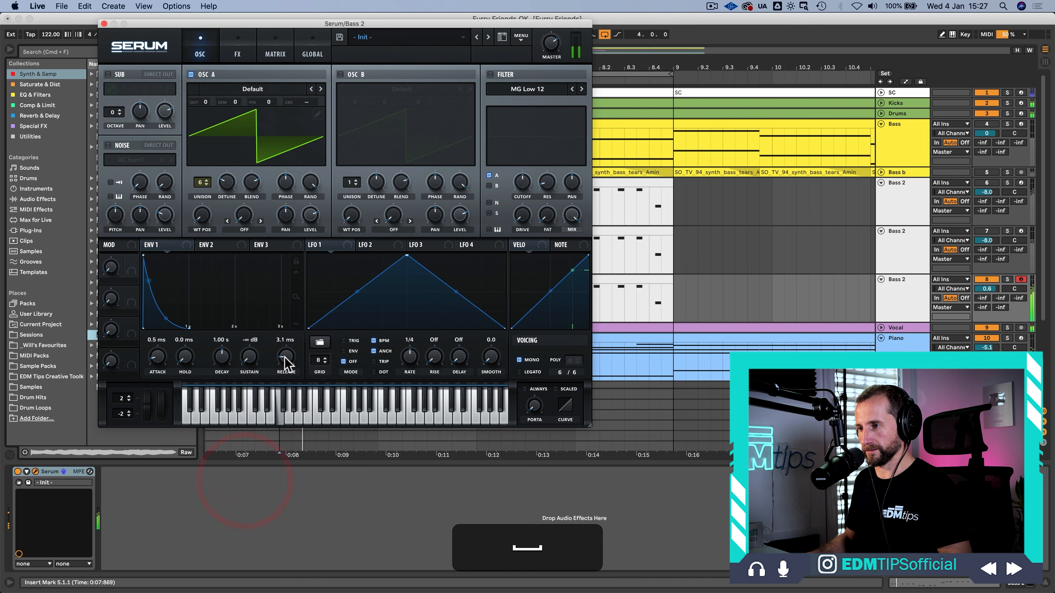
drag(290, 360, 295, 347)
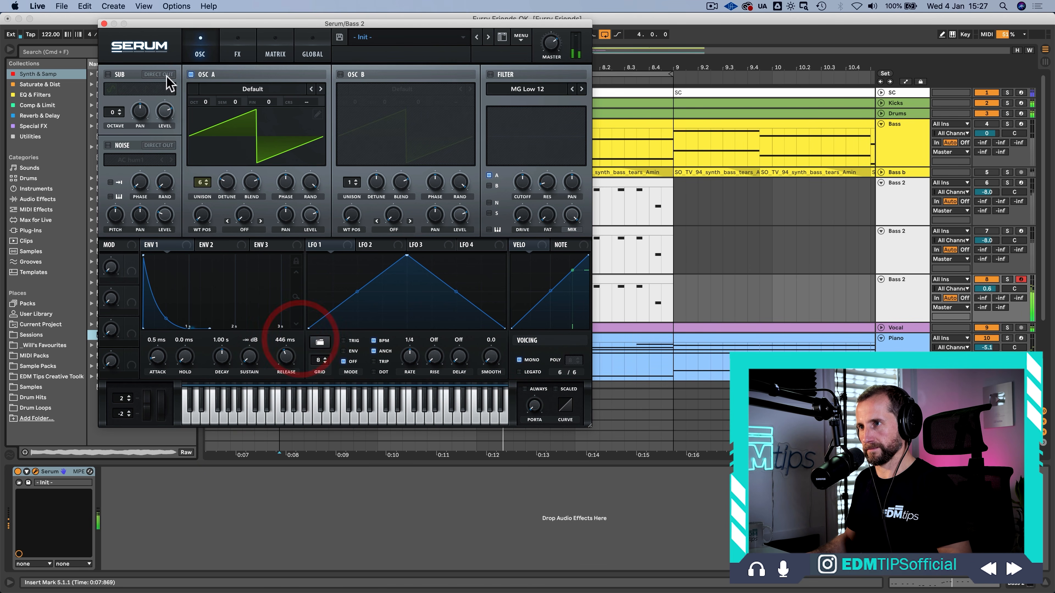
key(space)
click(103, 24)
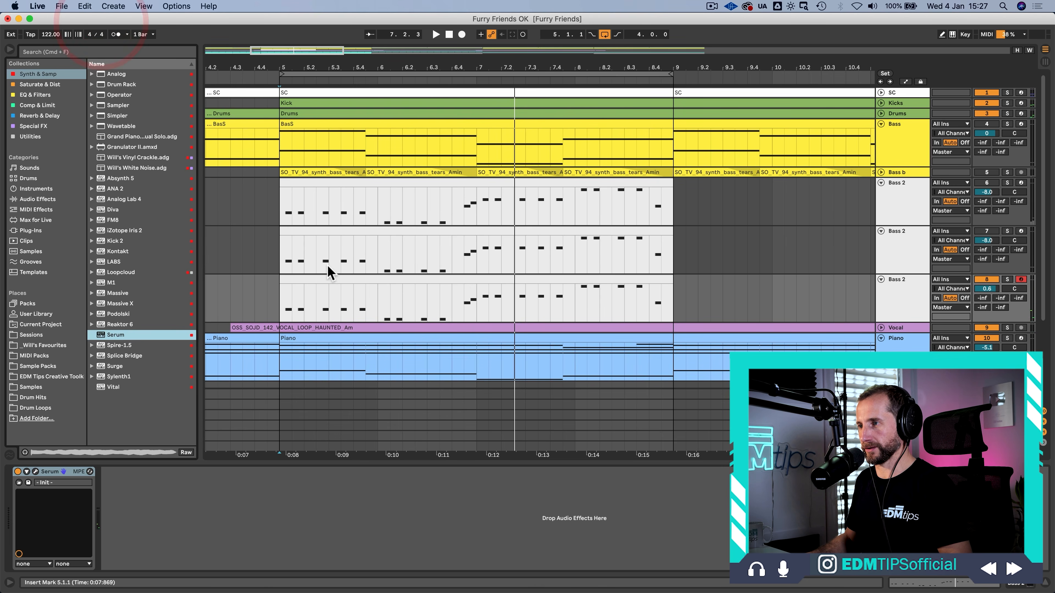
Lower Serum oscillator A's octave to -2 on the bottom Bass 2 track and start playback
click(328, 275)
click(36, 471)
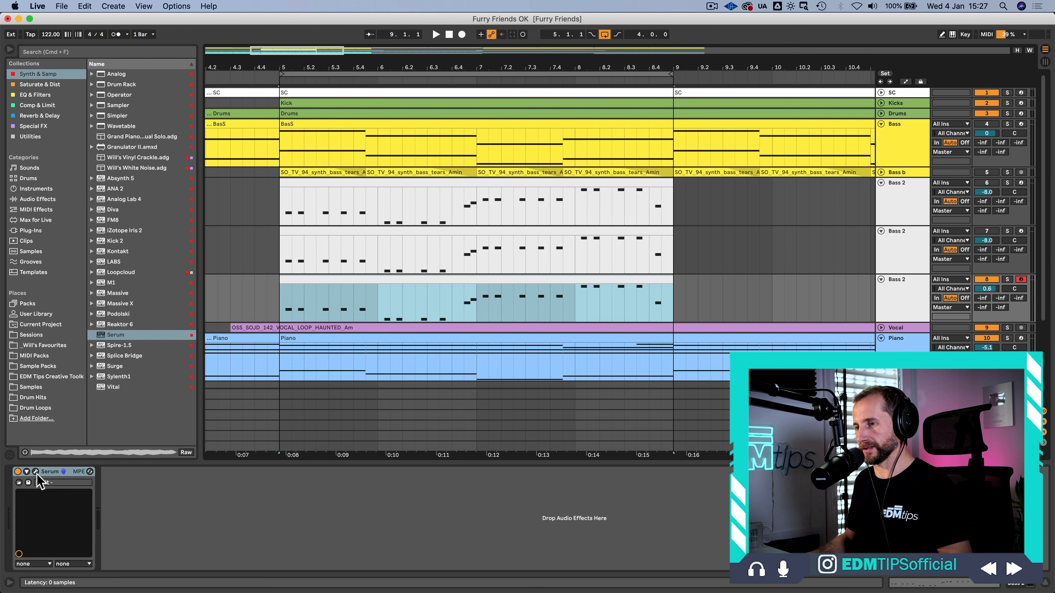
drag(198, 95, 204, 125)
key(space)
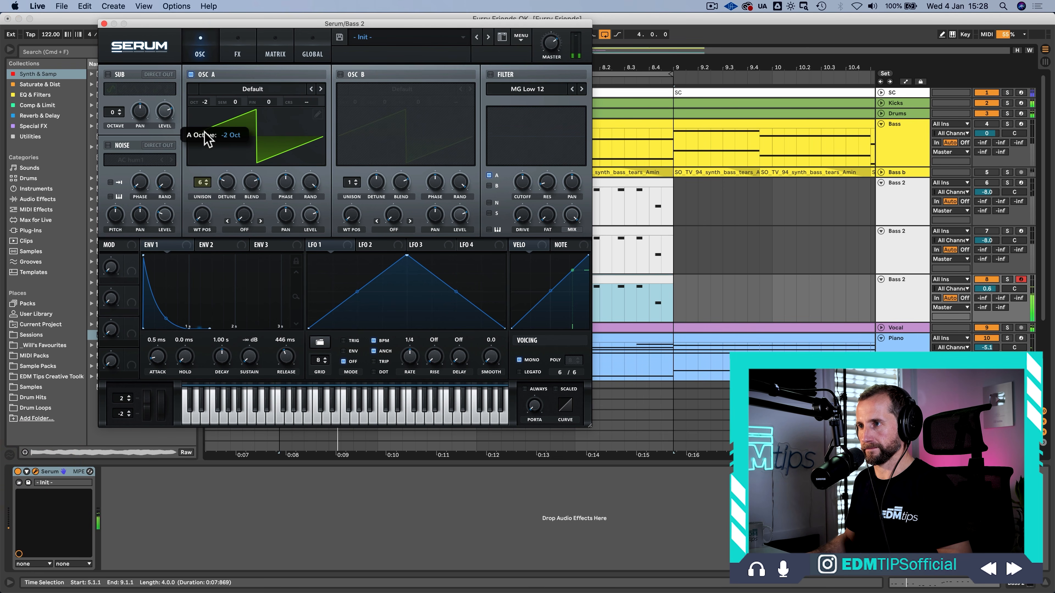
click(204, 132)
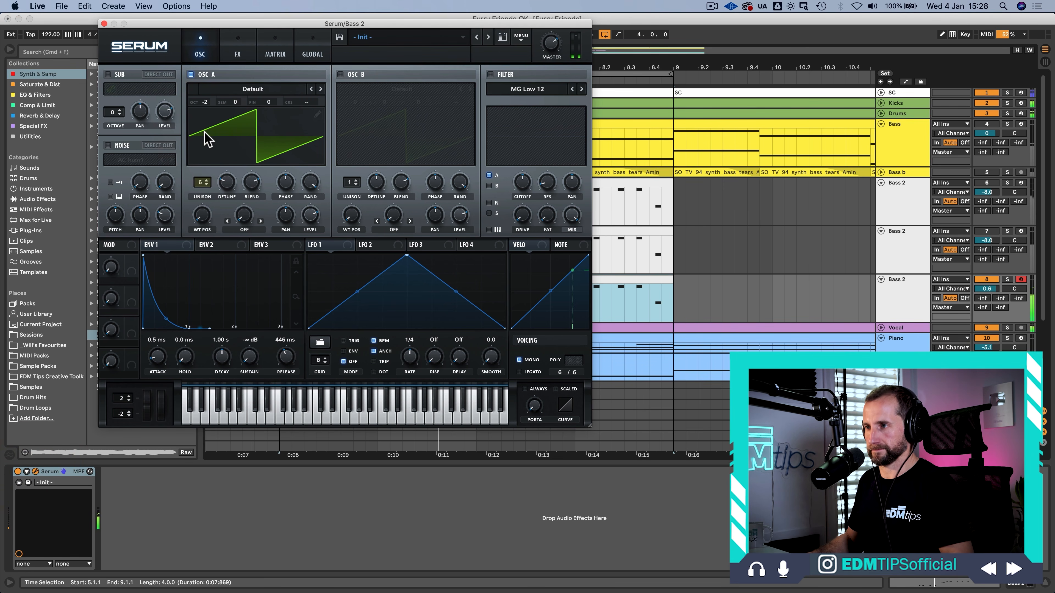
Enable Serum's sub oscillator at octave -3, then stop playback and close the plug-in window
click(109, 75)
drag(113, 111, 112, 123)
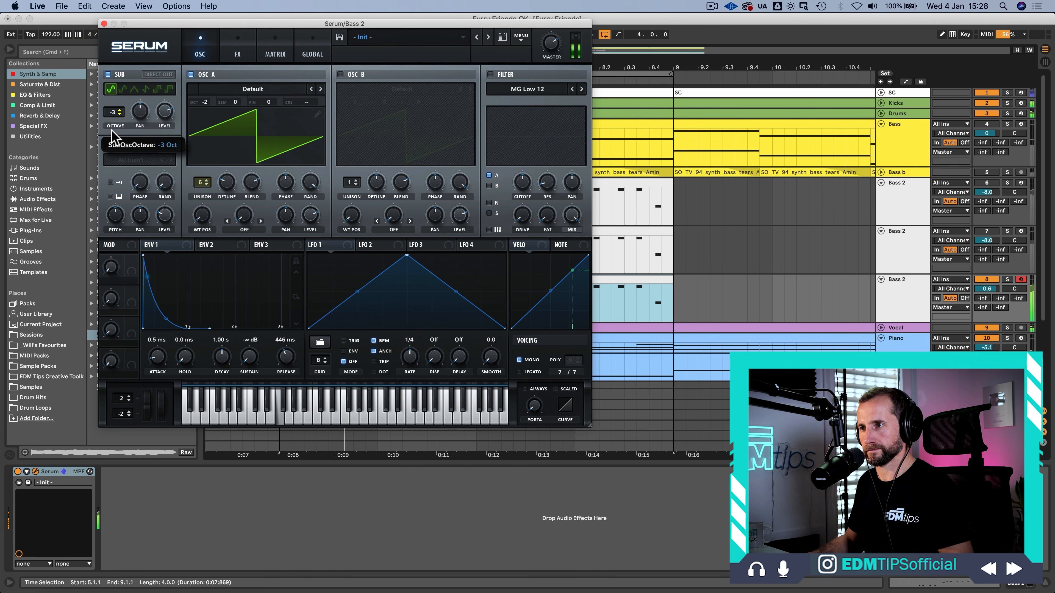
key(space)
click(103, 23)
Select the bottom Bass 2 track, switch to the Session View mixer and play the loop to check the levels
click(895, 296)
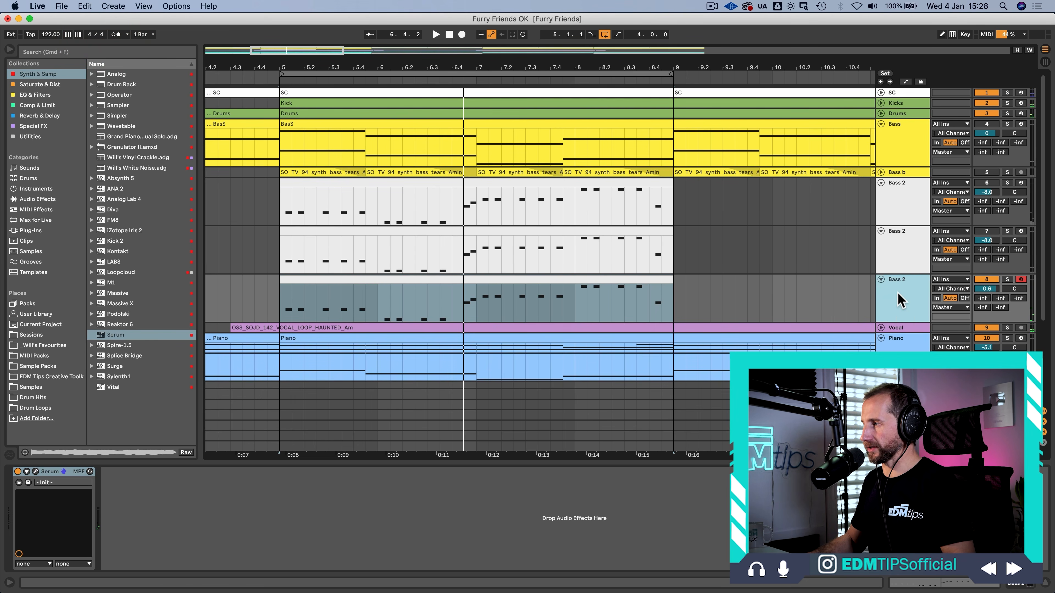
key(shift)
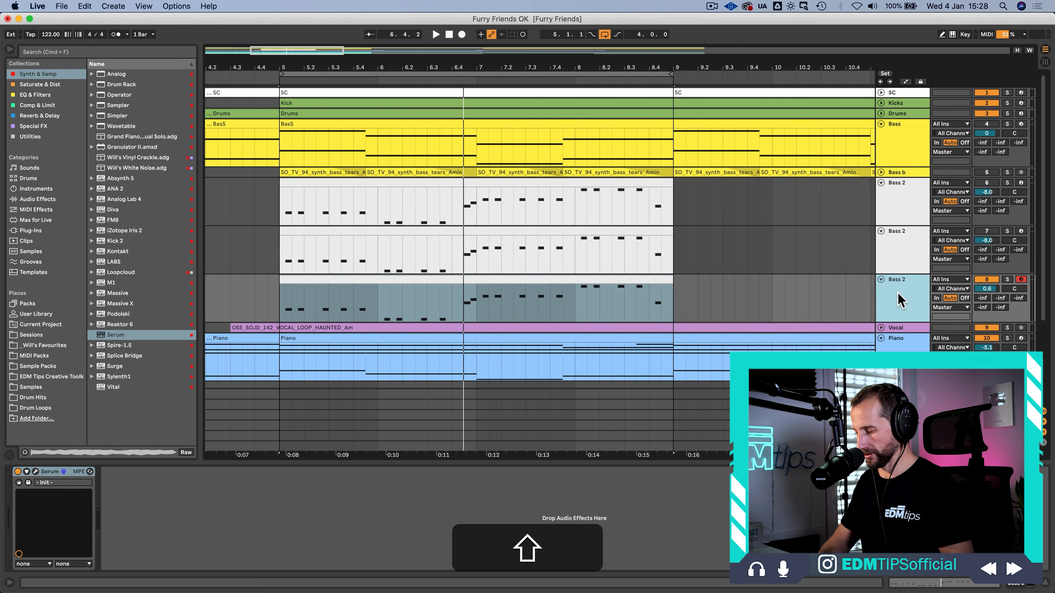
key(shift+Tab)
key(shift+Tab)
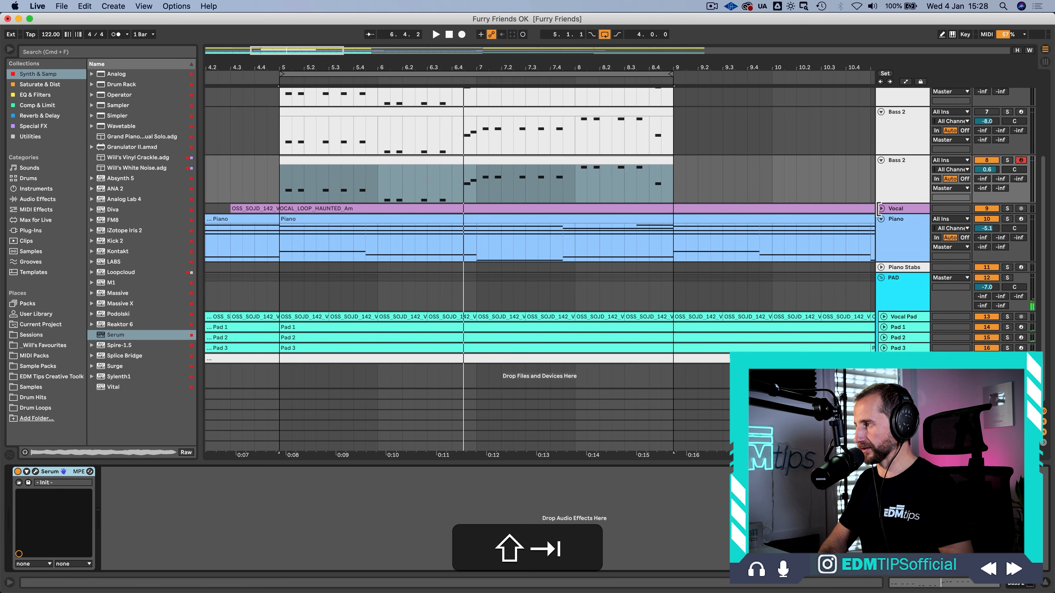
key(Tab)
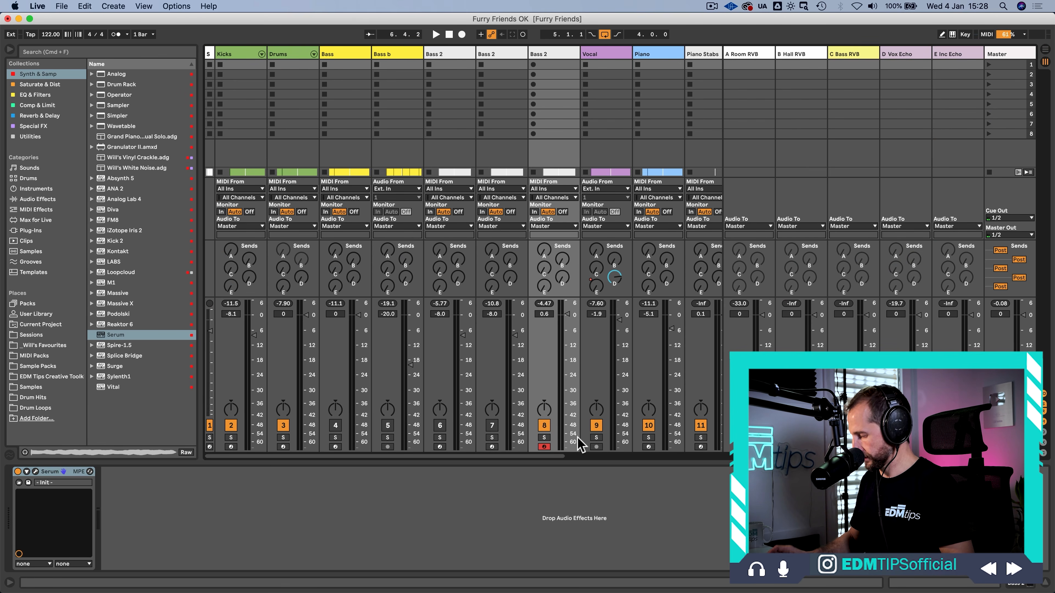
key(space)
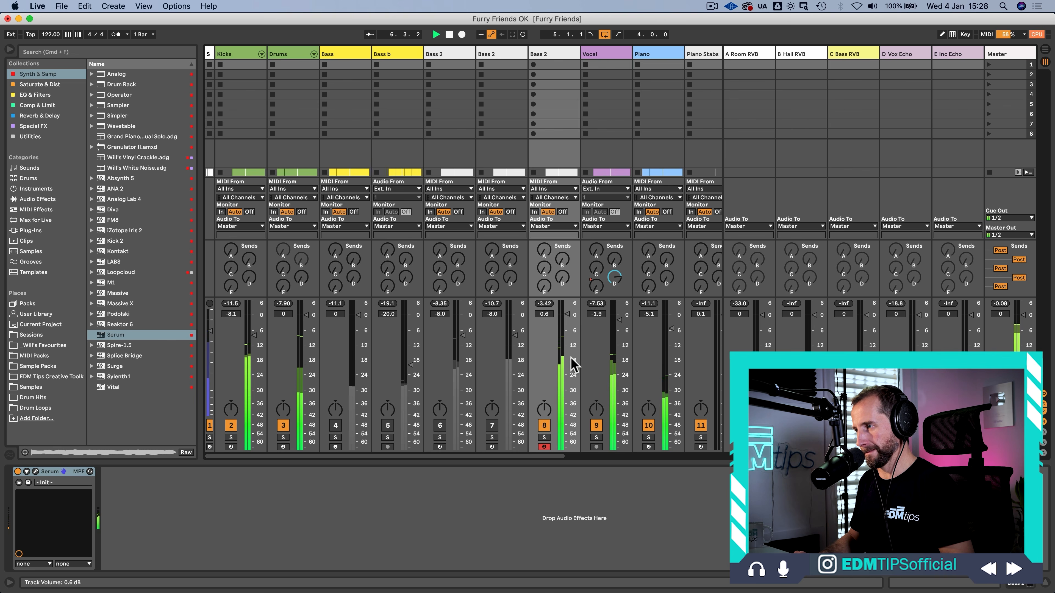
Stop playback, duplicate the bottom Bass 2 track and rename the copy Sub Bass
key(space)
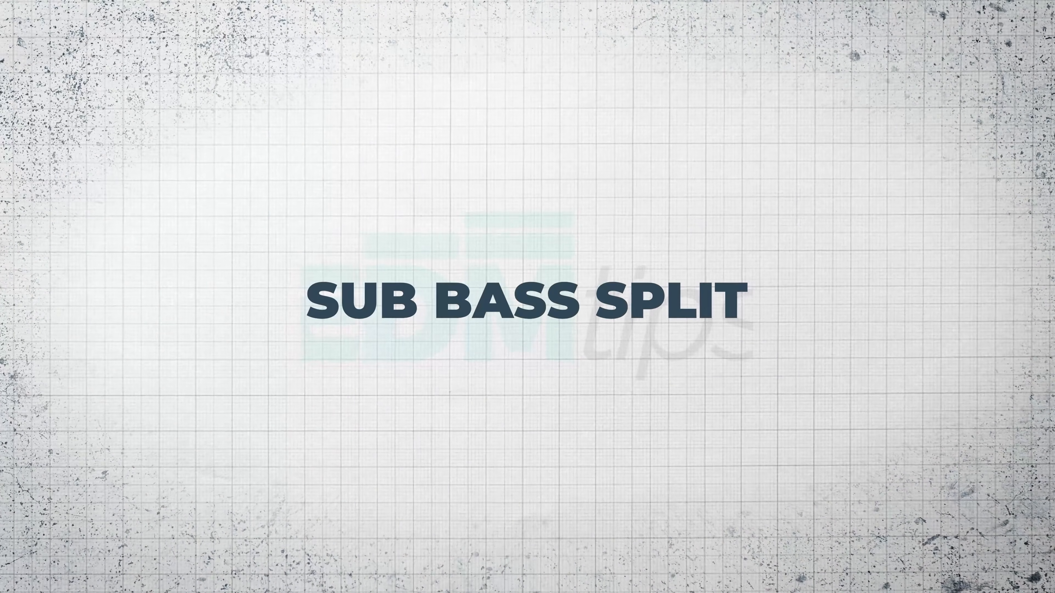
click(894, 170)
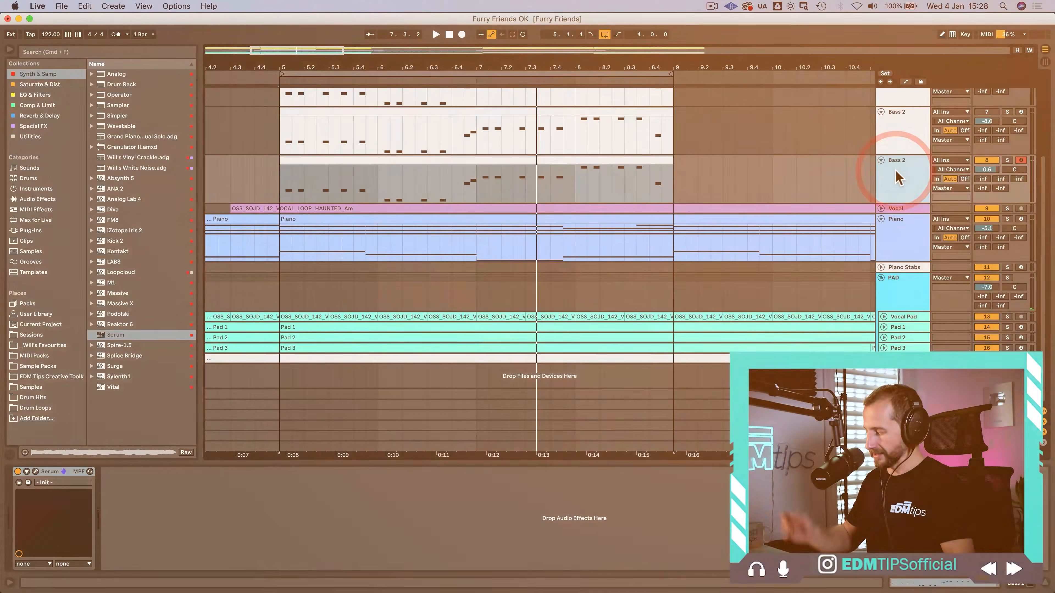
key(super+d)
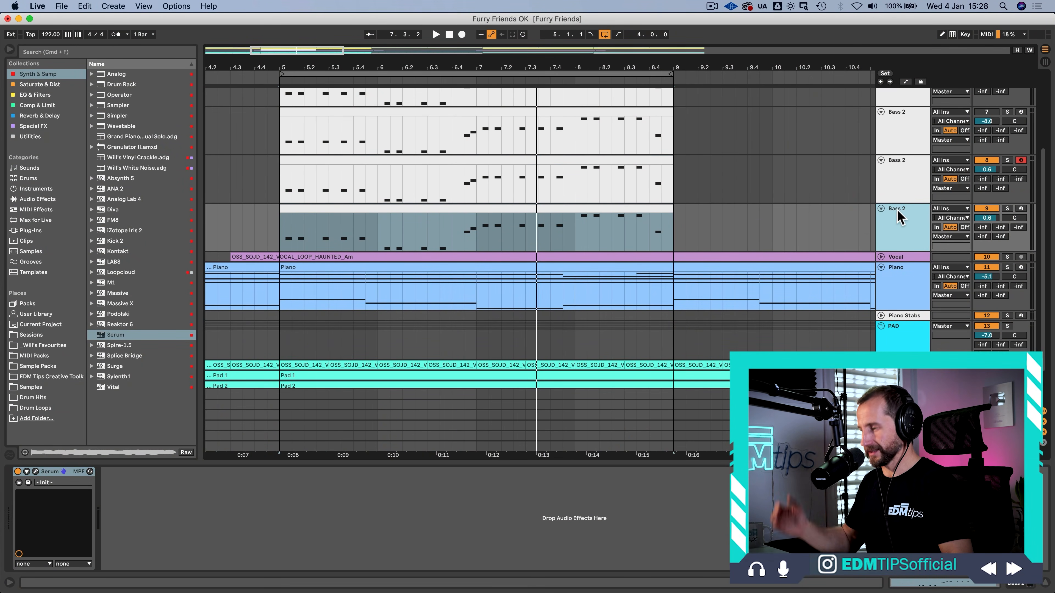
key(super+r)
text(Sub)
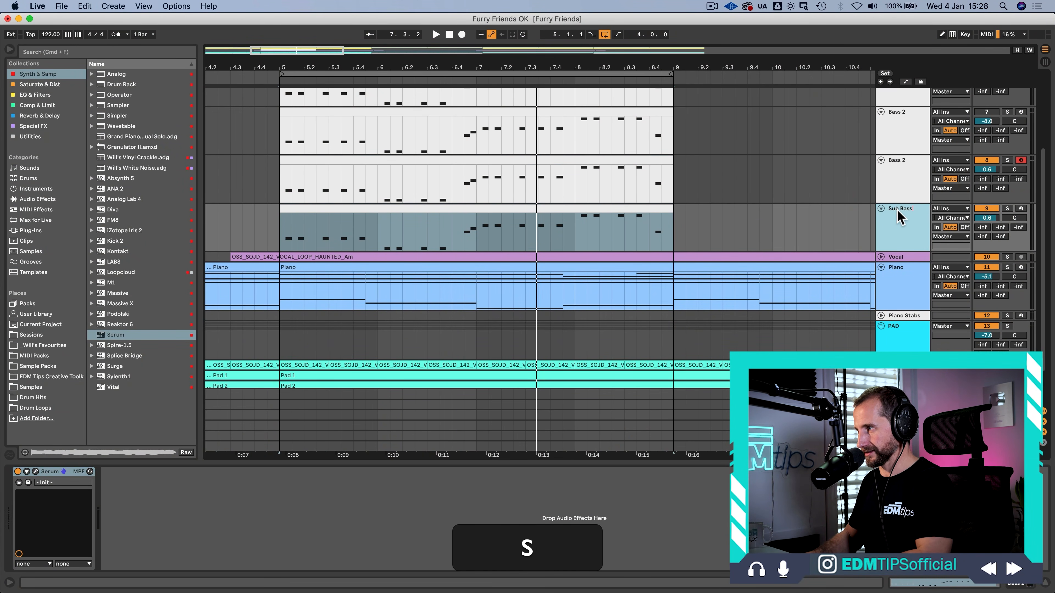
click(905, 218)
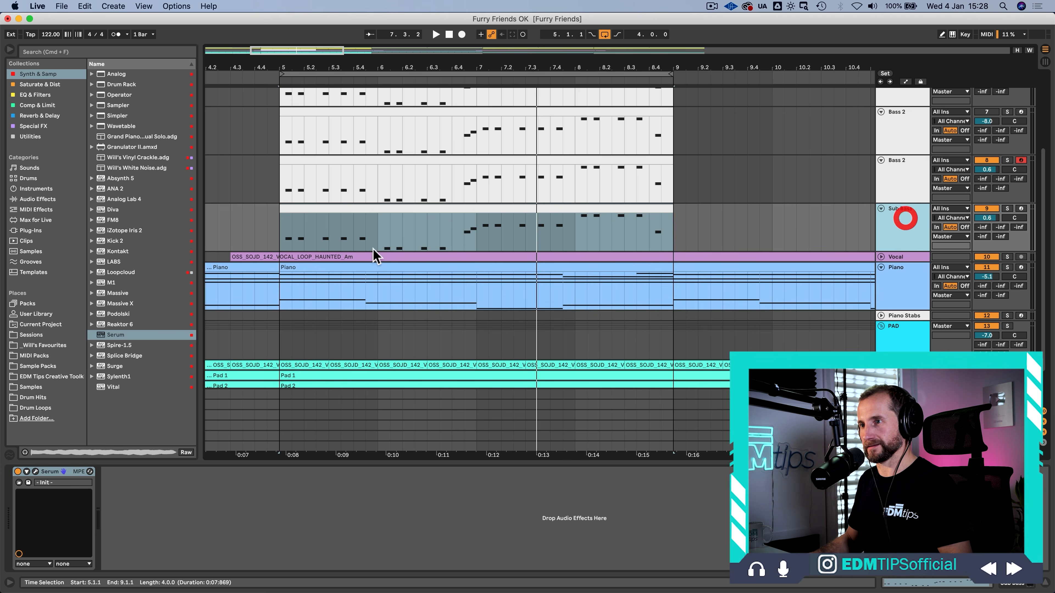
Add an EQ Eight to the Sub Bass track, solo the track and set the band 8 high cut to 120 Hz while auditioning it
click(37, 95)
drag(119, 84, 201, 530)
click(1007, 208)
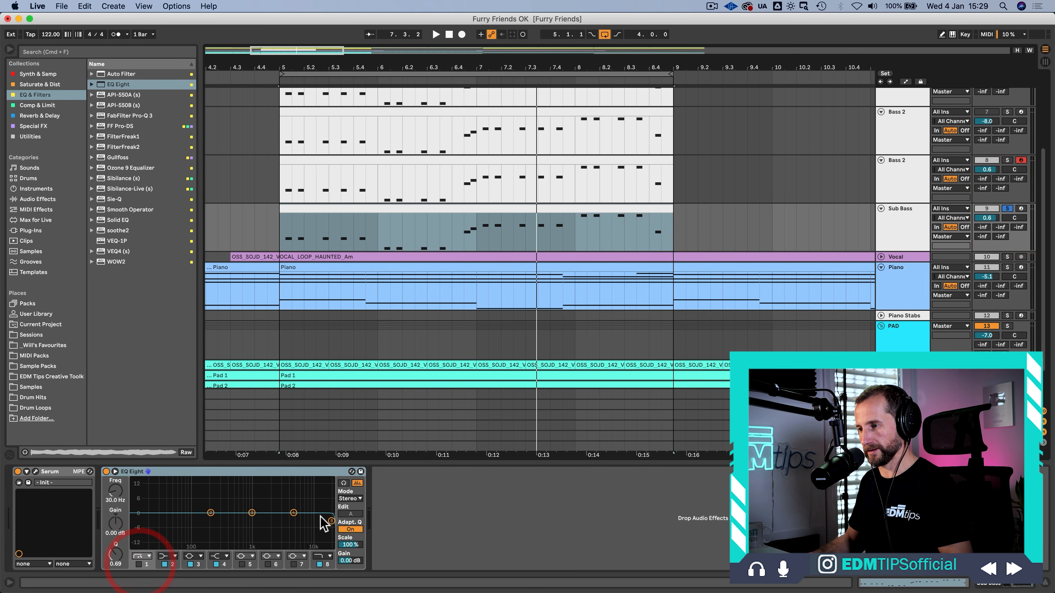
click(331, 521)
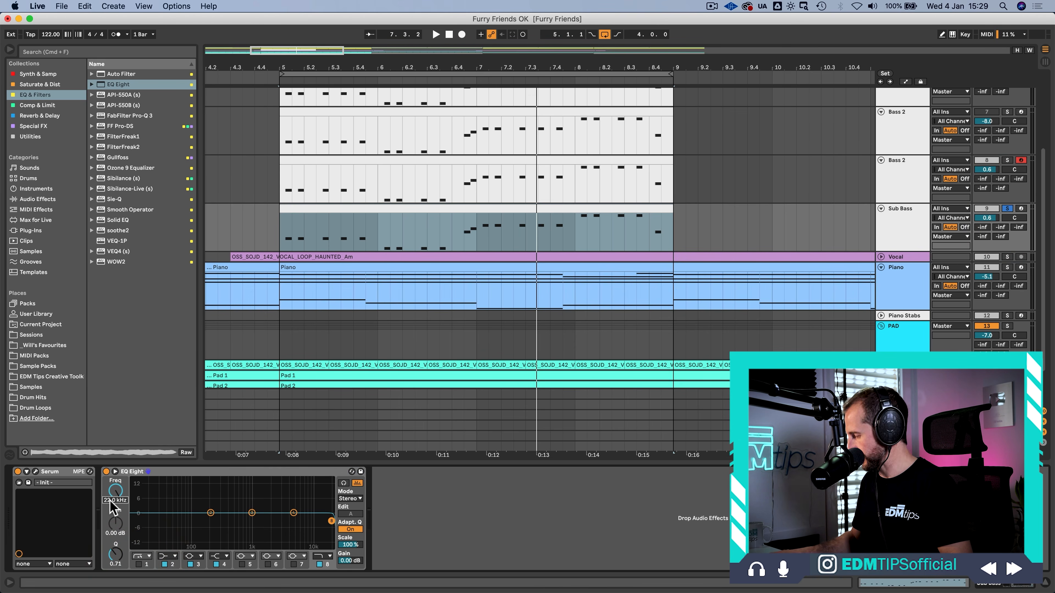
text(120)
key(Return)
key(space)
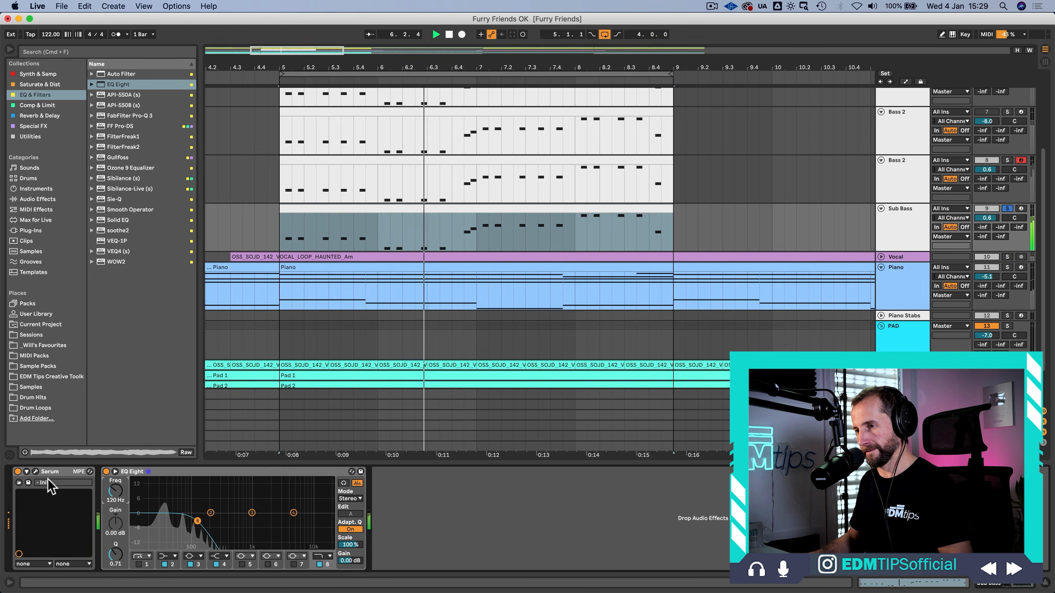
In the Sub Bass track's Serum, set oscillator A's unison to 1 and turn down its detune, then close the plug-in window
click(35, 471)
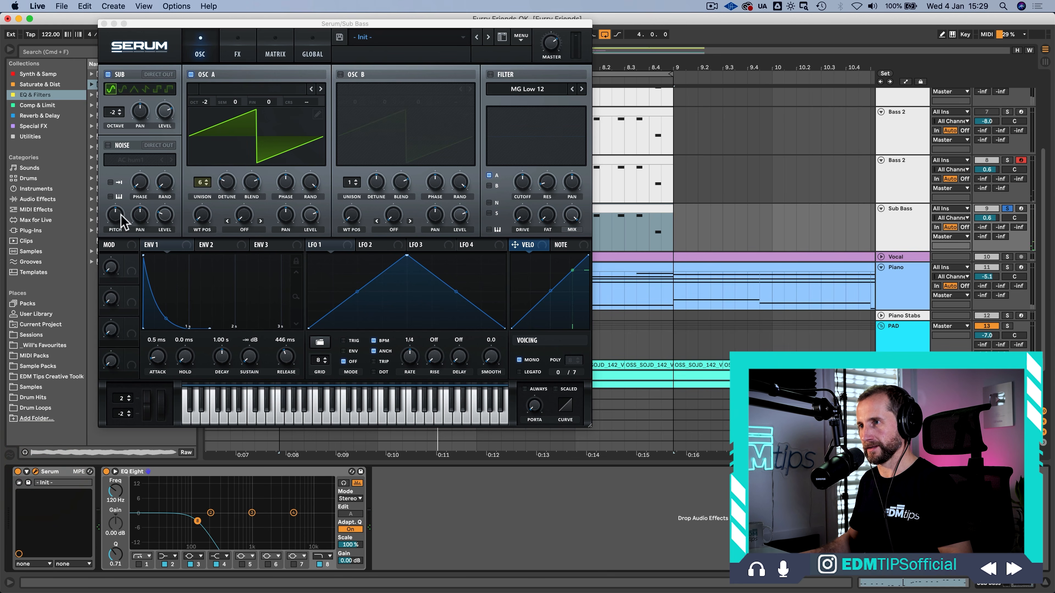
click(199, 192)
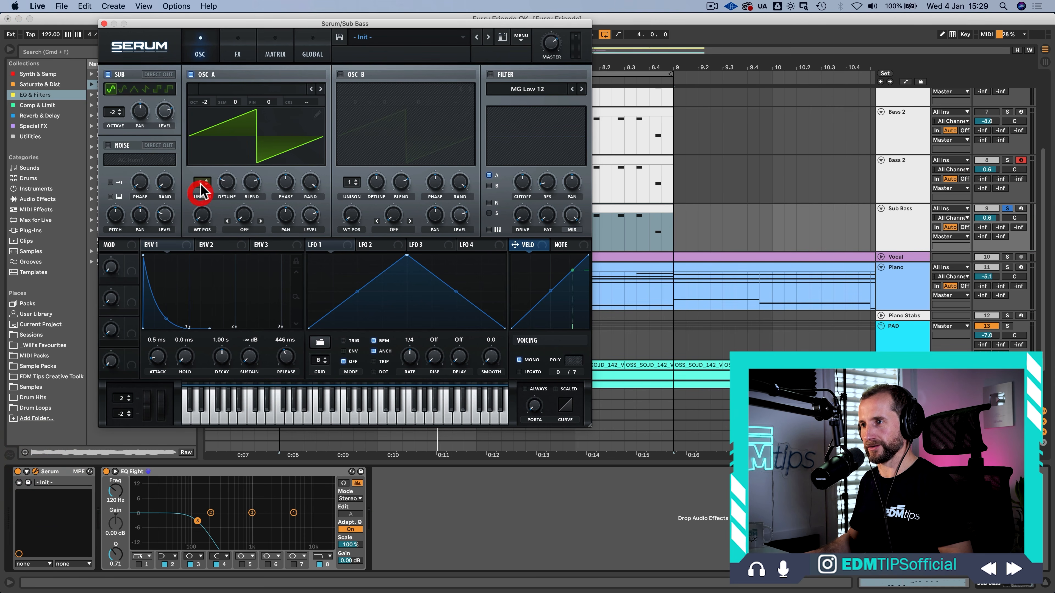
drag(201, 191, 202, 237)
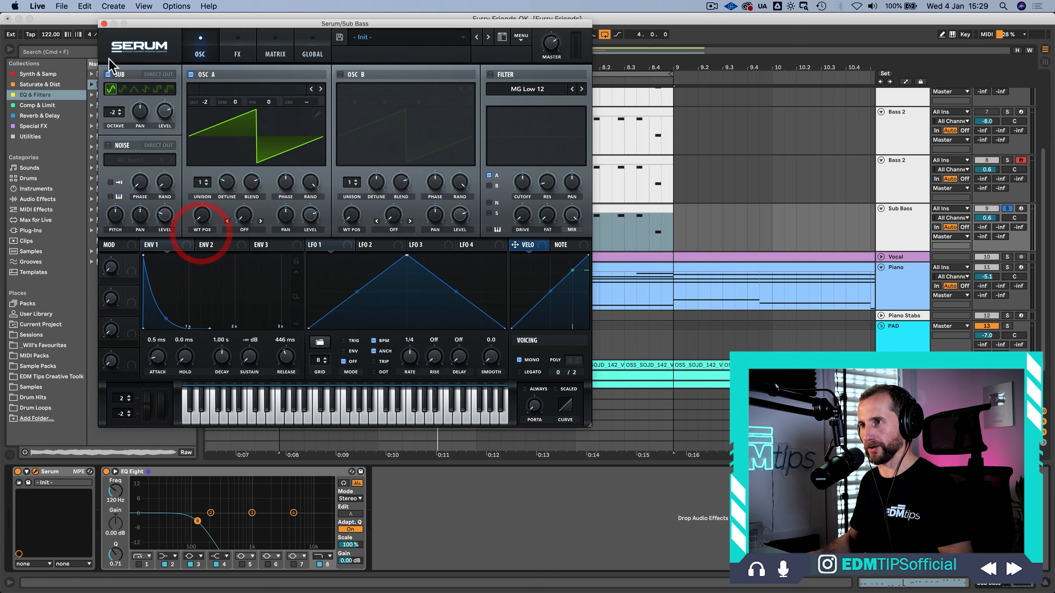
key(space)
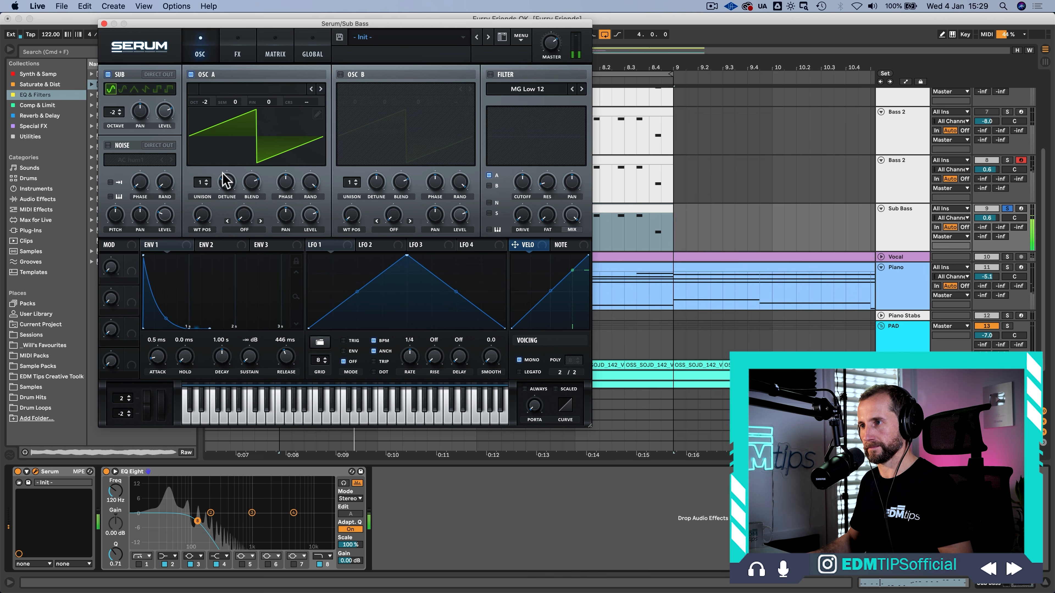
drag(226, 180, 225, 353)
click(104, 24)
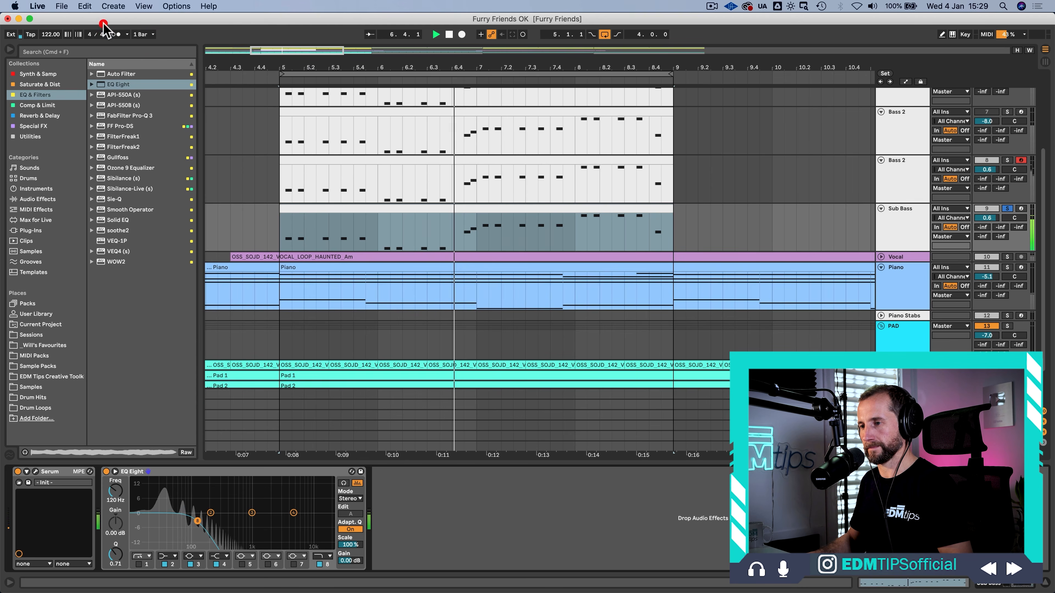
Switch to the Session View mixer and play the soloed Sub Bass track to check its level
key(Tab)
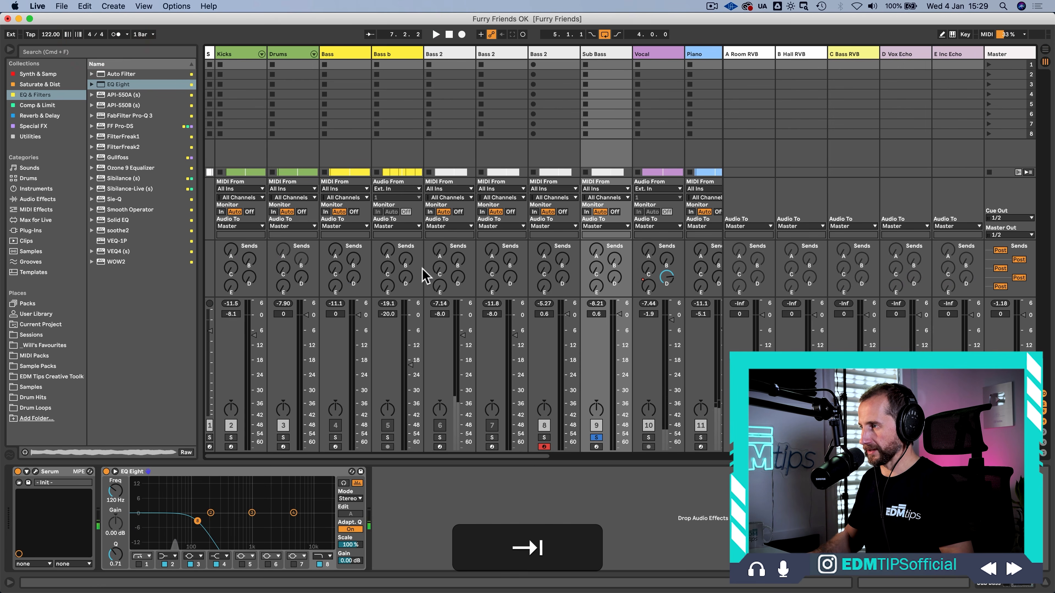
click(595, 54)
key(space)
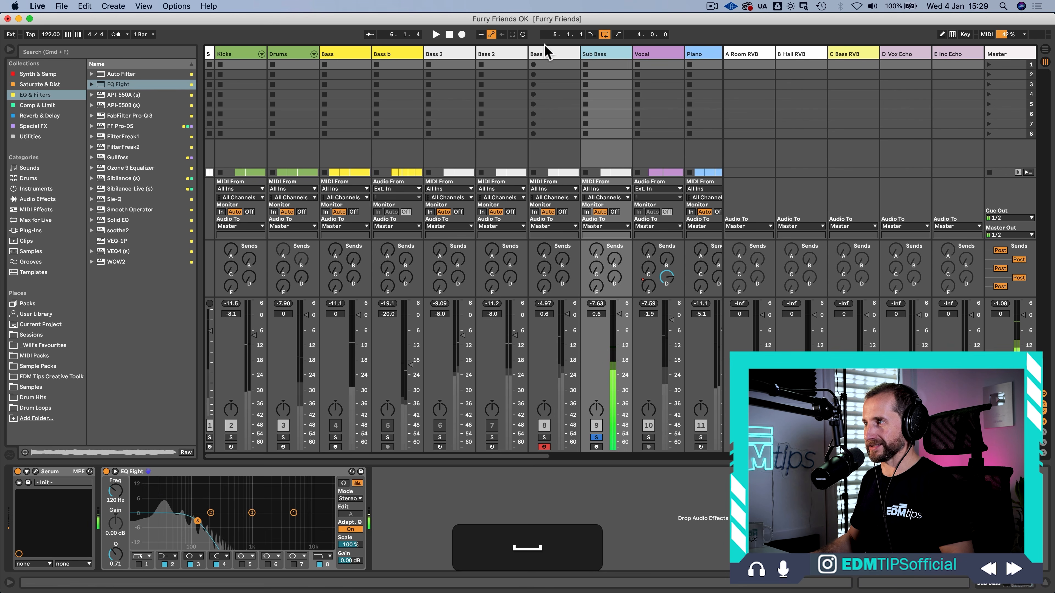
Add an EQ Eight to the Bass 2 track beside Sub Bass and set its band 1 low cut to 120 Hz
click(545, 52)
drag(110, 84, 115, 489)
text(12)
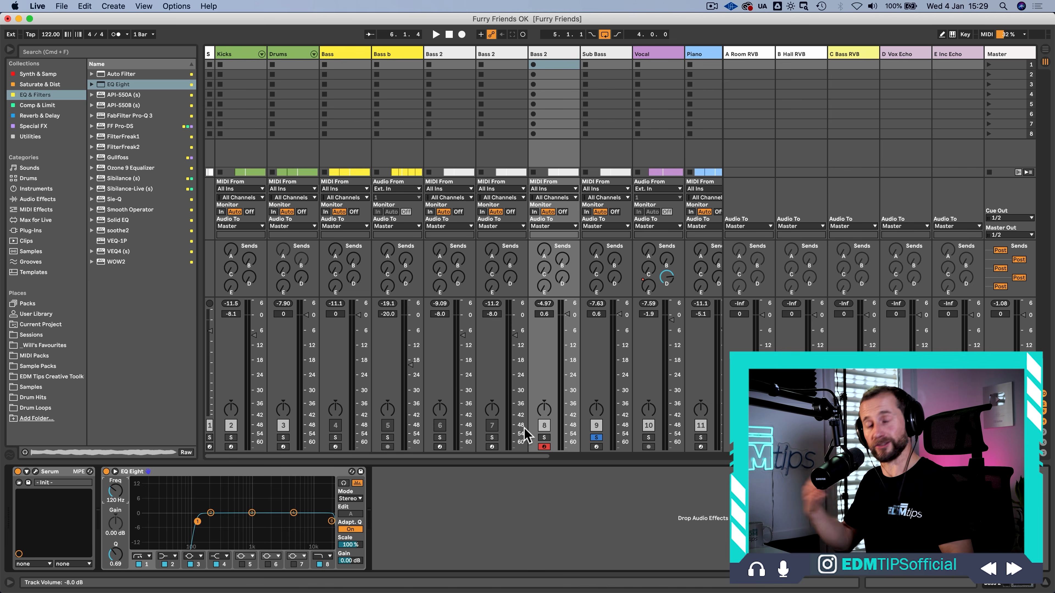
Solo Bass 2 along with Sub Bass and play them, toggling Sub Bass's solo off and on to compare, then stop playback
super+click(545, 437)
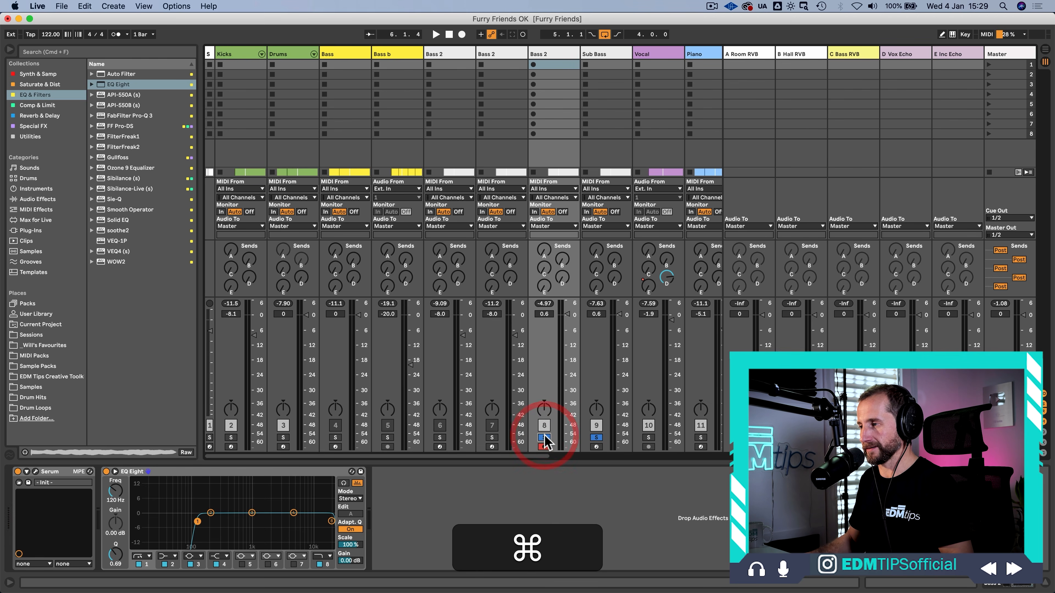
key(super+space)
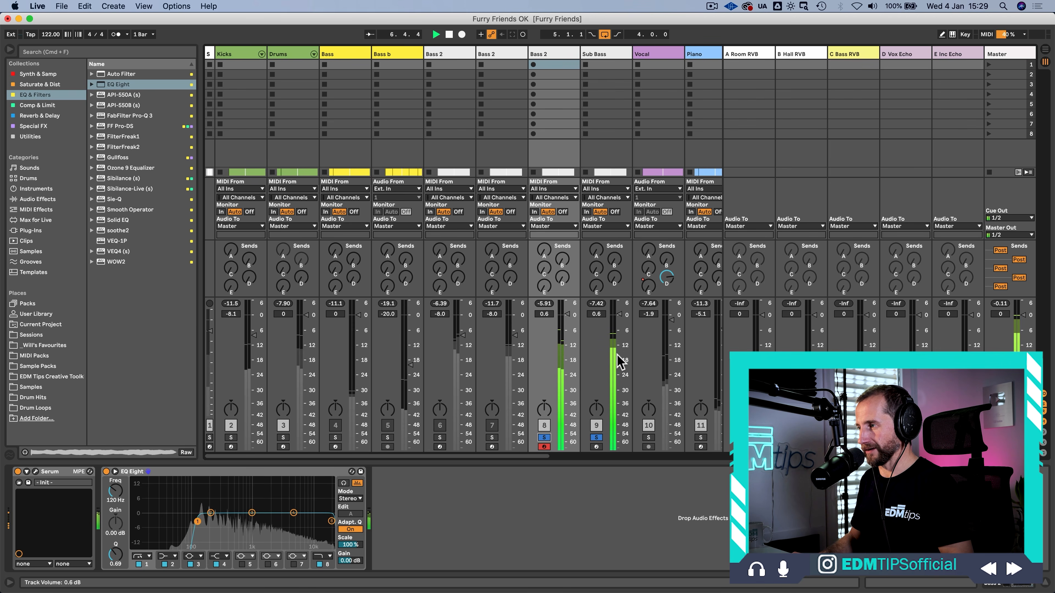
super+click(595, 438)
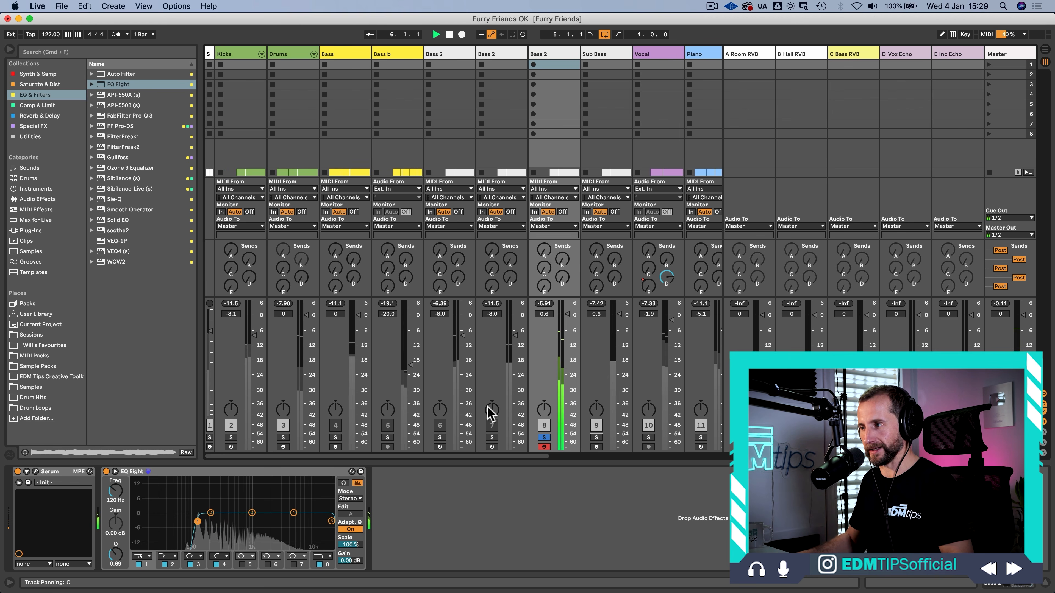
super+click(596, 438)
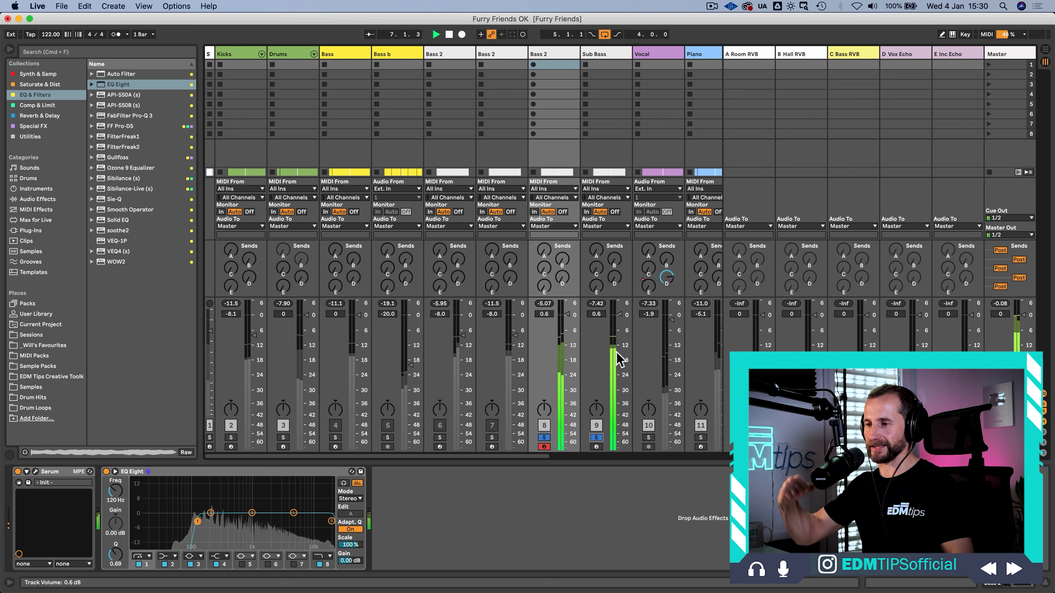
key(space)
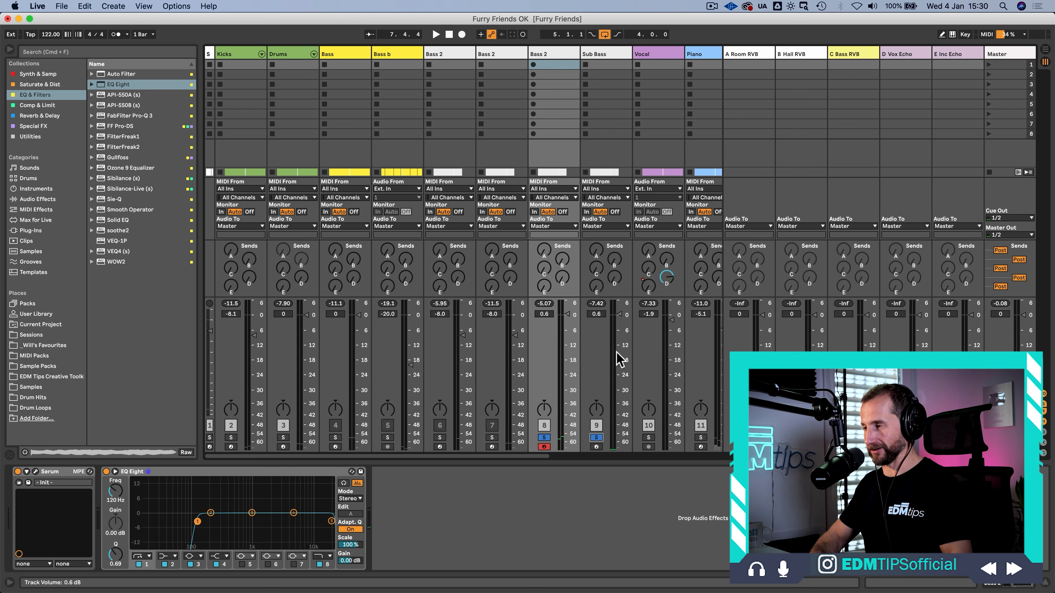
Group the Bass 2 and Sub Bass tracks and load Decapitator from the Saturate & Dist collection onto the group
key(shift)
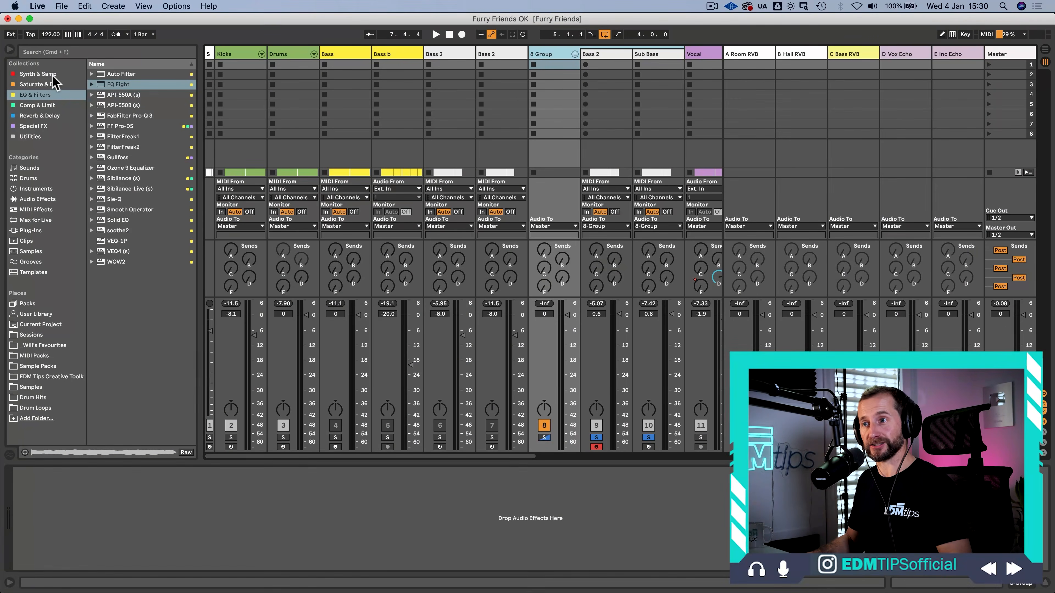
click(44, 84)
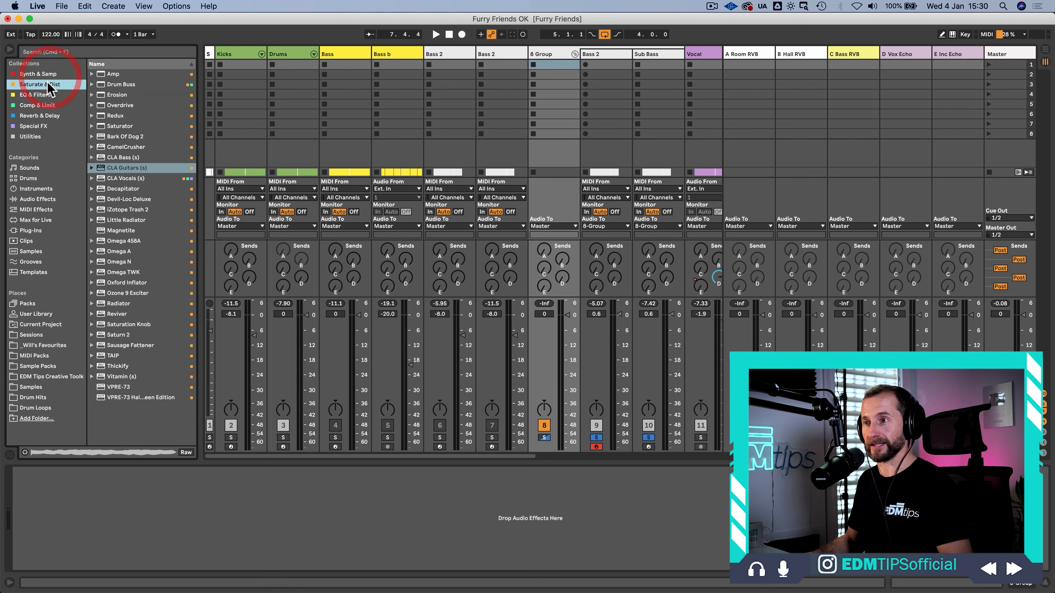
click(123, 199)
key(Up)
key(Up)
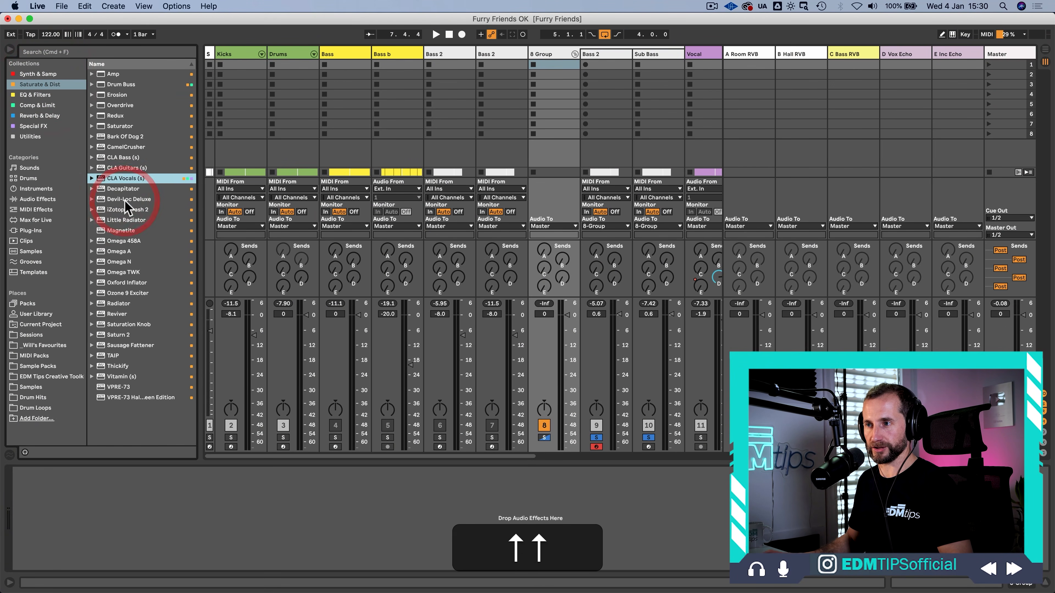
key(Down)
key(Down)
key(Down)
key(Down)
key(Down)
key(Down)
key(Down)
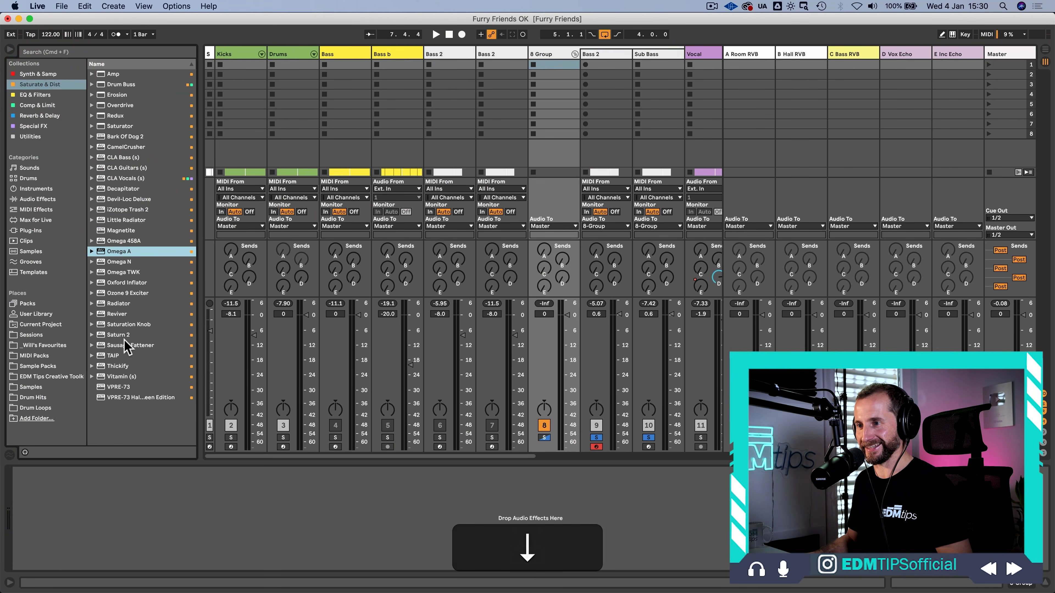
click(122, 355)
click(125, 191)
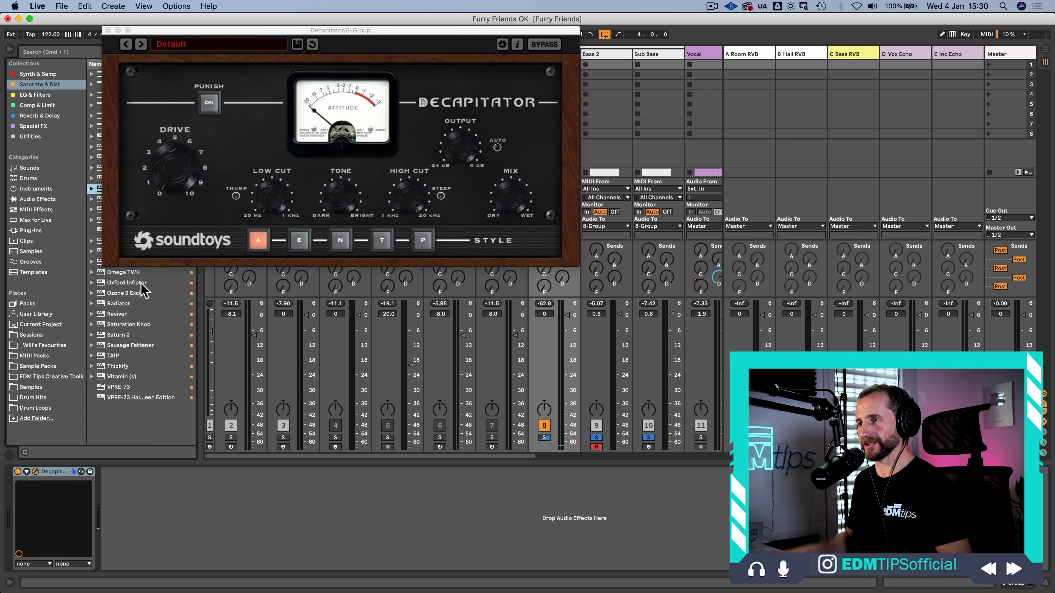
Play the grouped basses, raise Decapitator's drive and audition its saturation styles, settling on style P
key(space)
drag(172, 183, 173, 153)
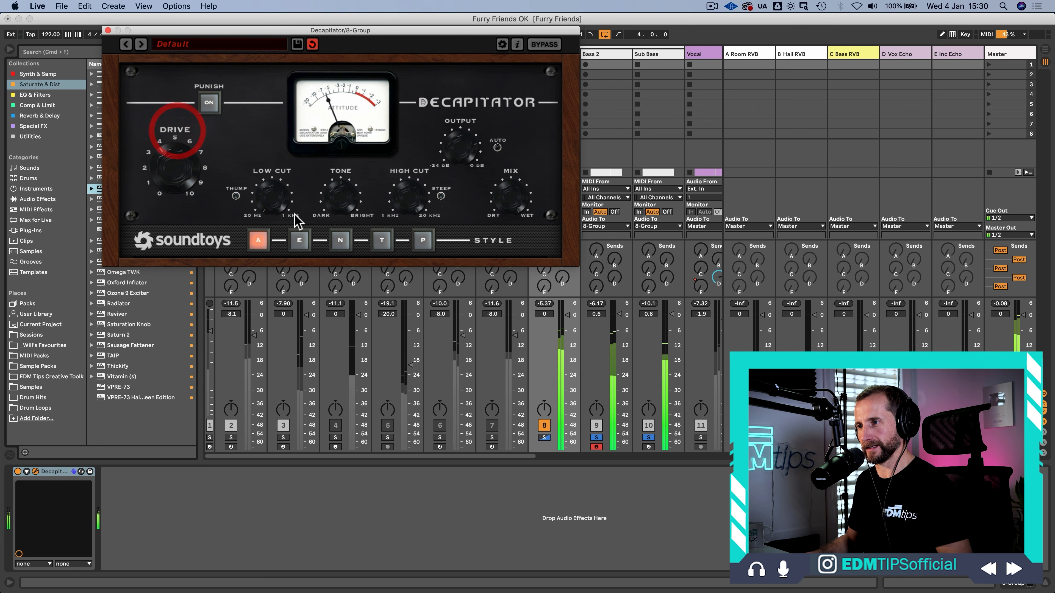
click(299, 238)
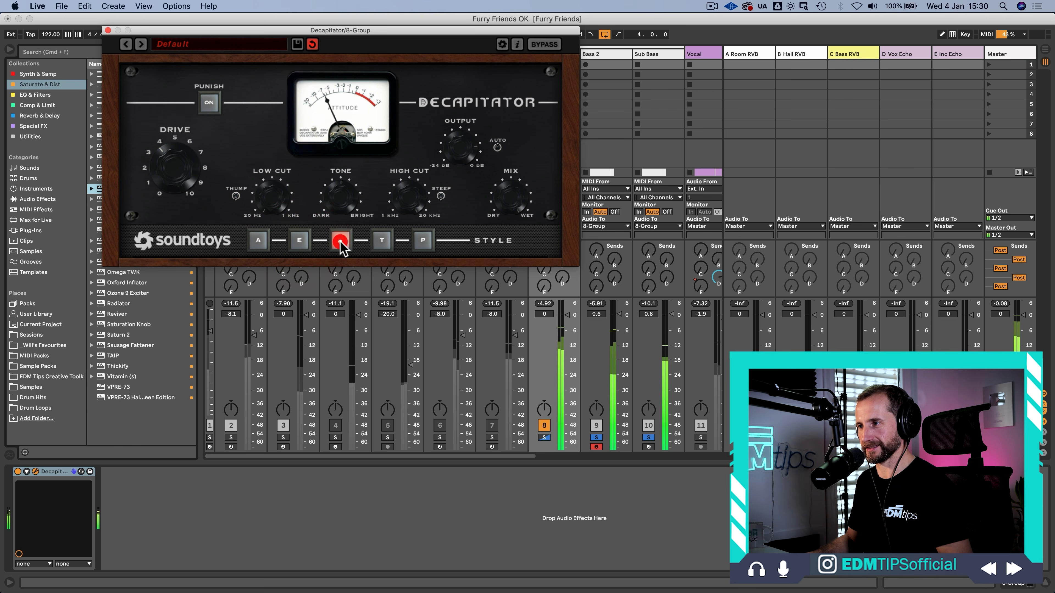
click(382, 240)
click(422, 240)
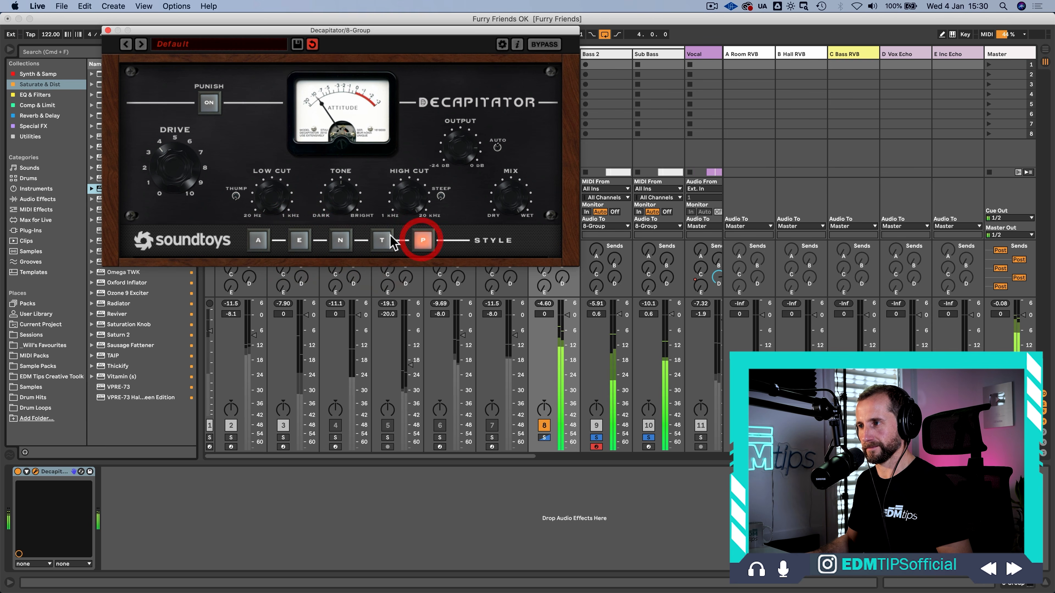
click(382, 241)
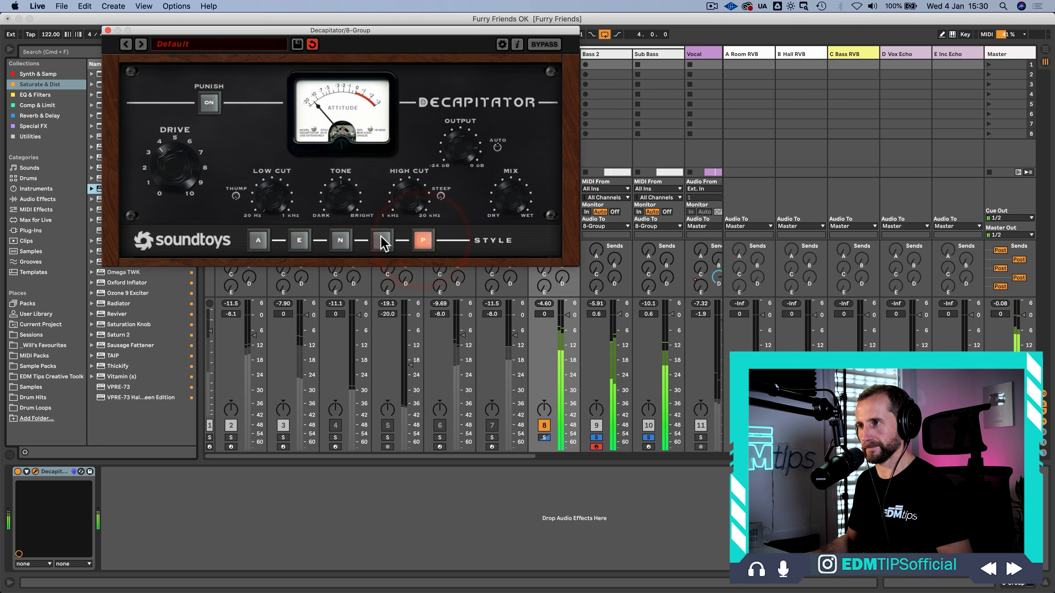
Bypass and re-enable Decapitator to compare the bass group with and without it, then close the plug-in window
click(18, 471)
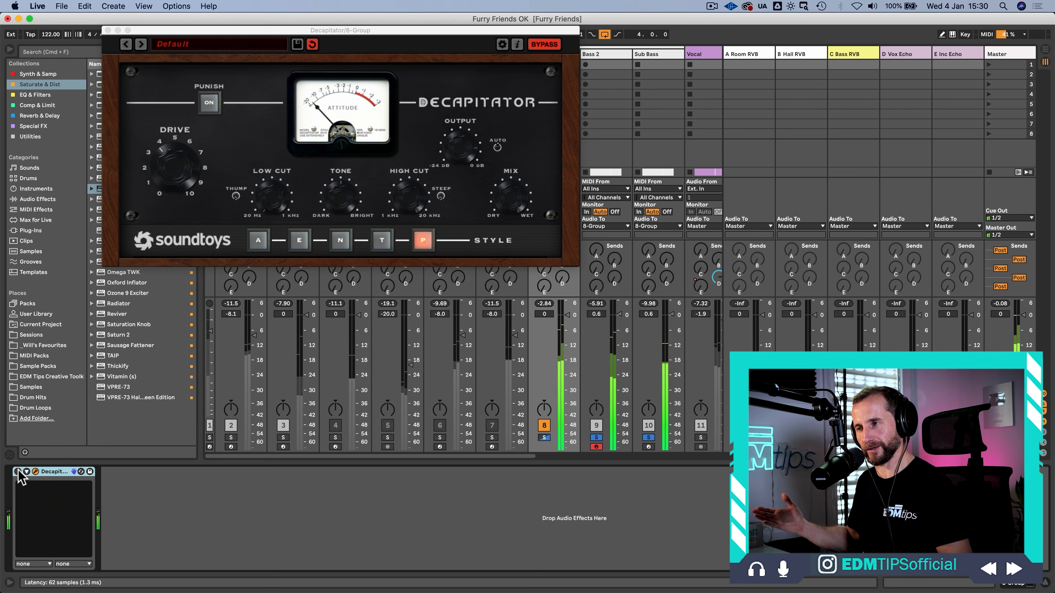
click(17, 472)
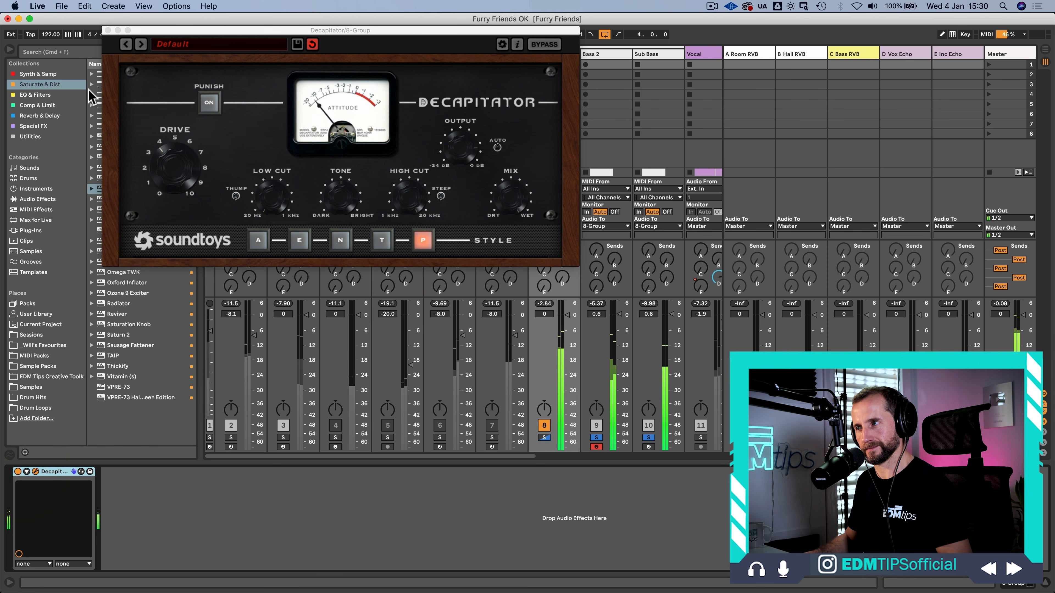
click(107, 30)
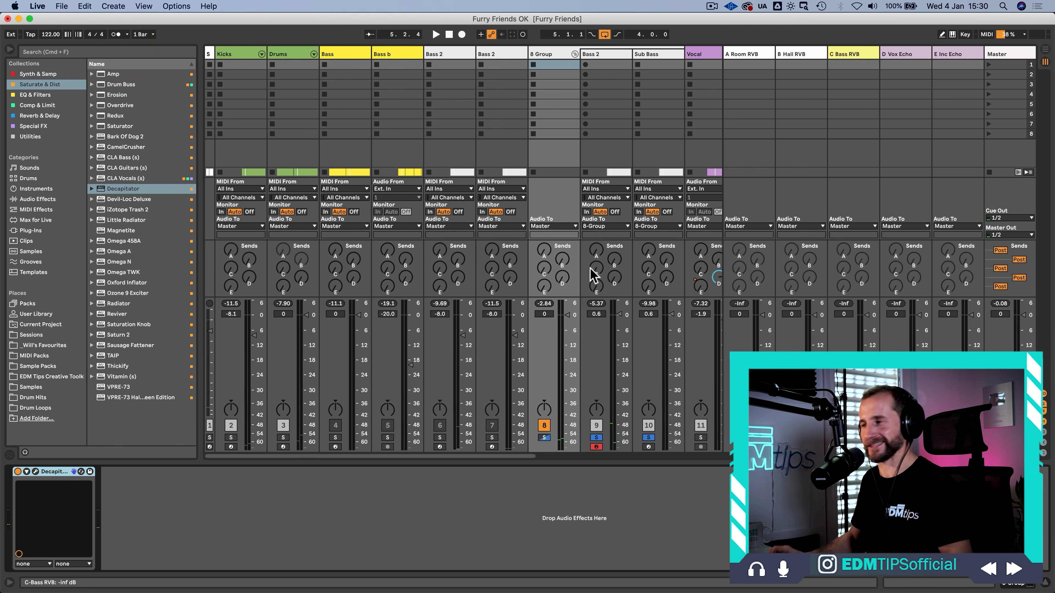
Add an EQ Eight after Decapitator on the bass group
click(35, 95)
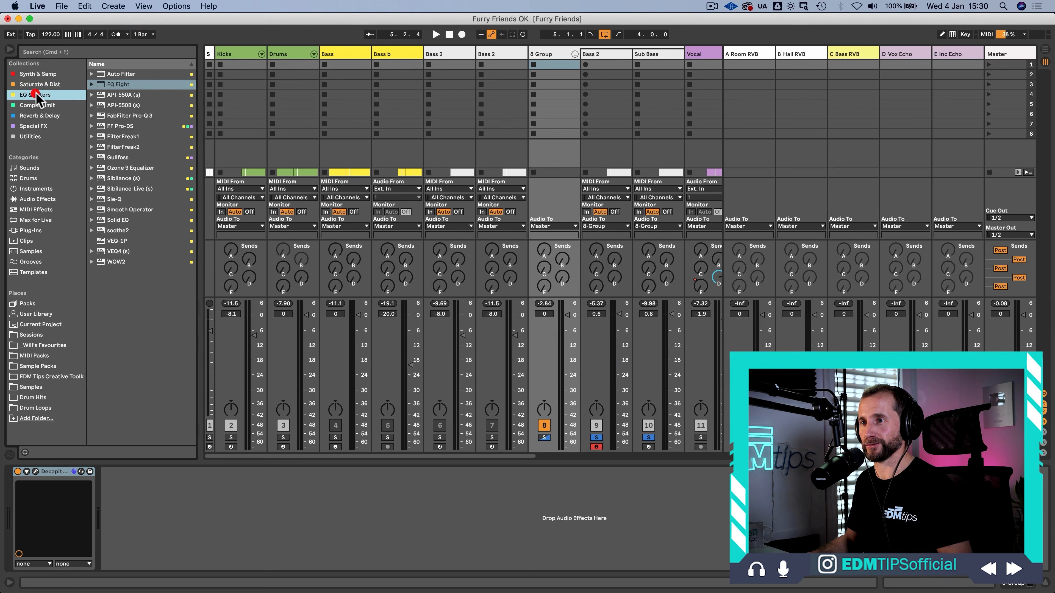
drag(112, 85, 151, 530)
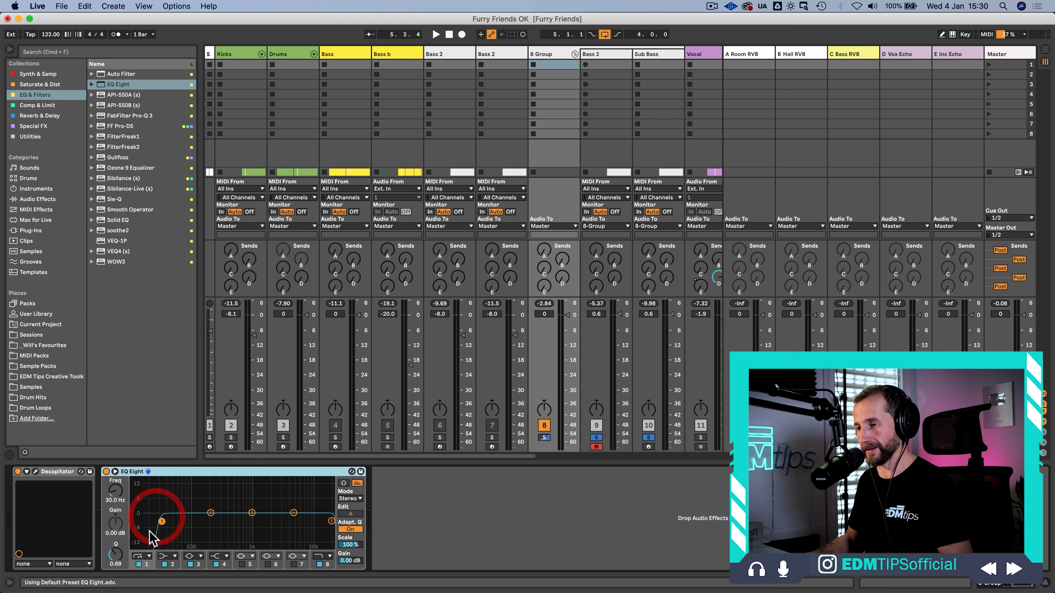
In the bass group's EQ Eight, disable the low-cut band and lower the high-cut band to about 212 Hz during playback
click(139, 564)
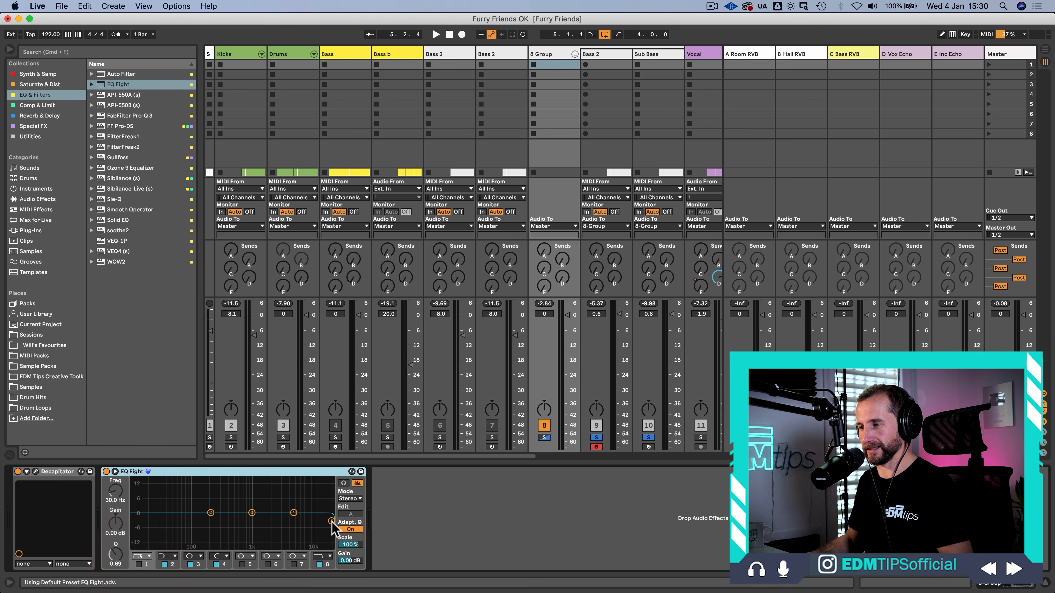
click(331, 521)
drag(124, 496, 125, 536)
key(space)
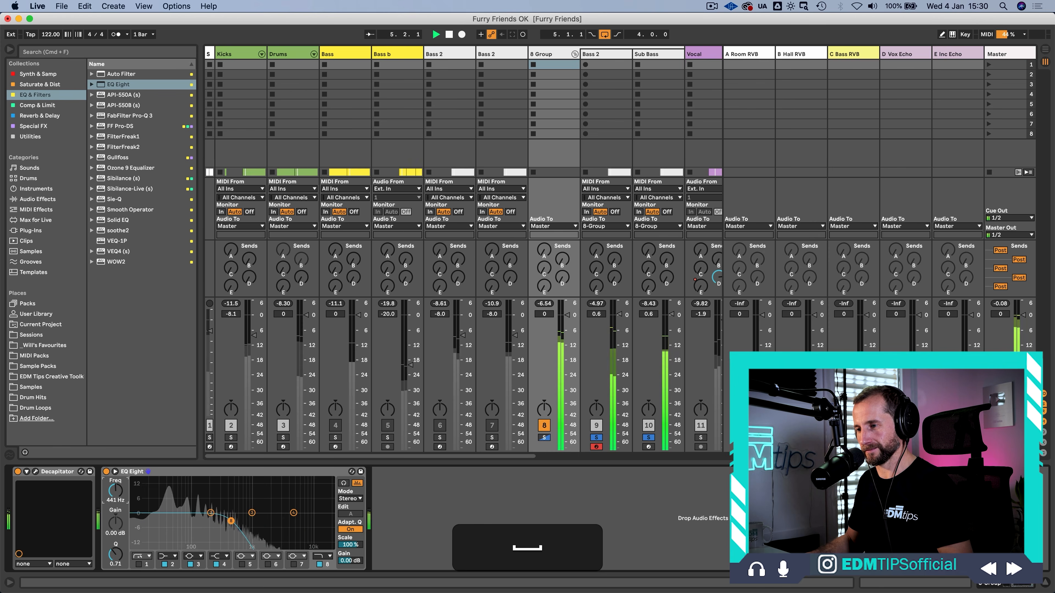
drag(118, 492, 118, 501)
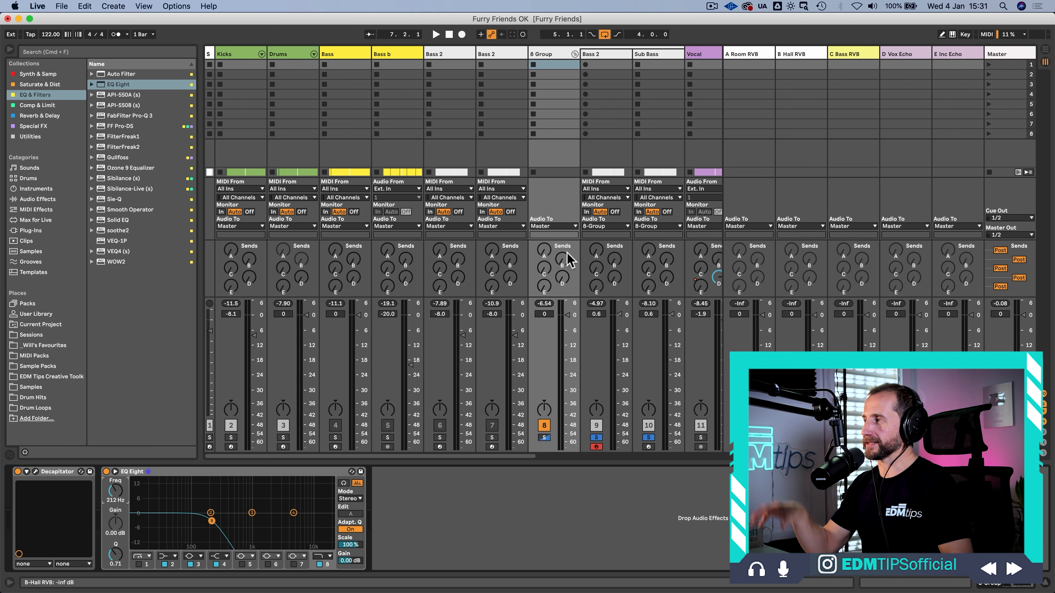
During playback, send the grouped Bass 2 track to the C Bass RVB return and lower the high cut in the return's EQ Eight to about 2.06 kHz
click(851, 54)
click(452, 472)
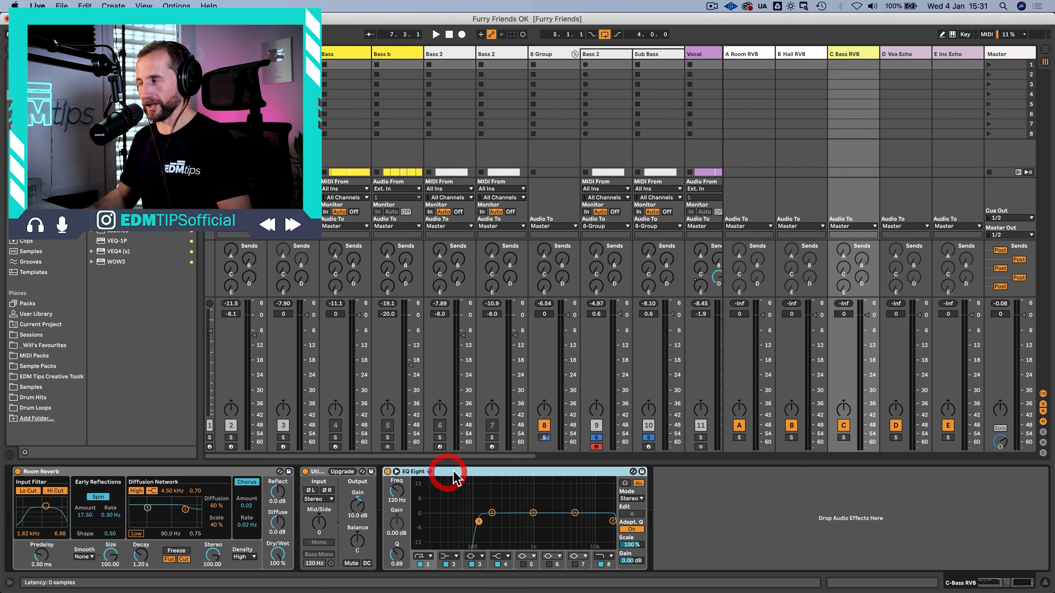
click(850, 53)
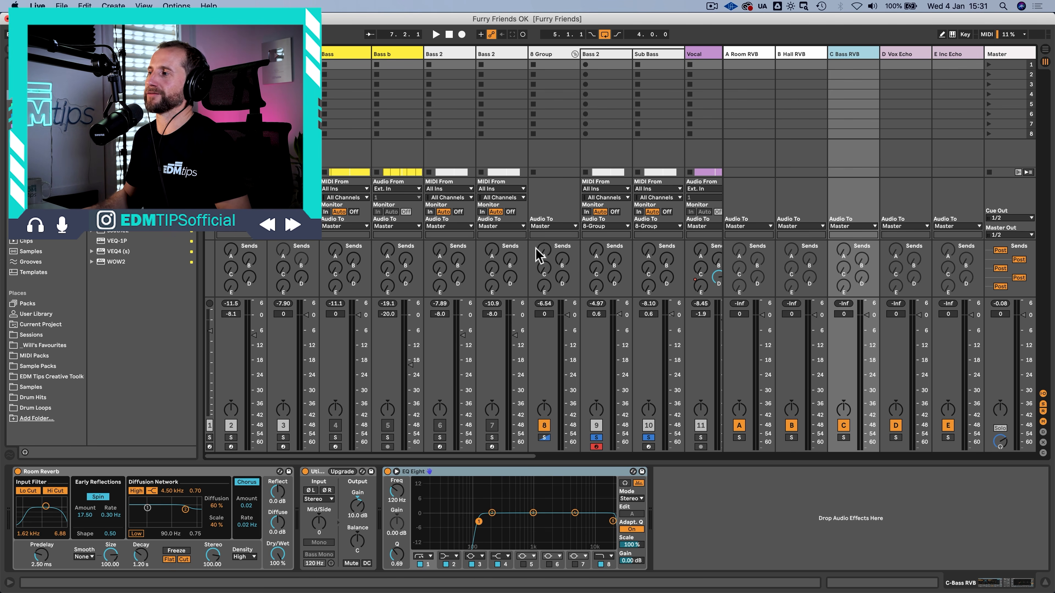
key(space)
drag(543, 269, 543, 258)
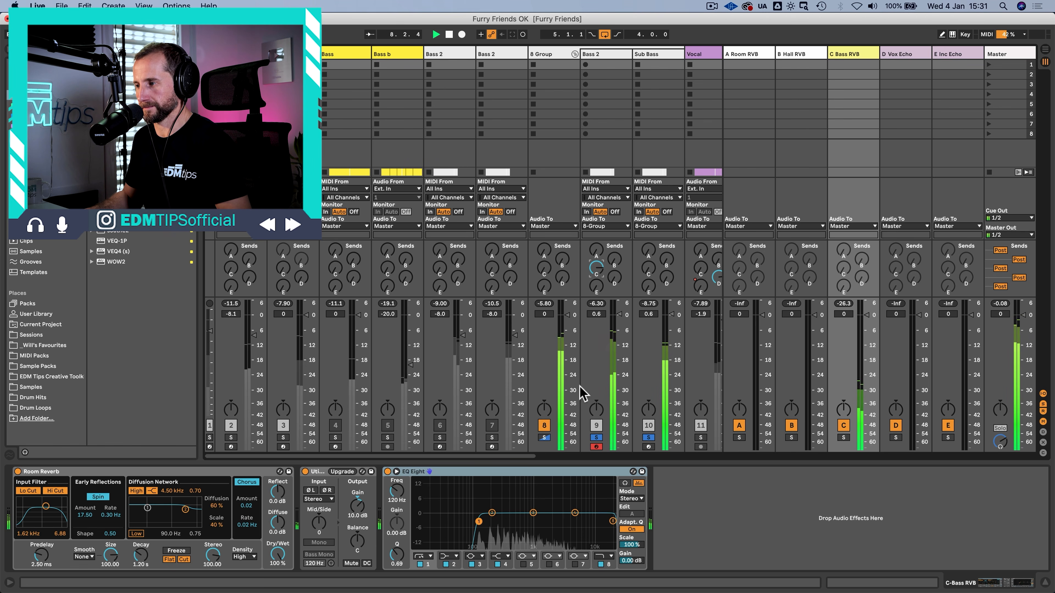
drag(614, 526, 582, 518)
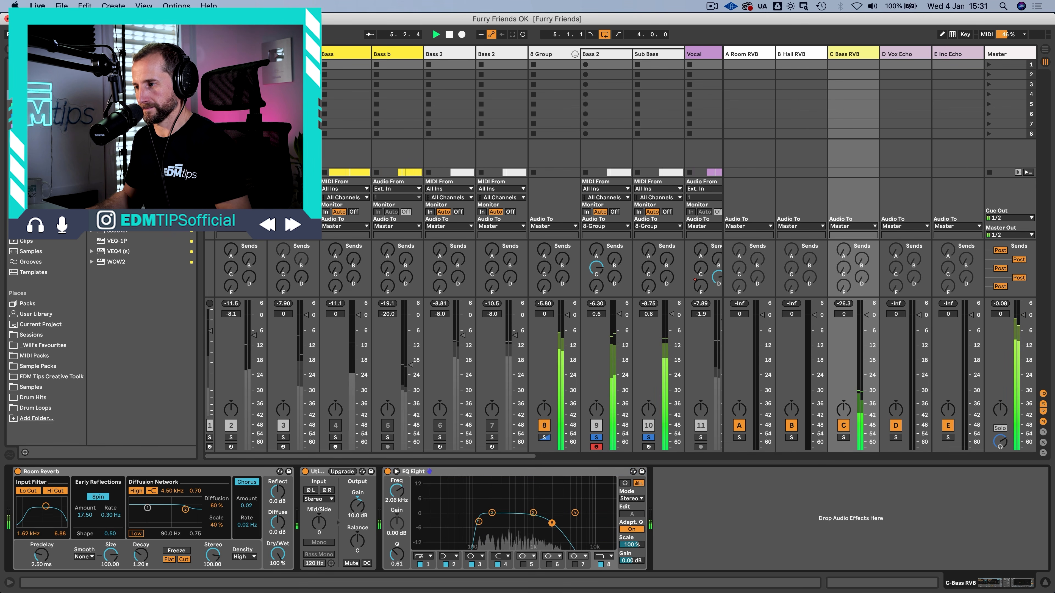